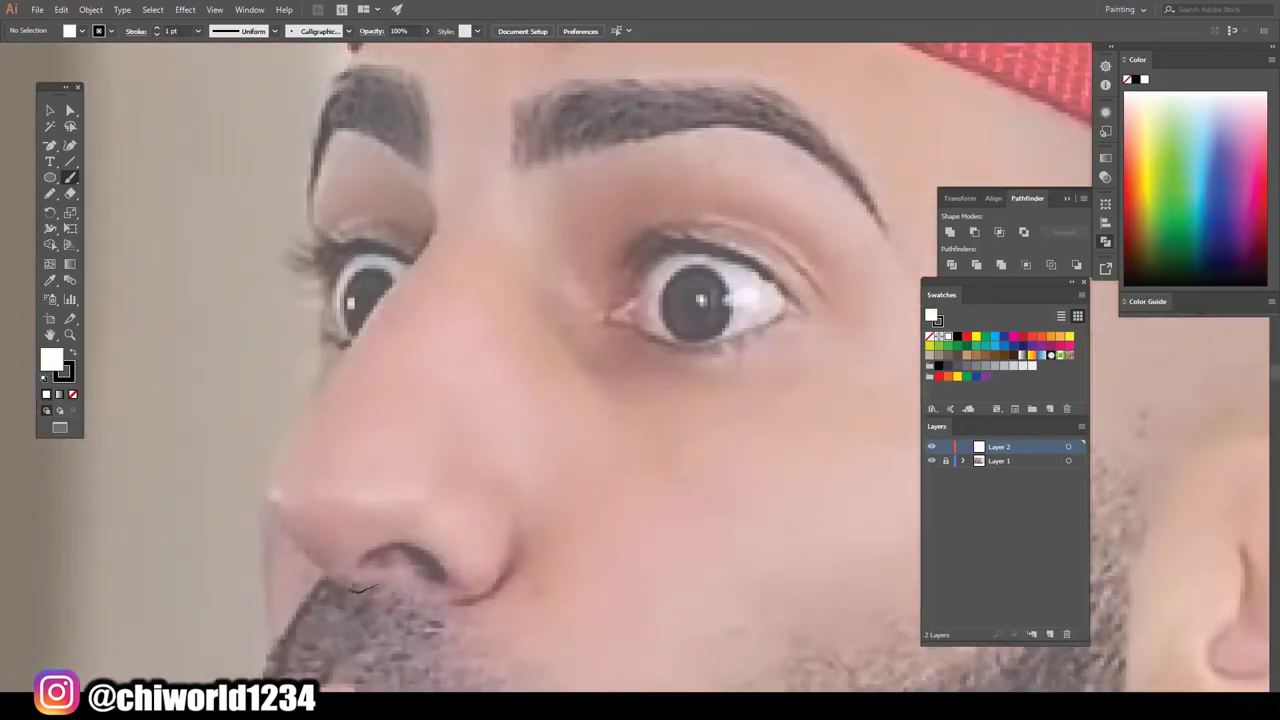
Ink the nose outline and nostril with a no-fill, 0.75 pt calligraphic brush stroke
{"action": "left_click_drag", "start_coordinate": [352, 590], "coordinate": [258, 489]}
{"action": "key", "text": "ctrl+z"}
{"action": "mouse_move", "coordinate": [460, 548]}
{"action": "left_mouse_down"}
{"action": "mouse_move", "coordinate": [411, 438]}
{"action": "mouse_move", "coordinate": [512, 284]}
{"action": "left_mouse_up"}
{"action": "left_click", "coordinate": [930, 336]}
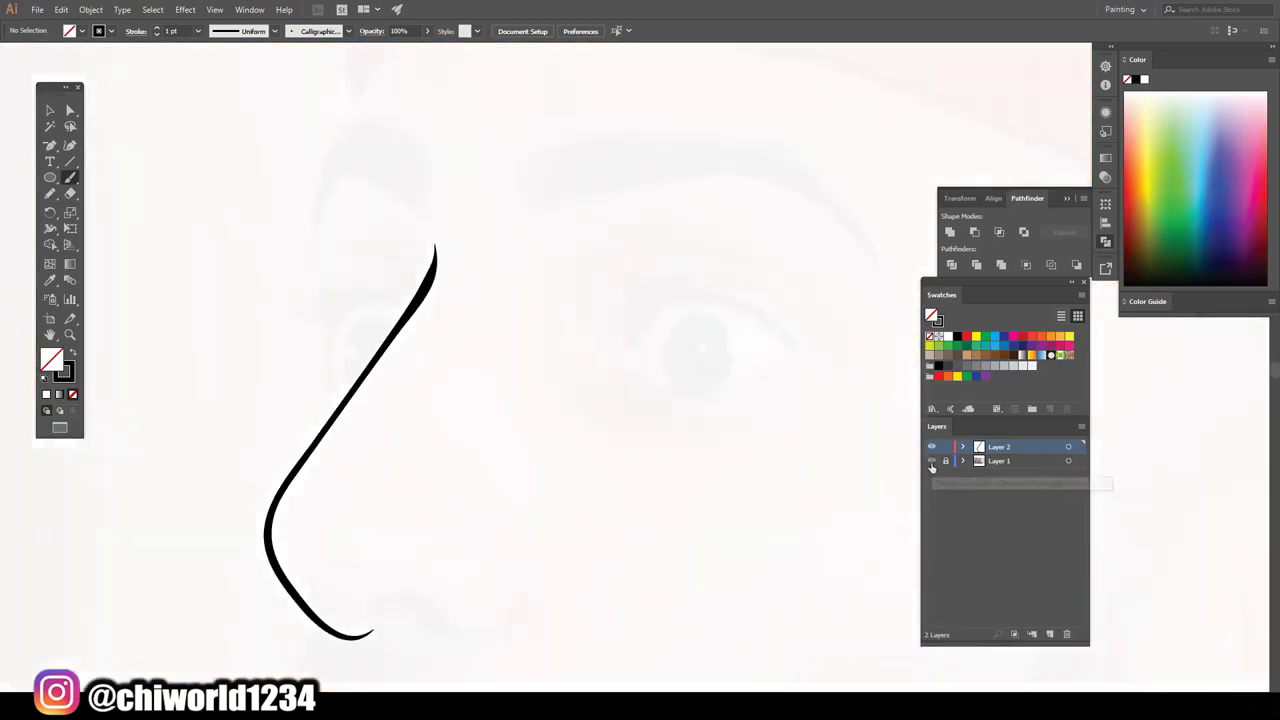
{"action": "left_click", "coordinate": [931, 461]}
{"action": "left_click", "coordinate": [197, 31]}
{"action": "left_click", "coordinate": [210, 72]}
{"action": "mouse_move", "coordinate": [416, 498]}
{"action": "left_mouse_down"}
{"action": "mouse_move", "coordinate": [525, 505]}
{"action": "mouse_move", "coordinate": [421, 500]}
{"action": "mouse_move", "coordinate": [520, 505]}
{"action": "mouse_move", "coordinate": [621, 436]}
{"action": "left_mouse_up"}
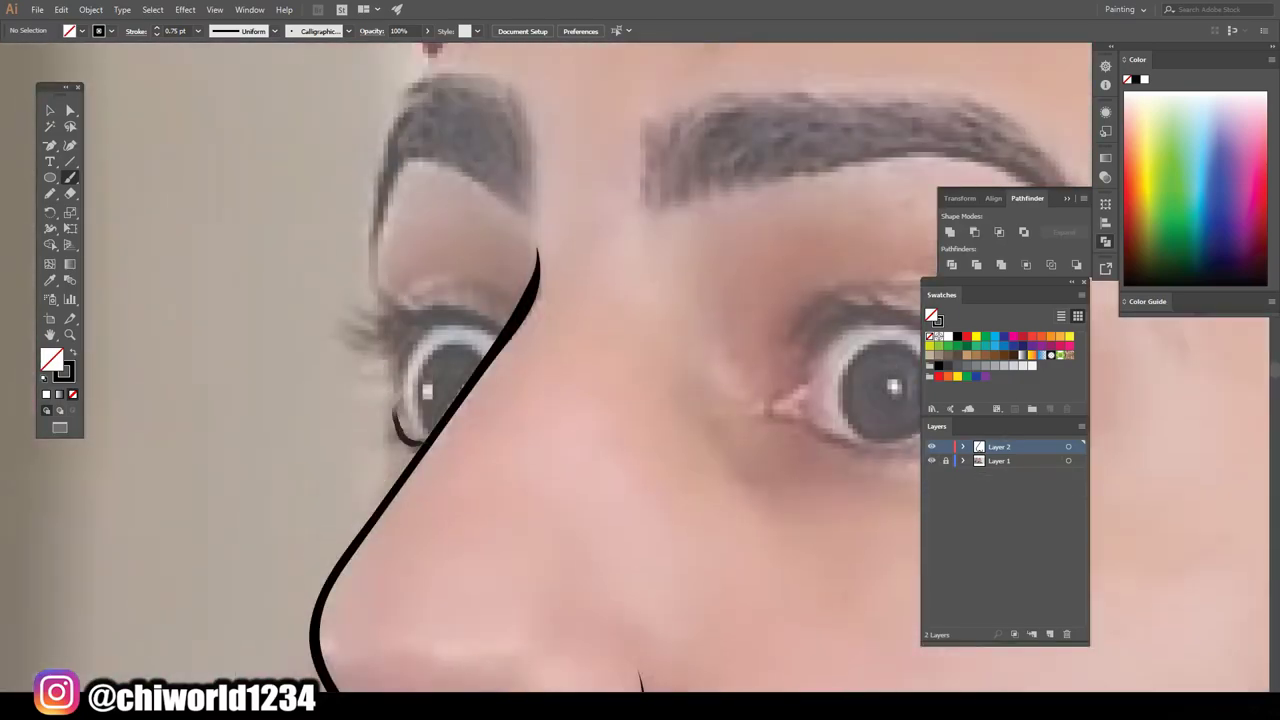
Outline the left eye's lid with lashes, black in the iris, and add a lid crease
{"action": "left_click_drag", "start_coordinate": [398, 440], "coordinate": [505, 328]}
{"action": "mouse_move", "coordinate": [360, 346]}
{"action": "left_mouse_down"}
{"action": "mouse_move", "coordinate": [440, 312]}
{"action": "mouse_move", "coordinate": [399, 400]}
{"action": "left_mouse_up"}
{"action": "mouse_move", "coordinate": [400, 335]}
{"action": "left_mouse_down"}
{"action": "mouse_move", "coordinate": [360, 350]}
{"action": "mouse_move", "coordinate": [357, 322]}
{"action": "mouse_move", "coordinate": [375, 303]}
{"action": "left_mouse_up"}
{"action": "mouse_move", "coordinate": [504, 334]}
{"action": "left_mouse_down"}
{"action": "mouse_move", "coordinate": [388, 318]}
{"action": "mouse_move", "coordinate": [378, 305]}
{"action": "left_mouse_up"}
{"action": "left_click_drag", "start_coordinate": [490, 322], "coordinate": [425, 428]}
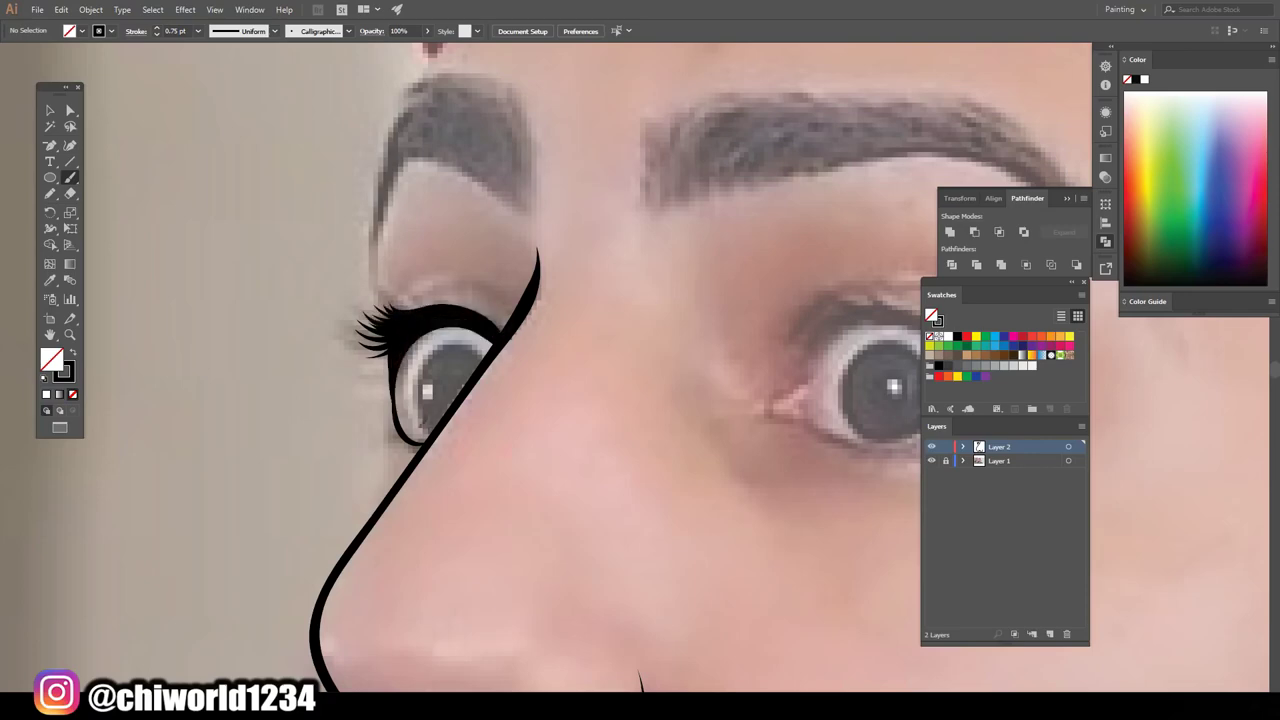
{"action": "left_click_drag", "start_coordinate": [425, 345], "coordinate": [460, 425]}
{"action": "mouse_move", "coordinate": [478, 356]}
{"action": "left_mouse_down"}
{"action": "mouse_move", "coordinate": [425, 430]}
{"action": "mouse_move", "coordinate": [455, 395]}
{"action": "left_mouse_up"}
{"action": "left_click_drag", "start_coordinate": [518, 313], "coordinate": [421, 289]}
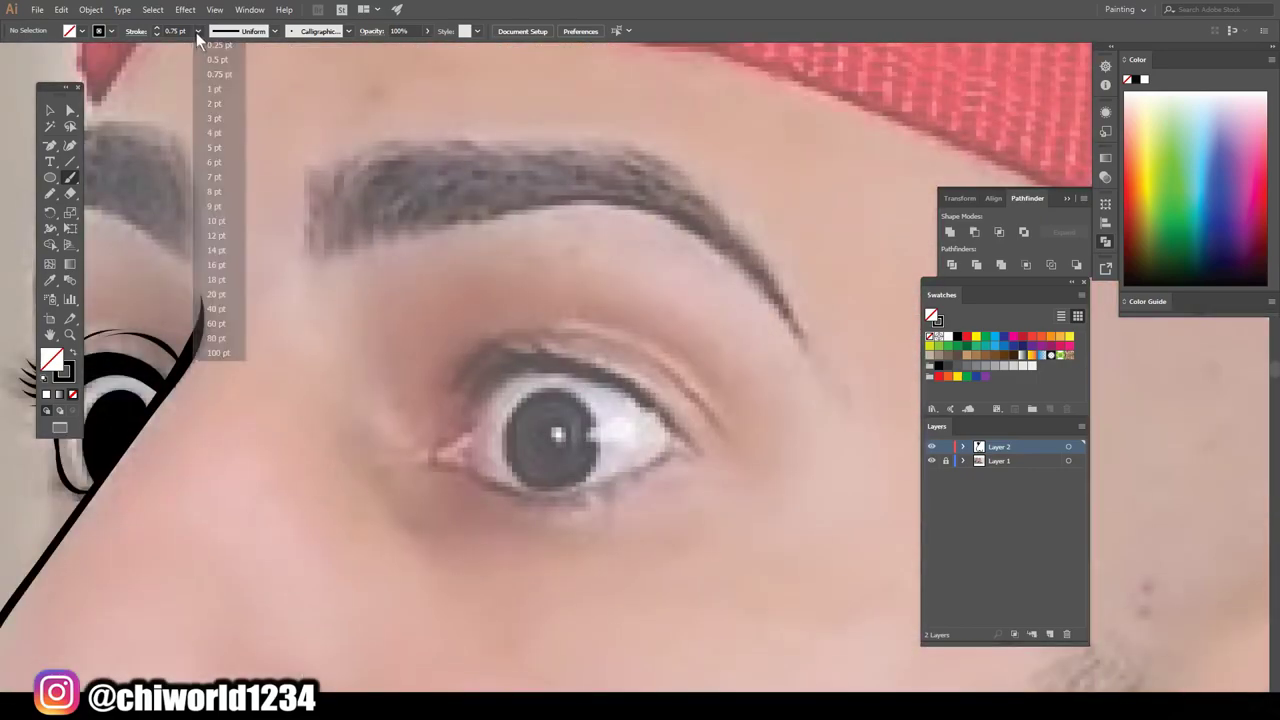
Ink the far eye's upper and lower lids, inner corner, crease and lashes, and begin eyebrow hairs
{"action": "left_click_drag", "start_coordinate": [436, 460], "coordinate": [705, 455]}
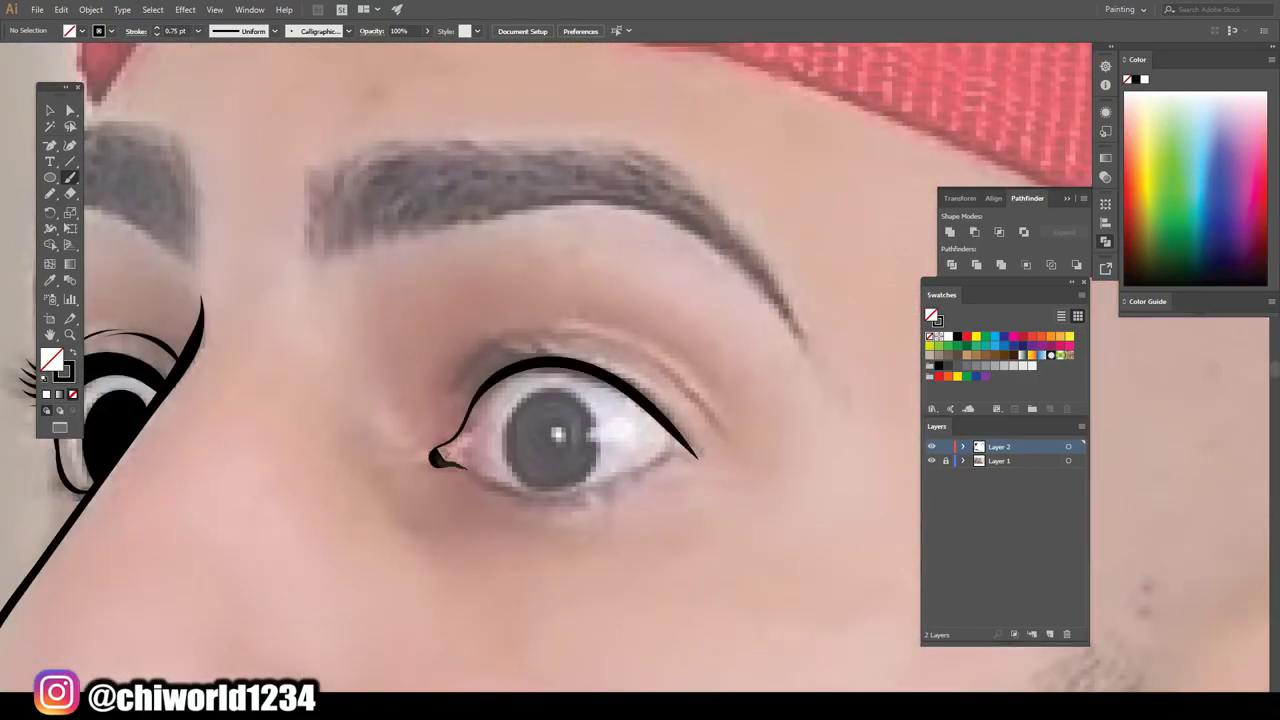
{"action": "left_click_drag", "start_coordinate": [458, 463], "coordinate": [694, 452]}
{"action": "mouse_move", "coordinate": [463, 466]}
{"action": "left_mouse_down"}
{"action": "mouse_move", "coordinate": [479, 393]}
{"action": "mouse_move", "coordinate": [600, 330]}
{"action": "mouse_move", "coordinate": [714, 421]}
{"action": "left_mouse_up"}
{"action": "mouse_move", "coordinate": [540, 356]}
{"action": "left_mouse_down"}
{"action": "mouse_move", "coordinate": [528, 334]}
{"action": "mouse_move", "coordinate": [550, 346]}
{"action": "mouse_move", "coordinate": [534, 345]}
{"action": "left_mouse_up"}
{"action": "mouse_move", "coordinate": [526, 360]}
{"action": "left_mouse_down"}
{"action": "mouse_move", "coordinate": [500, 344]}
{"action": "mouse_move", "coordinate": [480, 356]}
{"action": "left_mouse_up"}
{"action": "left_click_drag", "start_coordinate": [500, 374], "coordinate": [470, 368]}
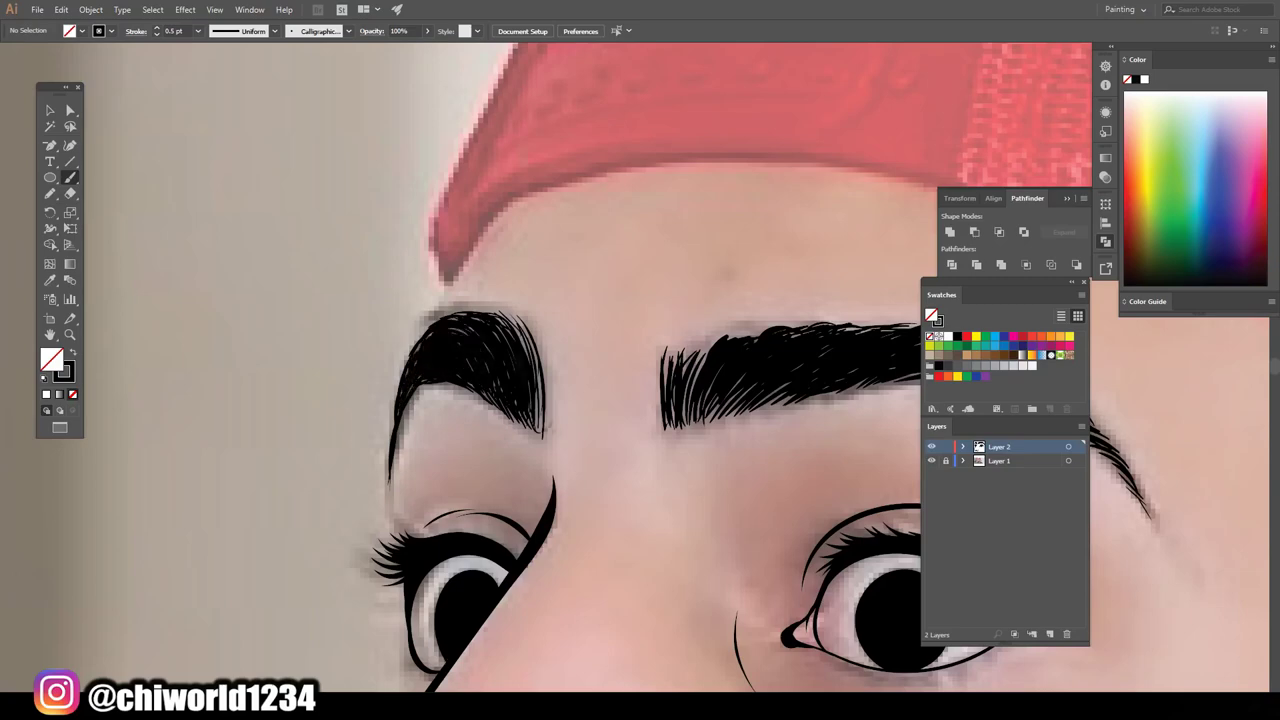
{"action": "left_click_drag", "start_coordinate": [538, 356], "coordinate": [548, 428]}
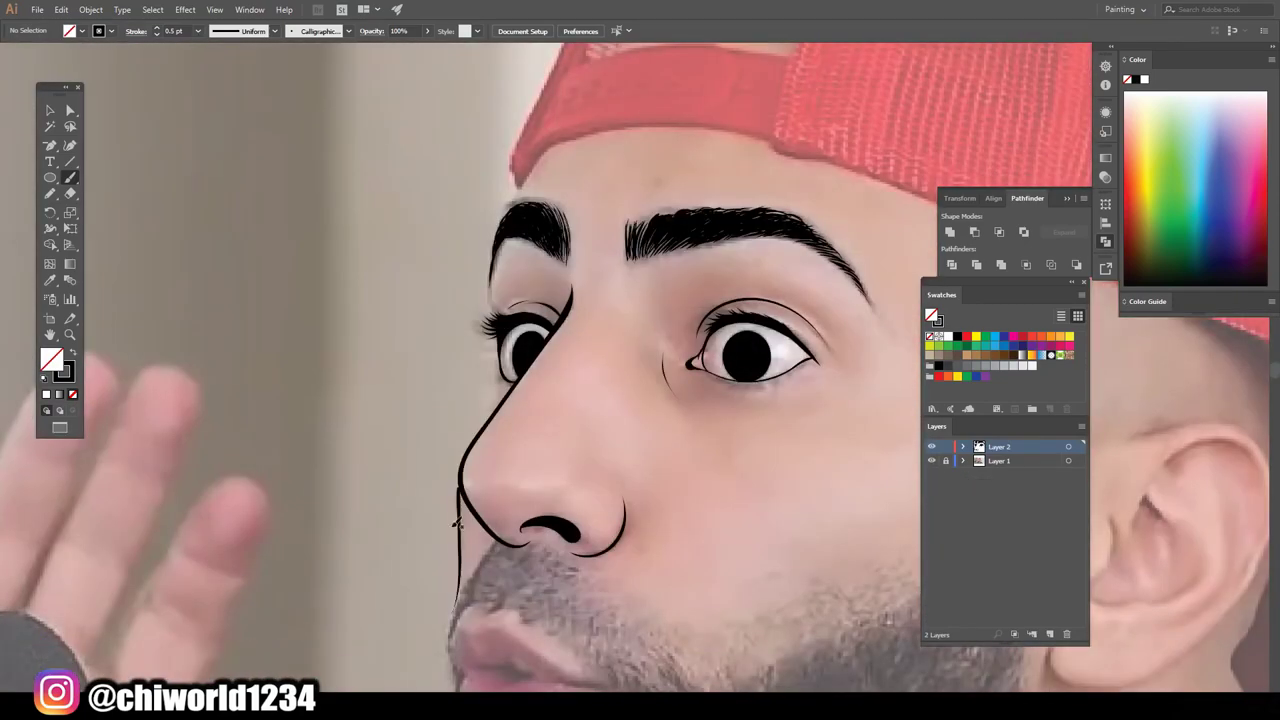
Set a 0.75 pt stroke, confirm Paintbrush options, and draw the cheek line beside the nose
{"action": "left_click", "coordinate": [198, 31]}
{"action": "left_click", "coordinate": [215, 64]}
{"action": "double_click", "coordinate": [70, 177]}
{"action": "left_click", "coordinate": [119, 196]}
{"action": "mouse_move", "coordinate": [458, 612]}
{"action": "left_mouse_down"}
{"action": "mouse_move", "coordinate": [506, 332]}
{"action": "mouse_move", "coordinate": [494, 254]}
{"action": "mouse_move", "coordinate": [550, 145]}
{"action": "left_mouse_up"}
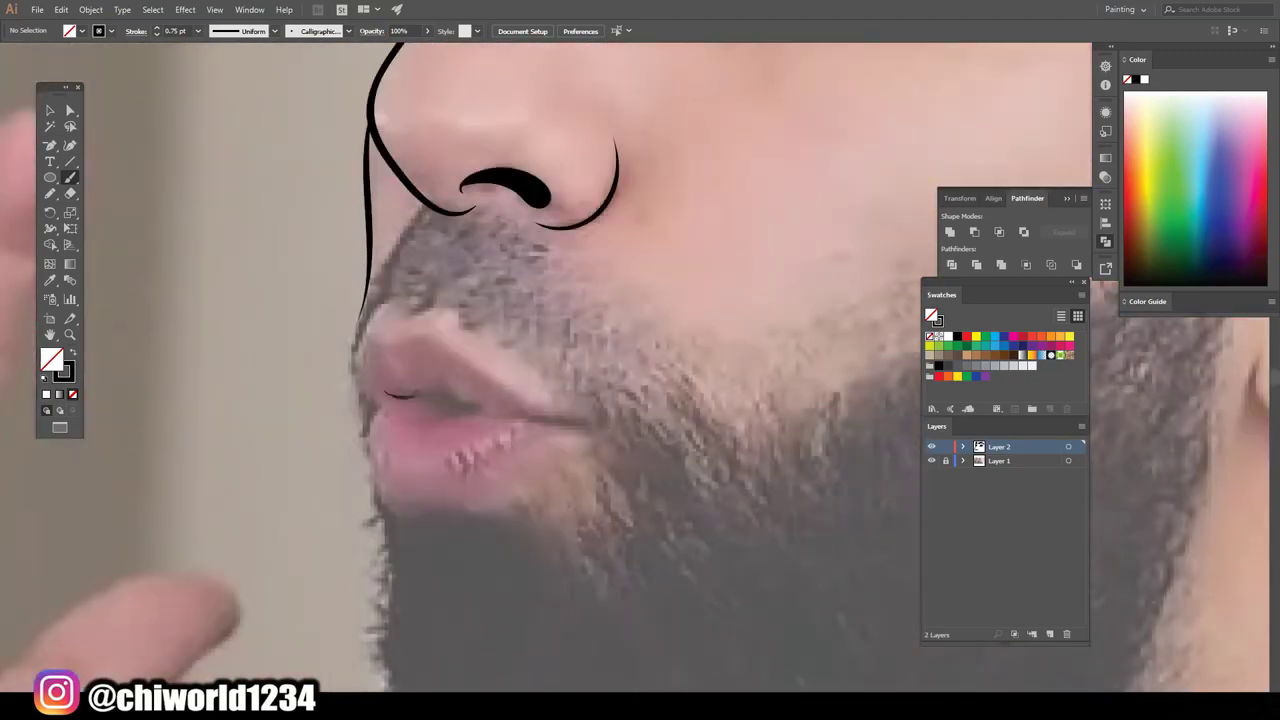
Draw the mouth line and upper lip outline, then hide the reference photo
{"action": "mouse_move", "coordinate": [445, 378]}
{"action": "left_mouse_down"}
{"action": "mouse_move", "coordinate": [550, 425]}
{"action": "mouse_move", "coordinate": [490, 416]}
{"action": "left_mouse_up"}
{"action": "left_click_drag", "start_coordinate": [418, 396], "coordinate": [492, 418]}
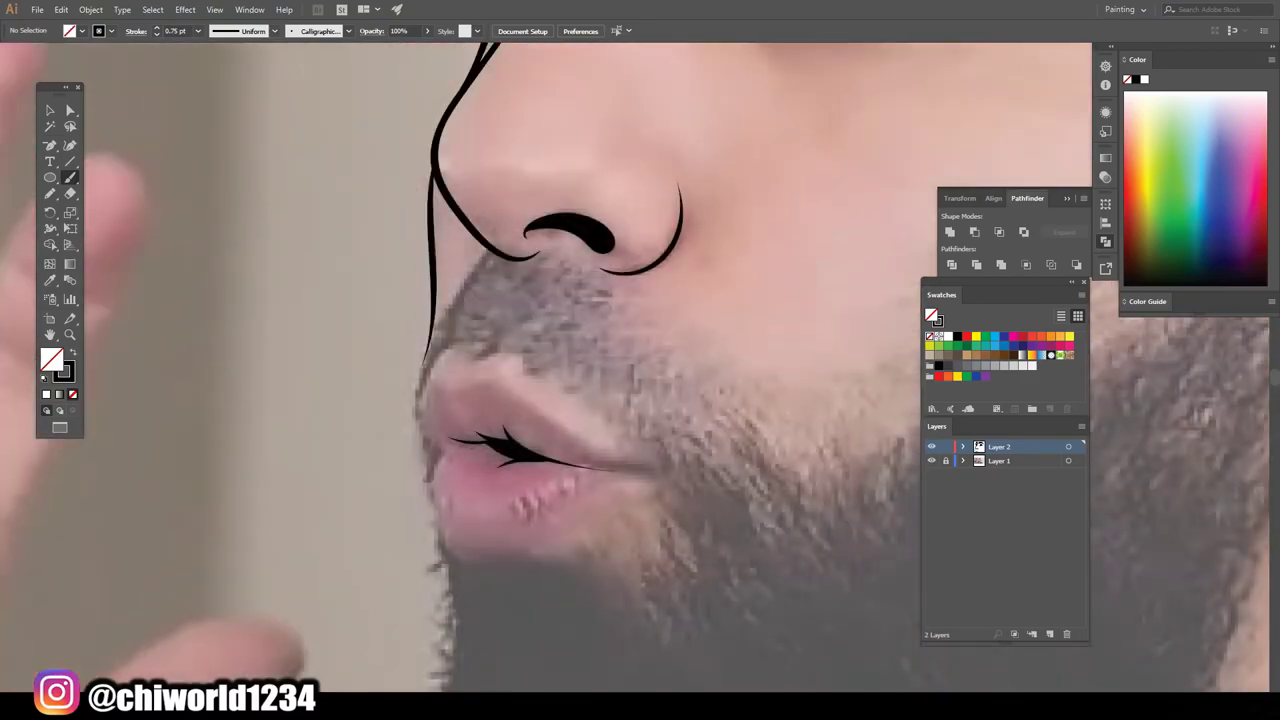
{"action": "mouse_move", "coordinate": [478, 450]}
{"action": "left_mouse_down"}
{"action": "mouse_move", "coordinate": [420, 405]}
{"action": "mouse_move", "coordinate": [476, 378]}
{"action": "mouse_move", "coordinate": [650, 463]}
{"action": "left_mouse_up"}
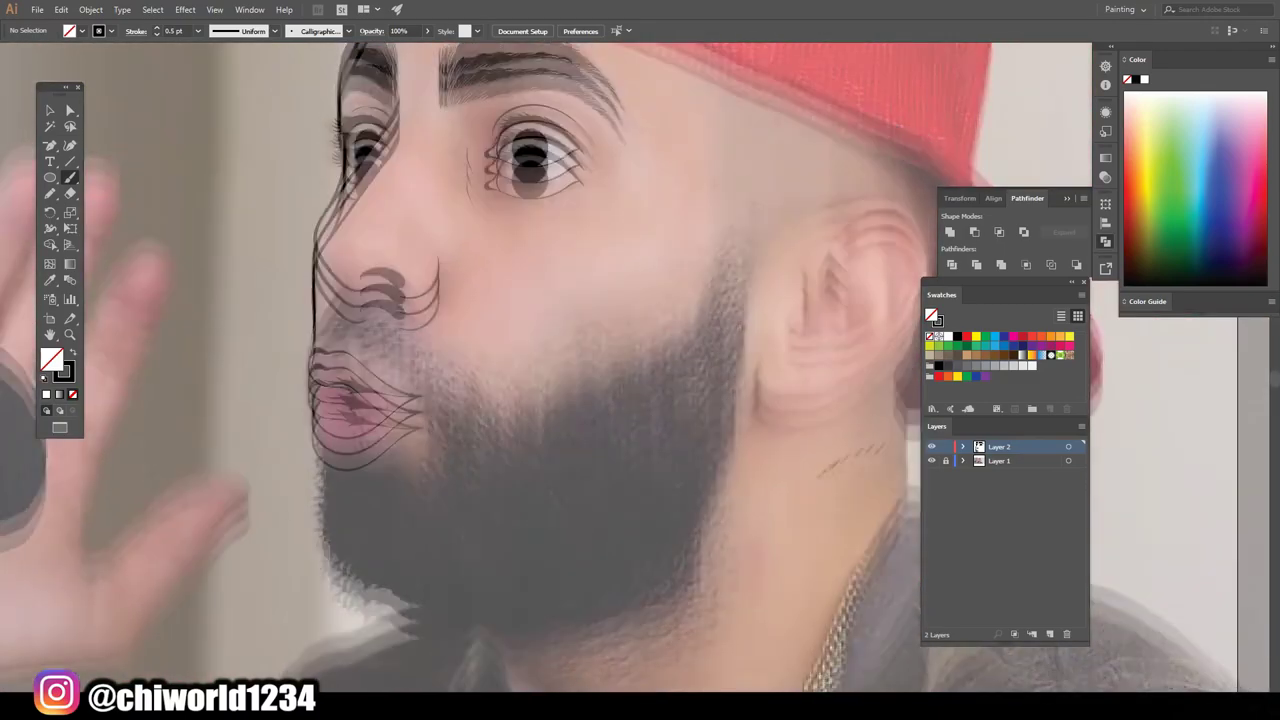
{"action": "left_click", "coordinate": [931, 461]}
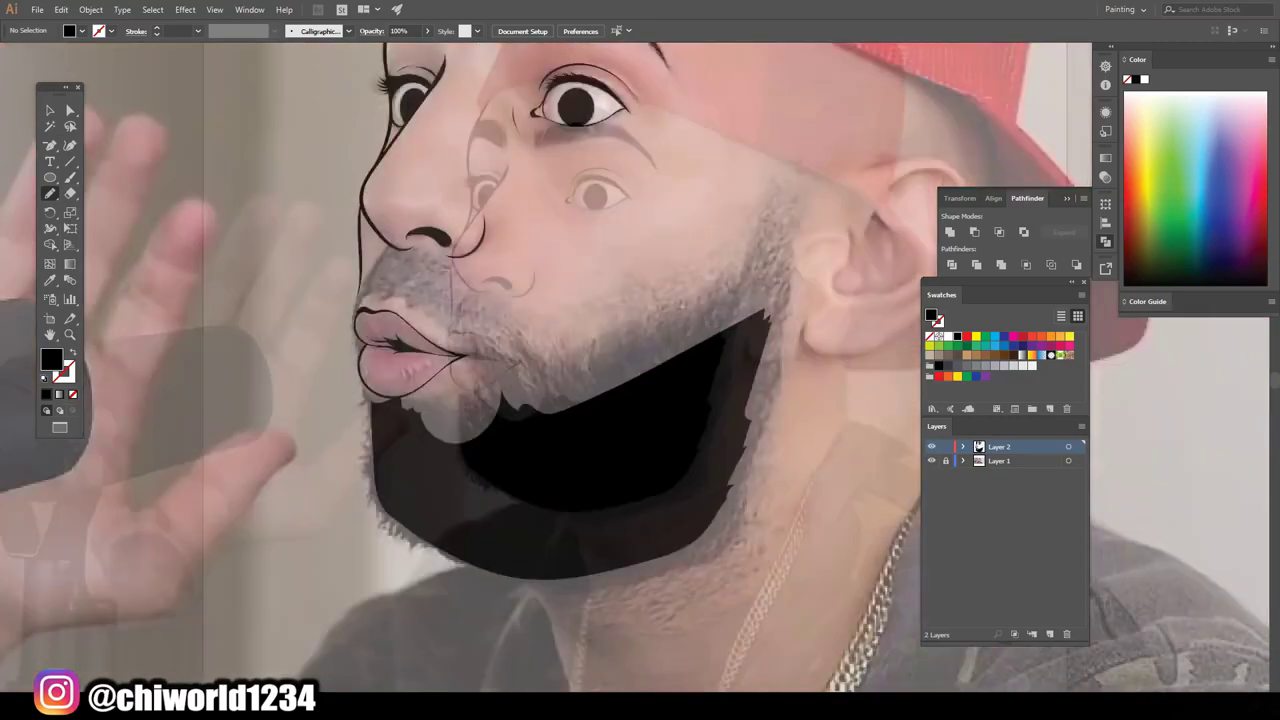
Swap fill and stroke with Shift+X to paint a solid black beard shape
{"action": "key", "text": "shift+x"}
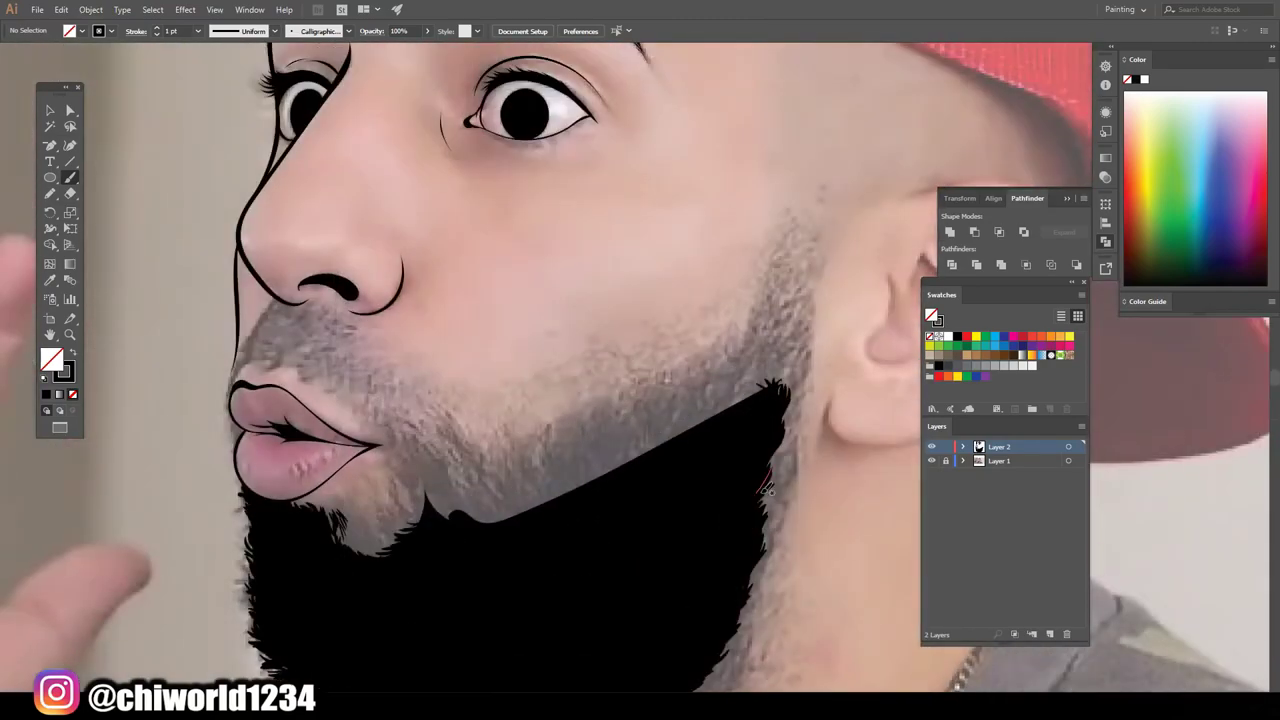
Paint 0.75 pt hair strokes at the beard's upper-right edge and copy them to the mouth corner
{"action": "left_click", "coordinate": [198, 31]}
{"action": "left_click", "coordinate": [215, 75]}
{"action": "left_click_drag", "start_coordinate": [760, 370], "coordinate": [460, 488]}
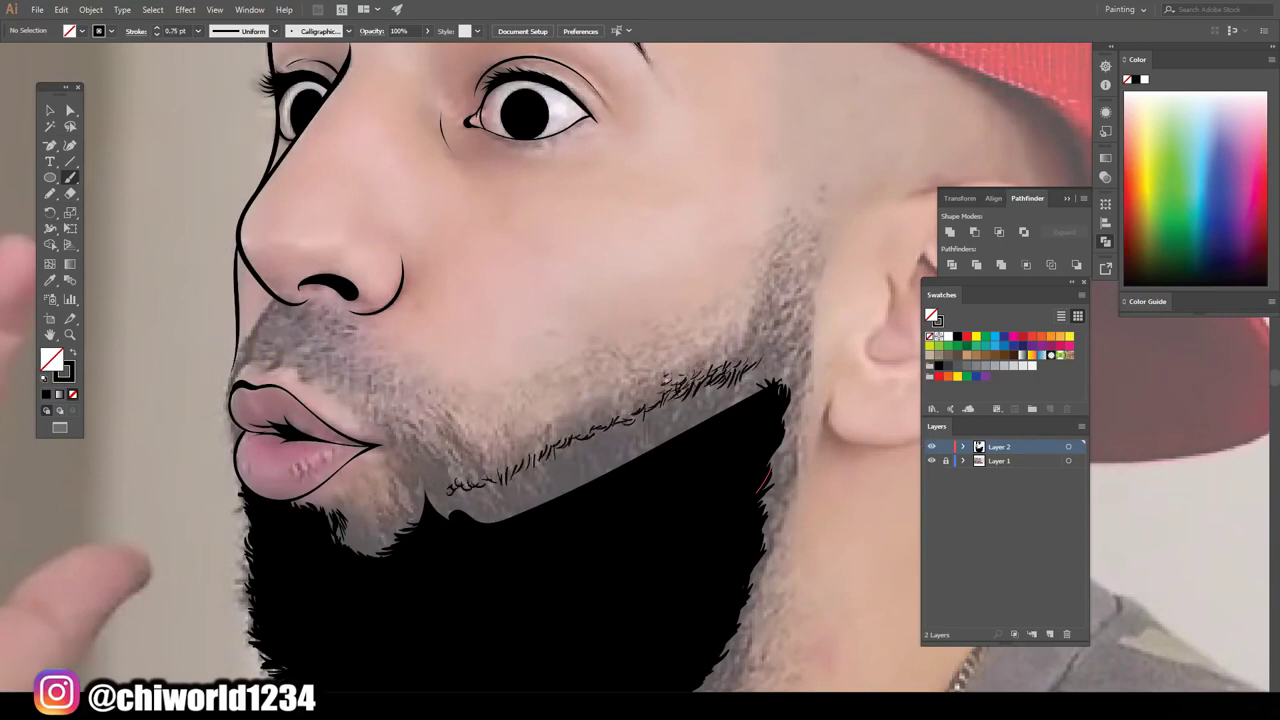
{"action": "key", "text": "v"}
{"action": "left_click", "coordinate": [745, 385]}
{"action": "left_click", "coordinate": [690, 385], "text": "shift"}
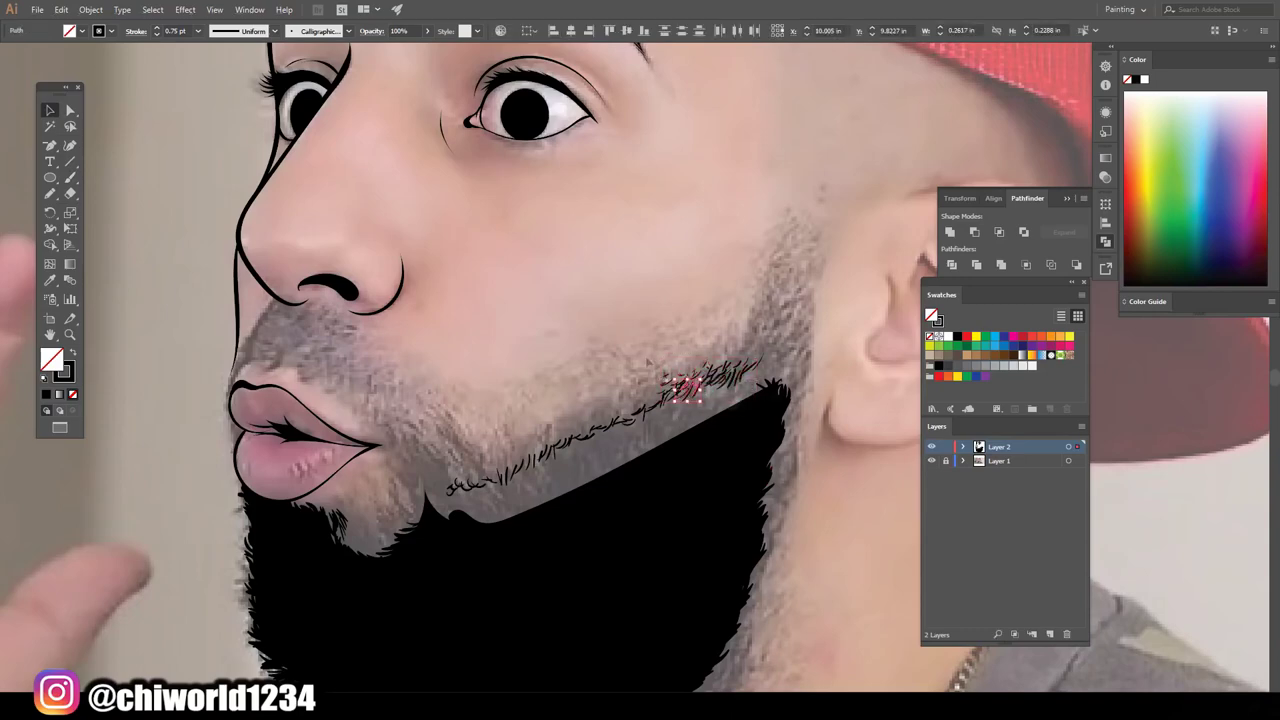
{"action": "mouse_move", "coordinate": [700, 380]}
{"action": "left_mouse_down"}
{"action": "mouse_move", "coordinate": [742, 405]}
{"action": "mouse_move", "coordinate": [715, 428]}
{"action": "mouse_move", "coordinate": [351, 575]}
{"action": "mouse_move", "coordinate": [742, 500]}
{"action": "mouse_move", "coordinate": [765, 440]}
{"action": "mouse_move", "coordinate": [775, 332]}
{"action": "mouse_move", "coordinate": [770, 365]}
{"action": "mouse_move", "coordinate": [612, 474]}
{"action": "mouse_move", "coordinate": [399, 368]}
{"action": "mouse_move", "coordinate": [455, 472]}
{"action": "left_mouse_up"}
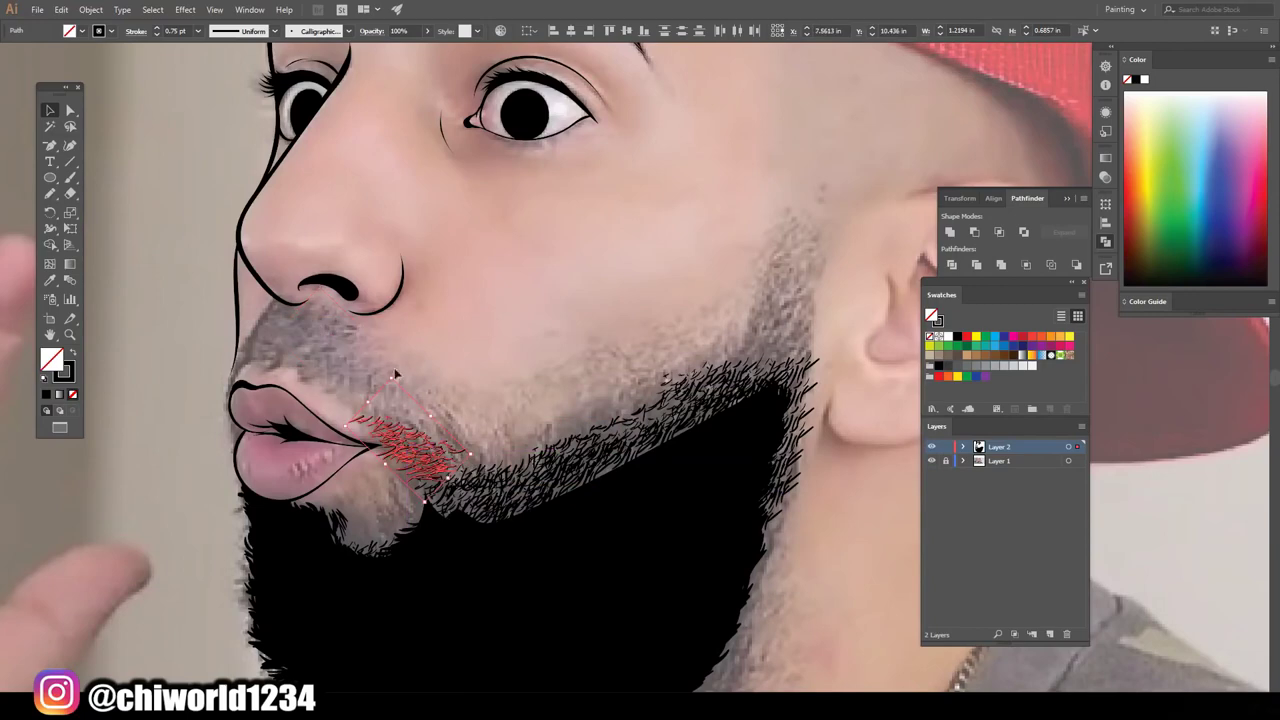
{"action": "left_click", "coordinate": [543, 415]}
Paint short hair strokes along the beard's upper edge toward the chin, filling gaps
{"action": "scroll", "coordinate": [823, 509], "scroll_direction": "up", "scroll_amount": 1}
{"action": "key", "text": "b"}
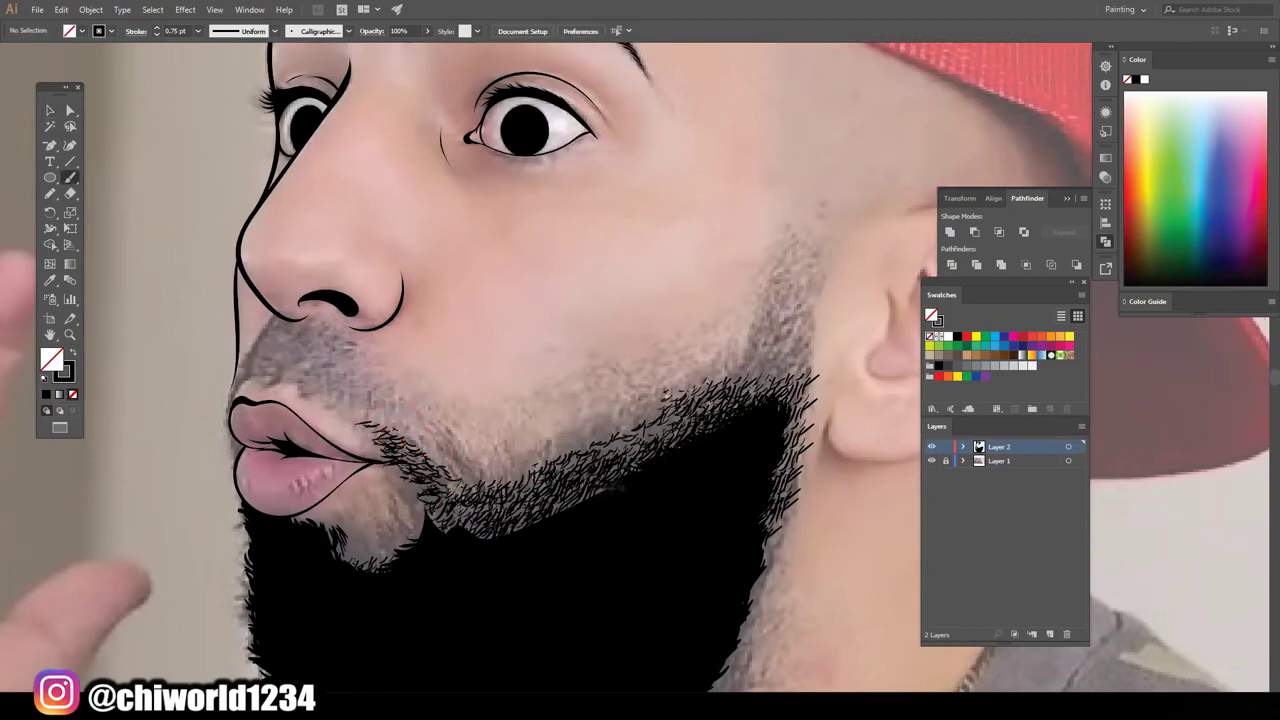
{"action": "left_click_drag", "start_coordinate": [506, 536], "coordinate": [542, 510]}
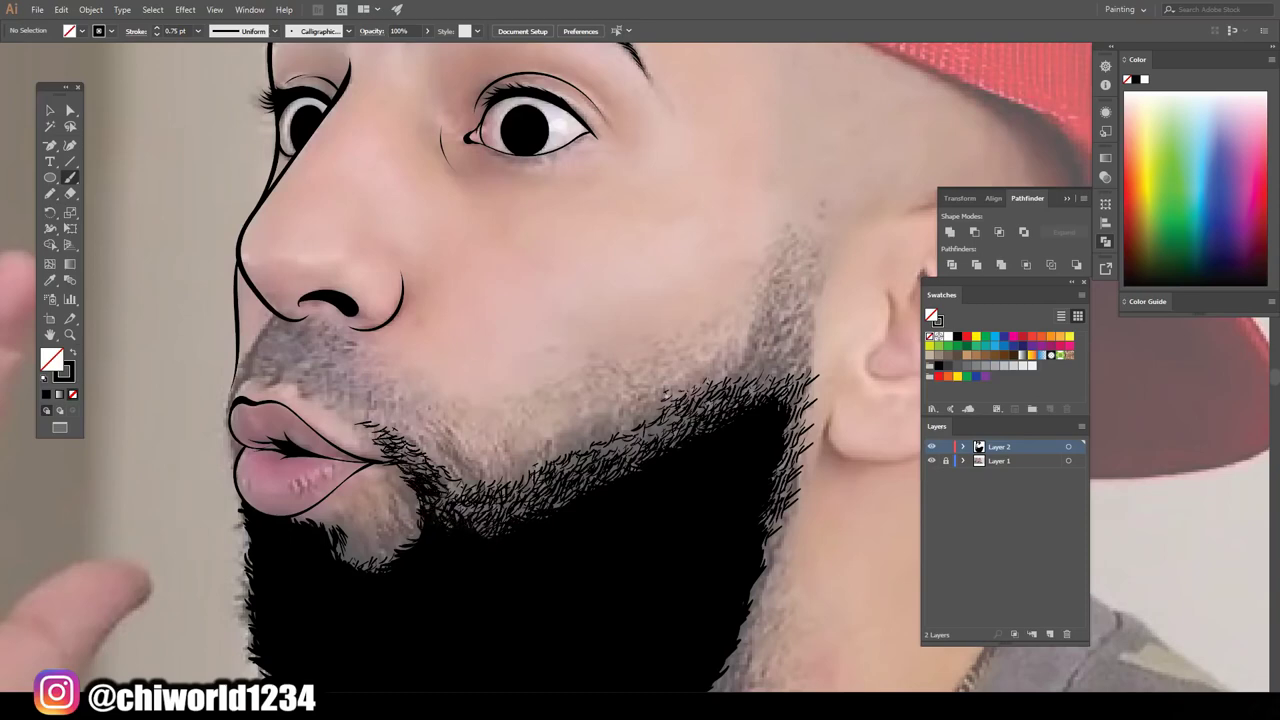
{"action": "mouse_move", "coordinate": [400, 538]}
{"action": "left_mouse_down"}
{"action": "mouse_move", "coordinate": [424, 494]}
{"action": "mouse_move", "coordinate": [408, 498]}
{"action": "left_mouse_up"}
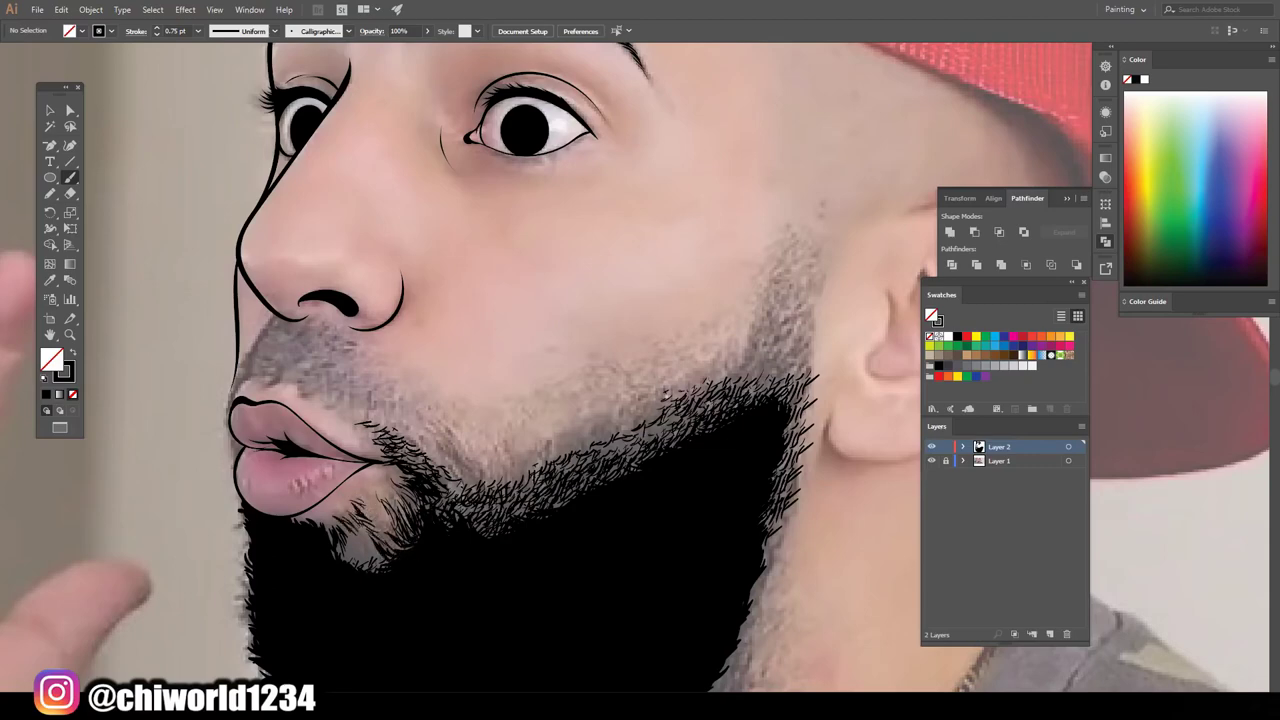
{"action": "left_click_drag", "start_coordinate": [316, 532], "coordinate": [336, 508]}
{"action": "left_click_drag", "start_coordinate": [290, 532], "coordinate": [312, 510]}
{"action": "left_click_drag", "start_coordinate": [366, 562], "coordinate": [382, 538]}
{"action": "left_click_drag", "start_coordinate": [350, 560], "coordinate": [374, 524]}
{"action": "left_click_drag", "start_coordinate": [352, 566], "coordinate": [386, 526]}
{"action": "left_click_drag", "start_coordinate": [346, 564], "coordinate": [370, 538]}
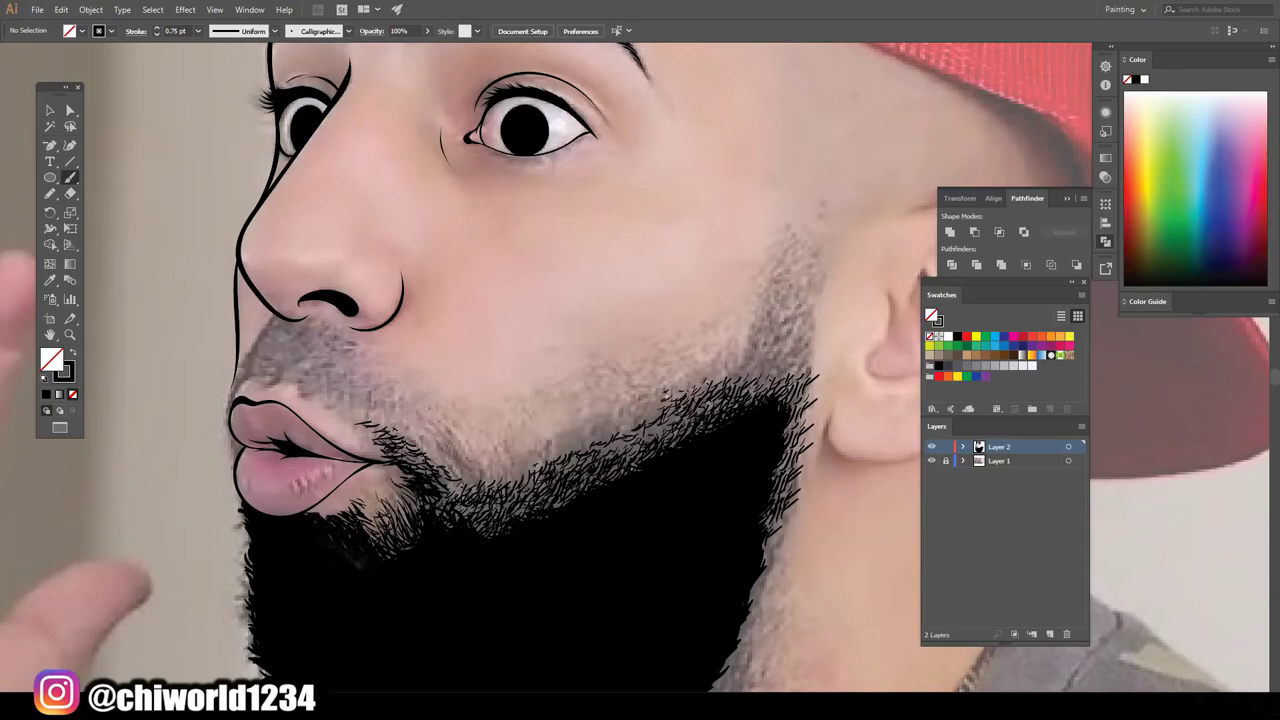
{"action": "scroll", "coordinate": [316, 597], "scroll_direction": "down", "scroll_amount": 1}
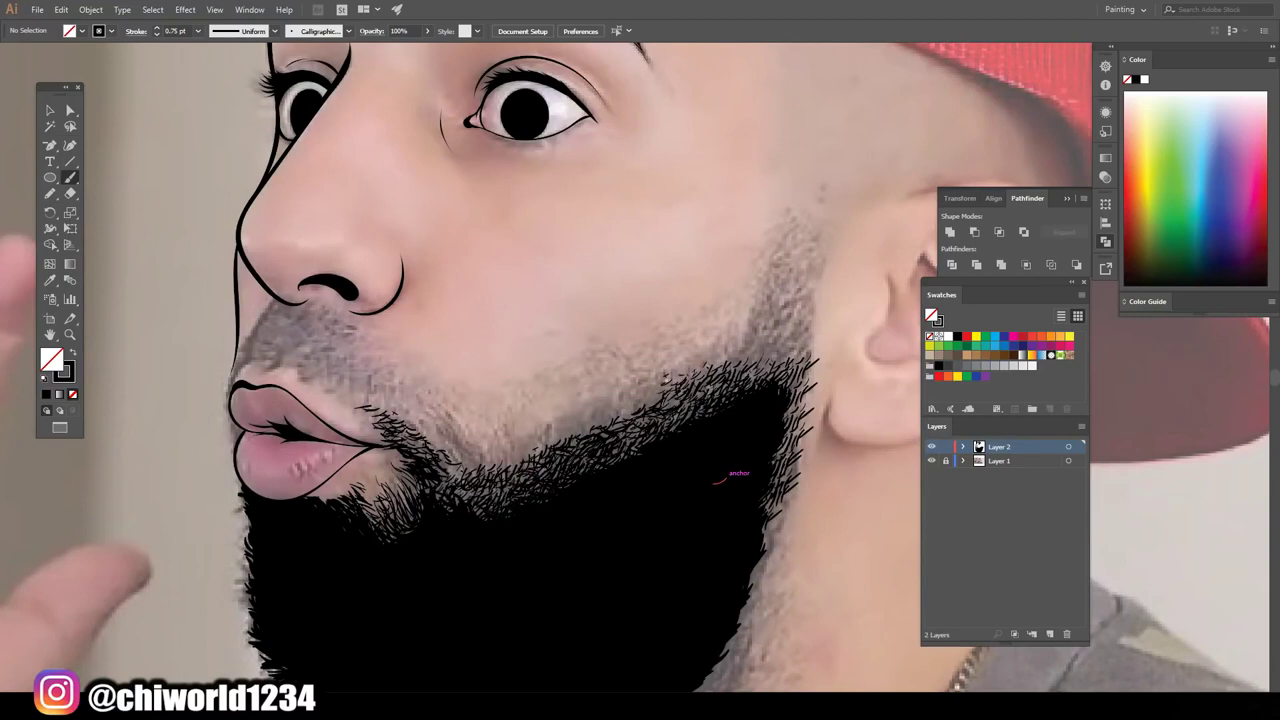
{"action": "left_click_drag", "start_coordinate": [482, 446], "coordinate": [462, 414]}
{"action": "left_click_drag", "start_coordinate": [446, 460], "coordinate": [456, 430]}
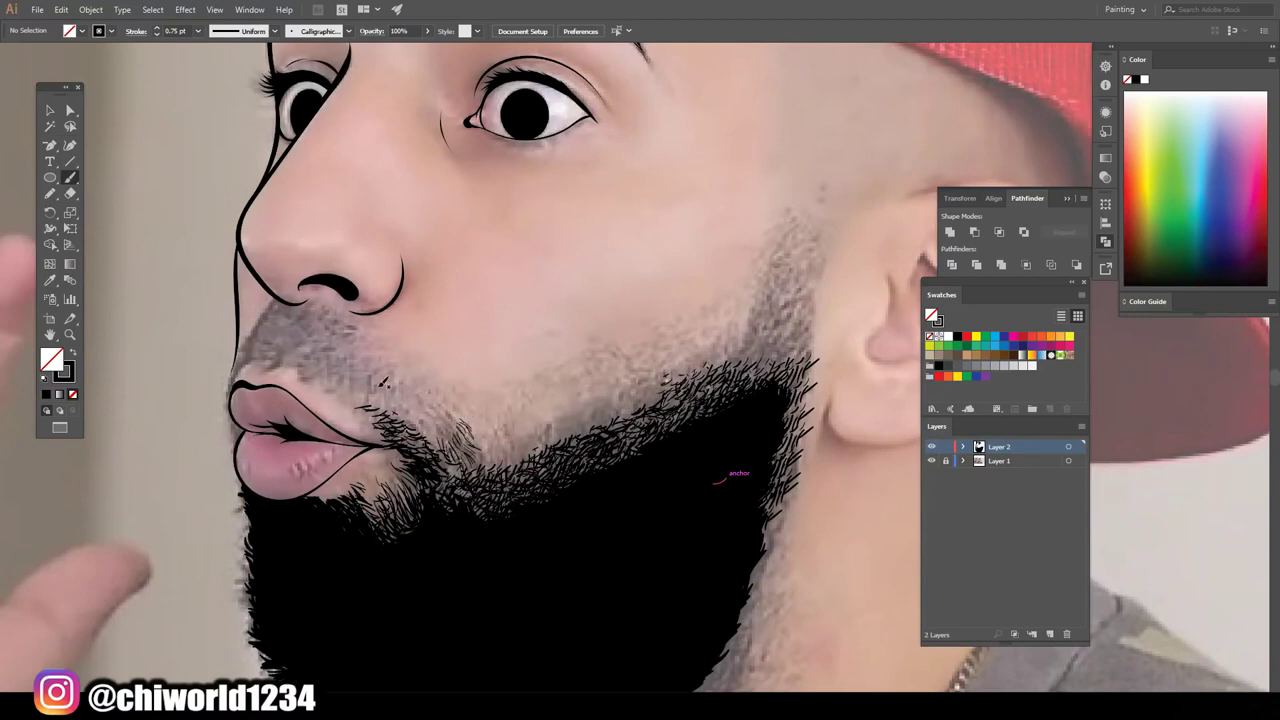
At 0.25 pt, add fine hairs along the upper beard edge and start the mustache
{"action": "left_click", "coordinate": [198, 31]}
{"action": "mouse_move", "coordinate": [436, 427]}
{"action": "left_mouse_down"}
{"action": "mouse_move", "coordinate": [410, 380]}
{"action": "mouse_move", "coordinate": [374, 368]}
{"action": "mouse_move", "coordinate": [380, 358]}
{"action": "left_mouse_up"}
{"action": "left_click_drag", "start_coordinate": [370, 392], "coordinate": [350, 366]}
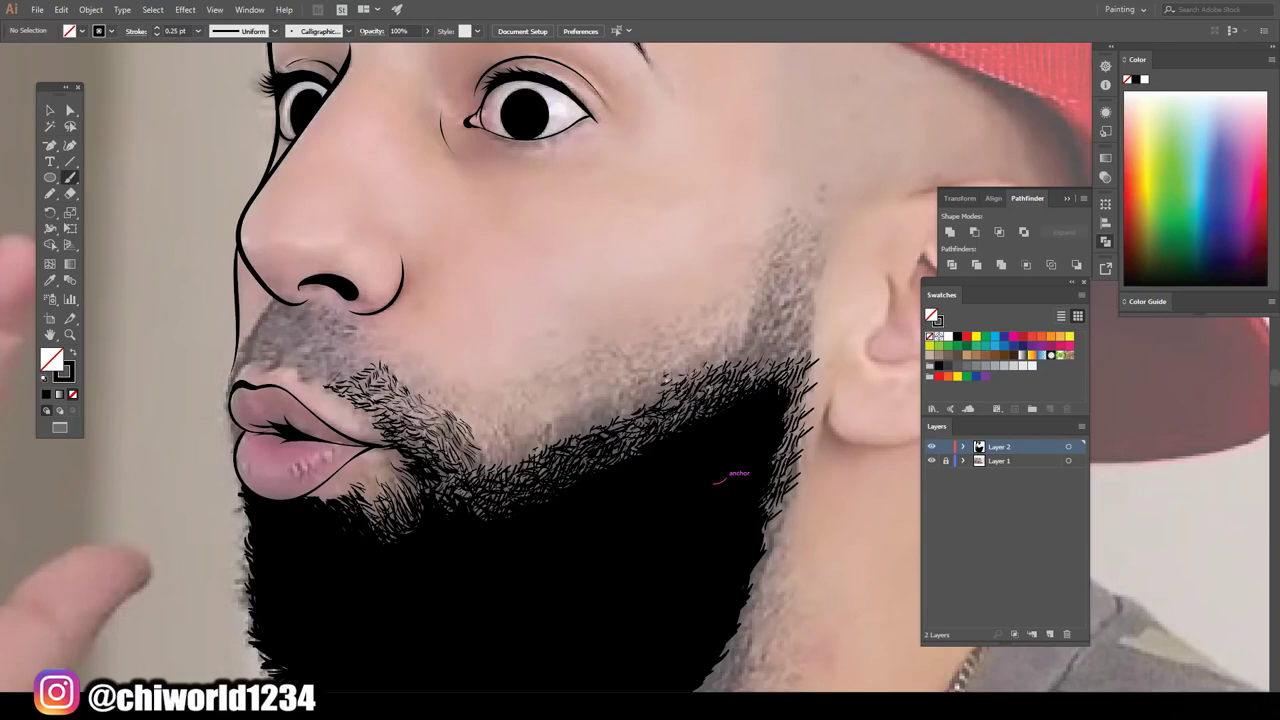
{"action": "left_click_drag", "start_coordinate": [382, 361], "coordinate": [362, 347]}
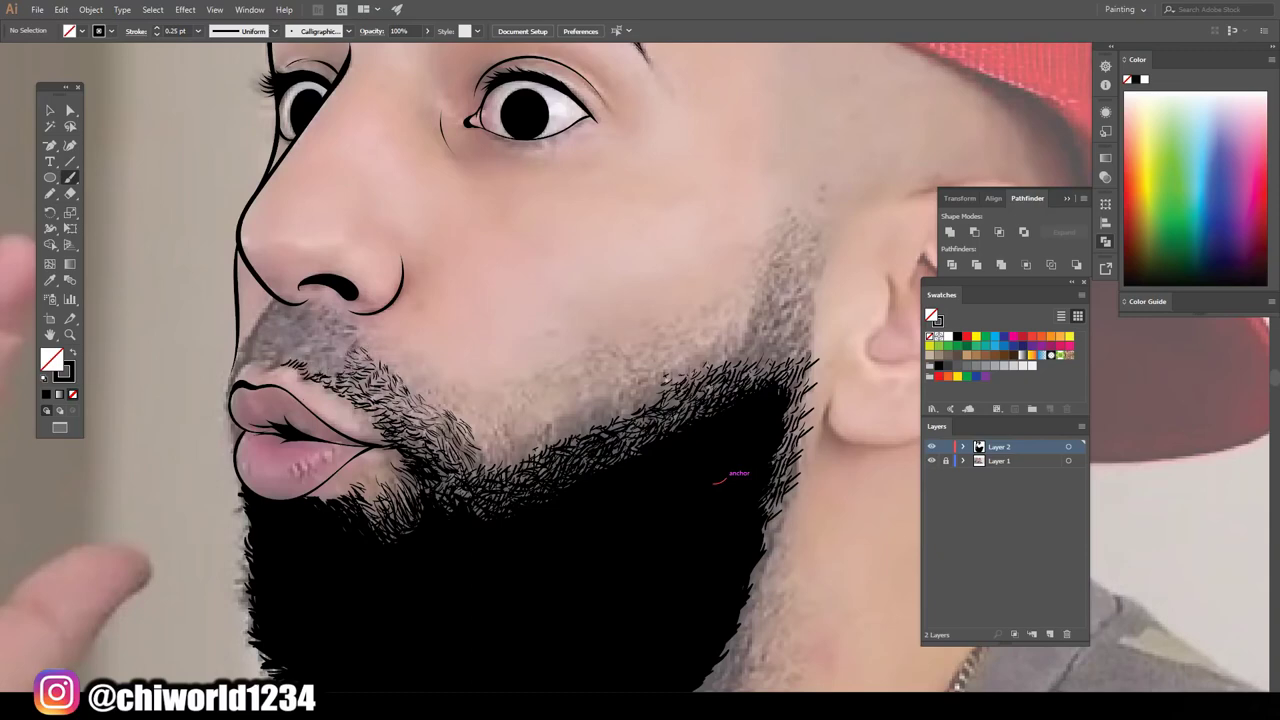
{"action": "left_click_drag", "start_coordinate": [366, 350], "coordinate": [340, 326]}
{"action": "left_click_drag", "start_coordinate": [368, 342], "coordinate": [352, 318]}
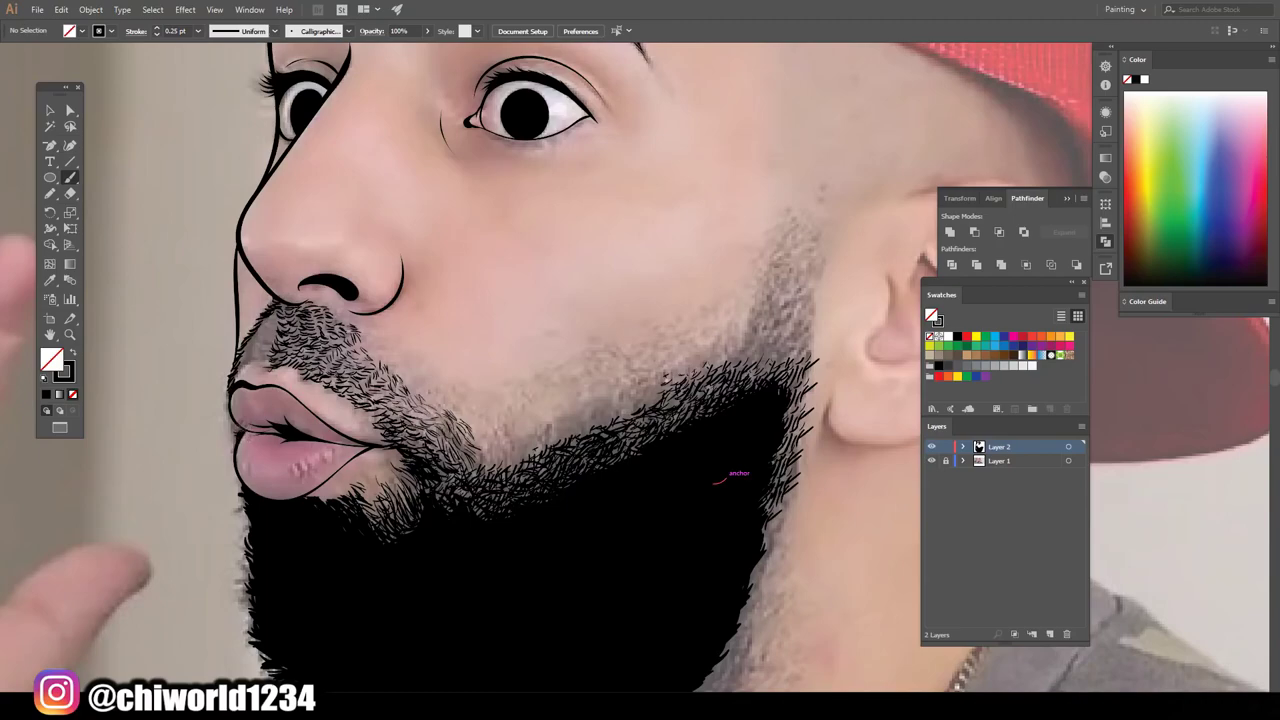
Move a beard-strand cluster from near the lips up onto the cheek by the ear
{"action": "scroll", "coordinate": [232, 455], "scroll_direction": "up", "scroll_amount": 2}
{"action": "scroll", "coordinate": [232, 455], "scroll_direction": "up", "scroll_amount": 1}
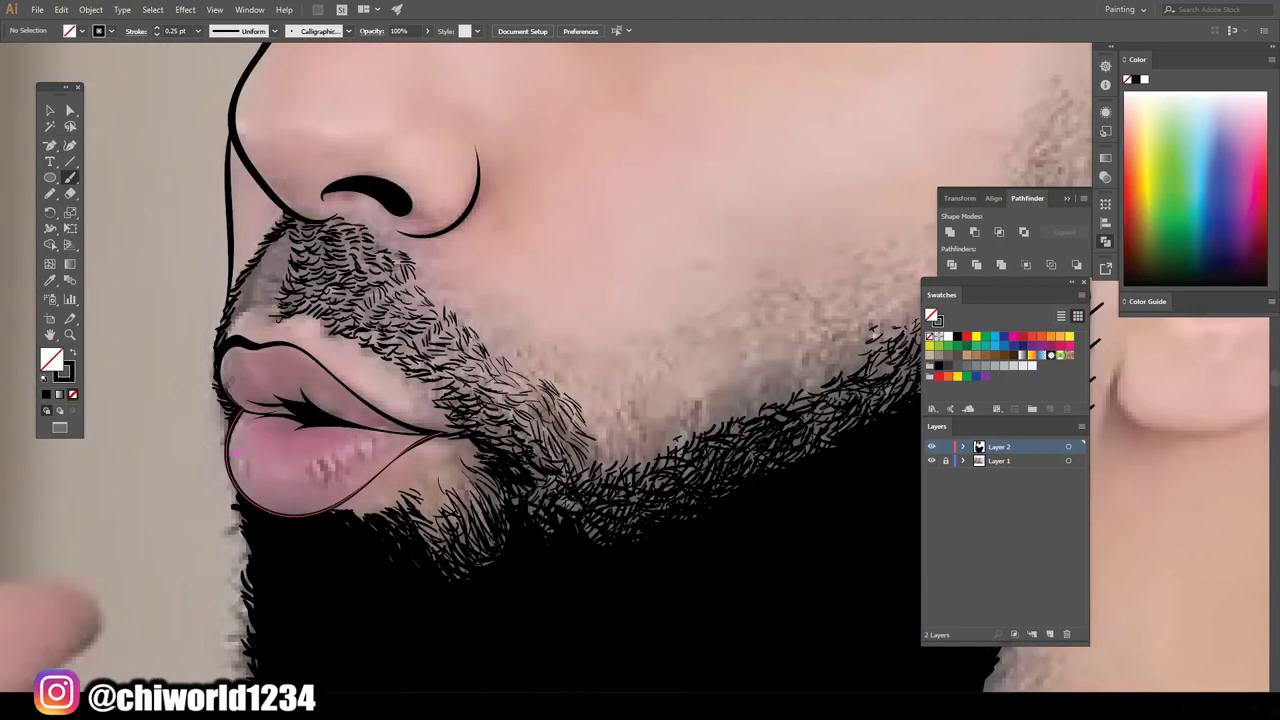
{"action": "scroll", "coordinate": [596, 397], "scroll_direction": "left", "scroll_amount": 3}
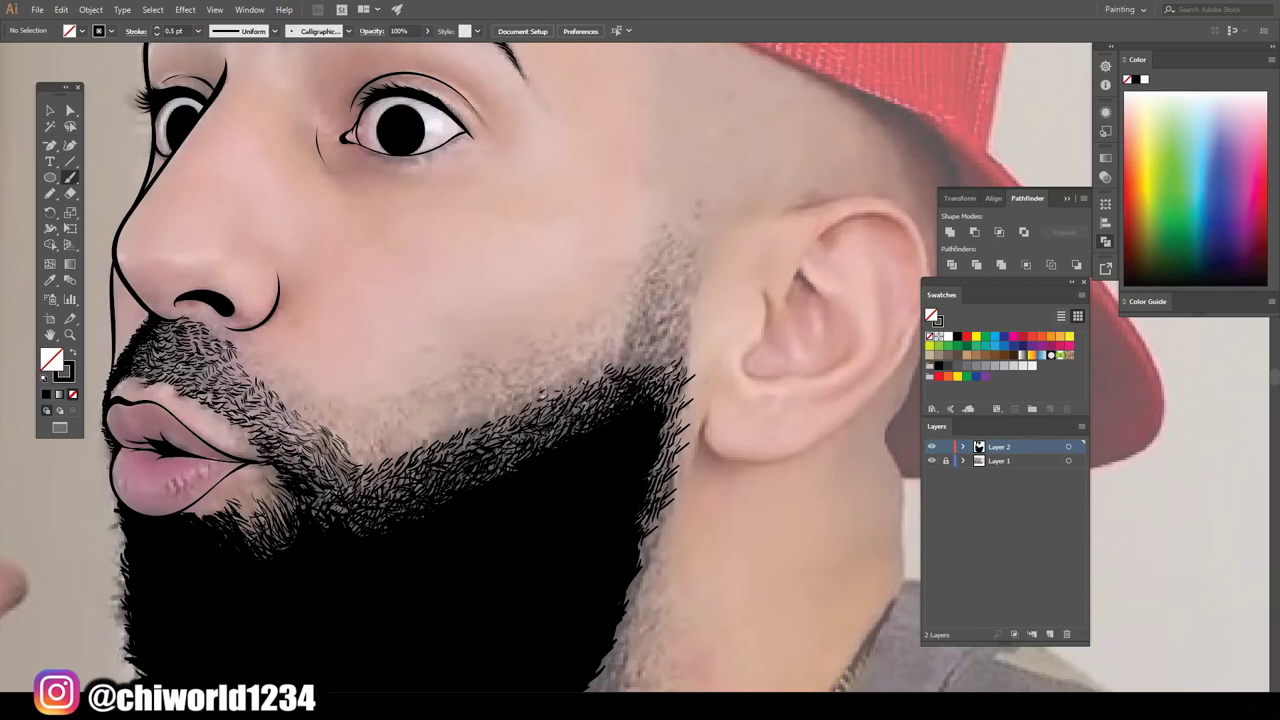
{"action": "left_click", "coordinate": [53, 112]}
{"action": "mouse_move", "coordinate": [208, 362]}
{"action": "left_mouse_down"}
{"action": "mouse_move", "coordinate": [282, 414]}
{"action": "mouse_move", "coordinate": [704, 320]}
{"action": "mouse_move", "coordinate": [729, 357]}
{"action": "mouse_move", "coordinate": [700, 328]}
{"action": "mouse_move", "coordinate": [660, 360]}
{"action": "mouse_move", "coordinate": [702, 292]}
{"action": "mouse_move", "coordinate": [688, 284]}
{"action": "left_mouse_up"}
{"action": "left_click", "coordinate": [498, 330]}
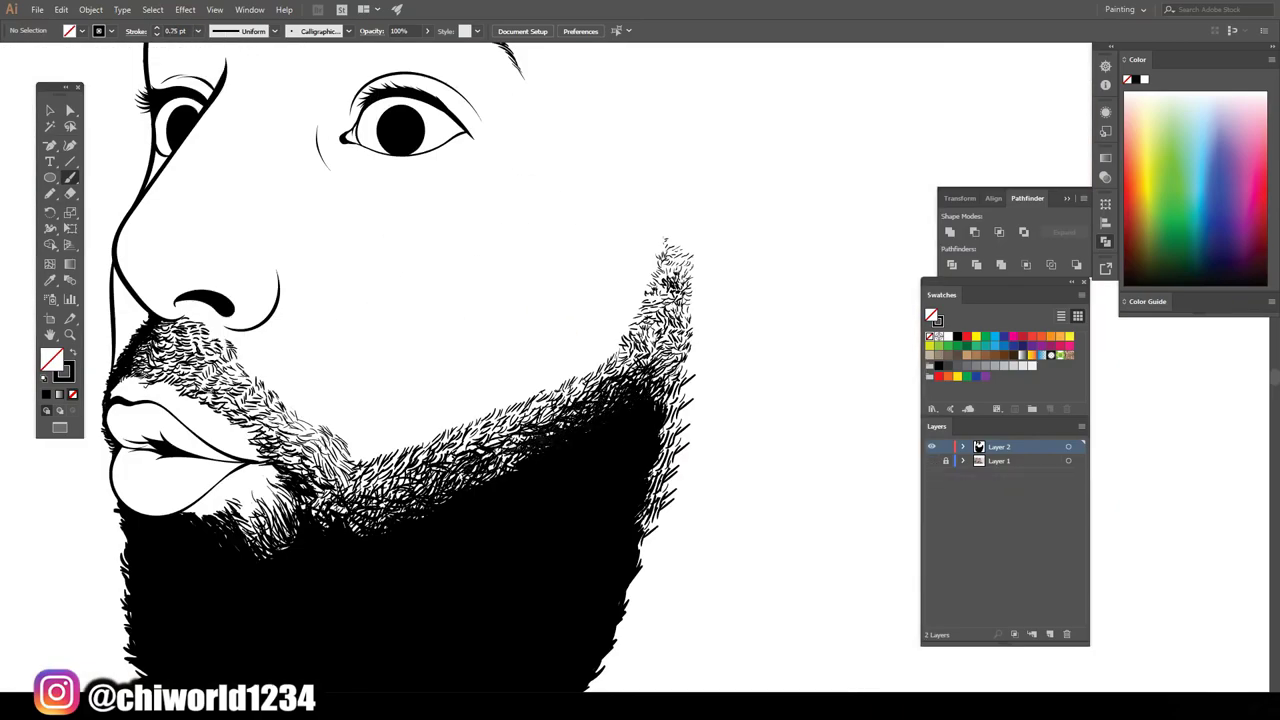
Paint extra small hair strokes on the beard and along its right edge
{"action": "left_click_drag", "start_coordinate": [448, 472], "coordinate": [362, 510]}
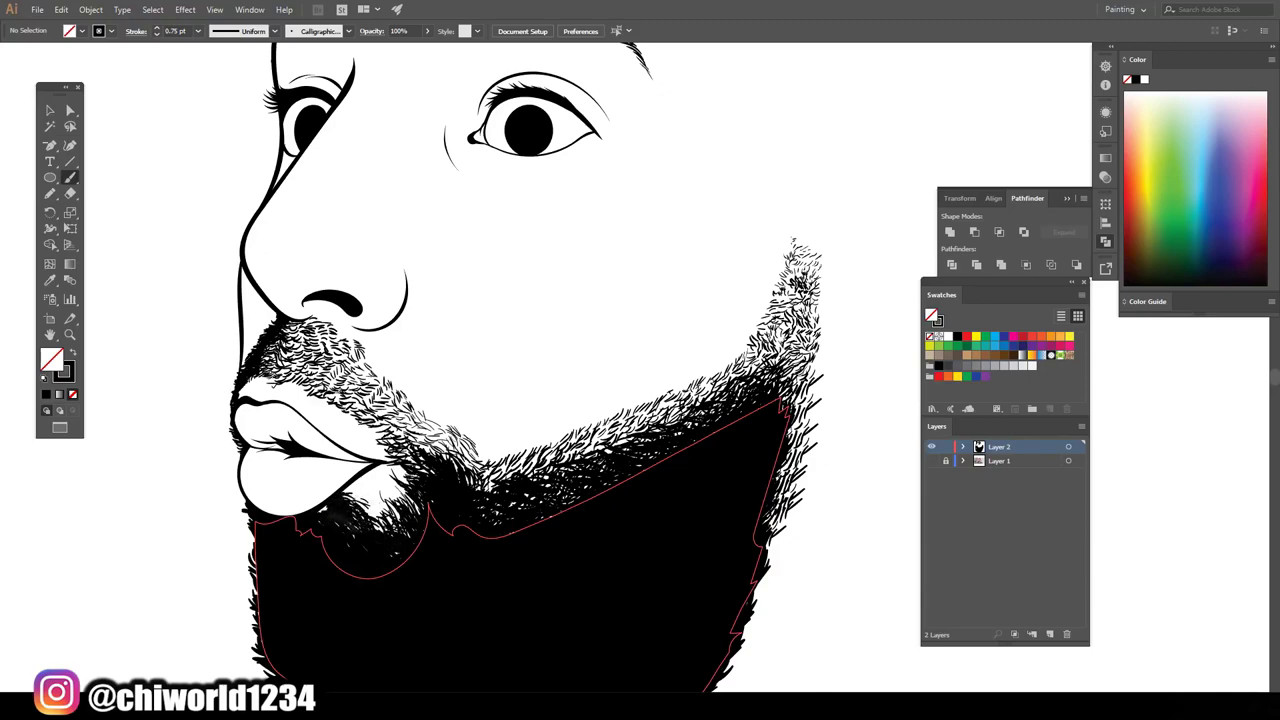
{"action": "key", "text": "ctrl+minus"}
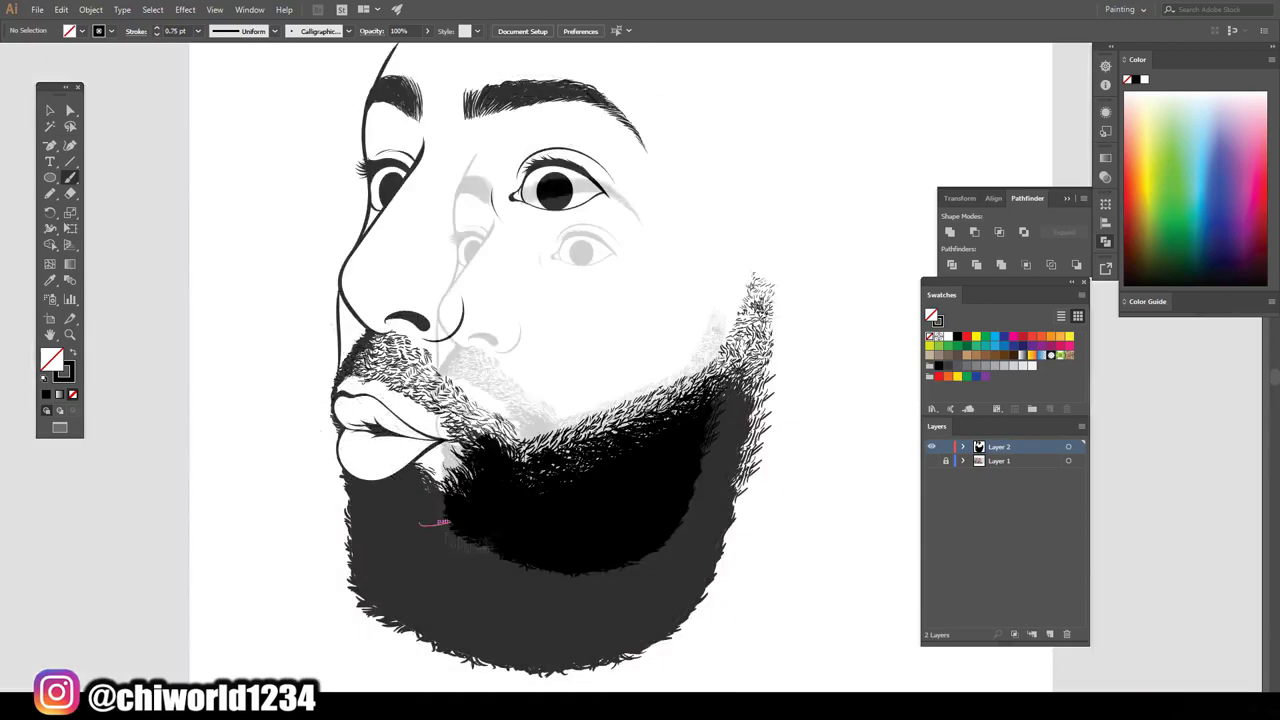
{"action": "scroll", "coordinate": [300, 400], "scroll_direction": "up", "scroll_amount": 2}
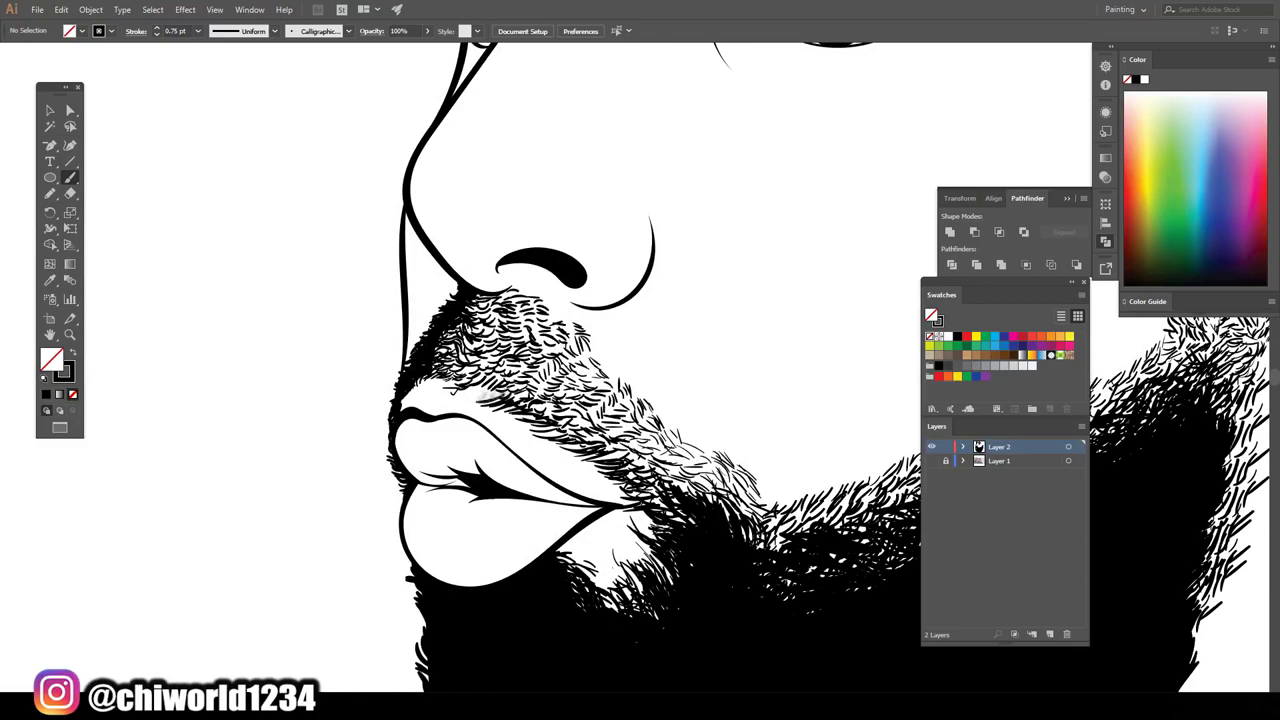
{"action": "key", "text": "ctrl+0"}
{"action": "scroll", "coordinate": [813, 446], "scroll_direction": "up", "scroll_amount": 2}
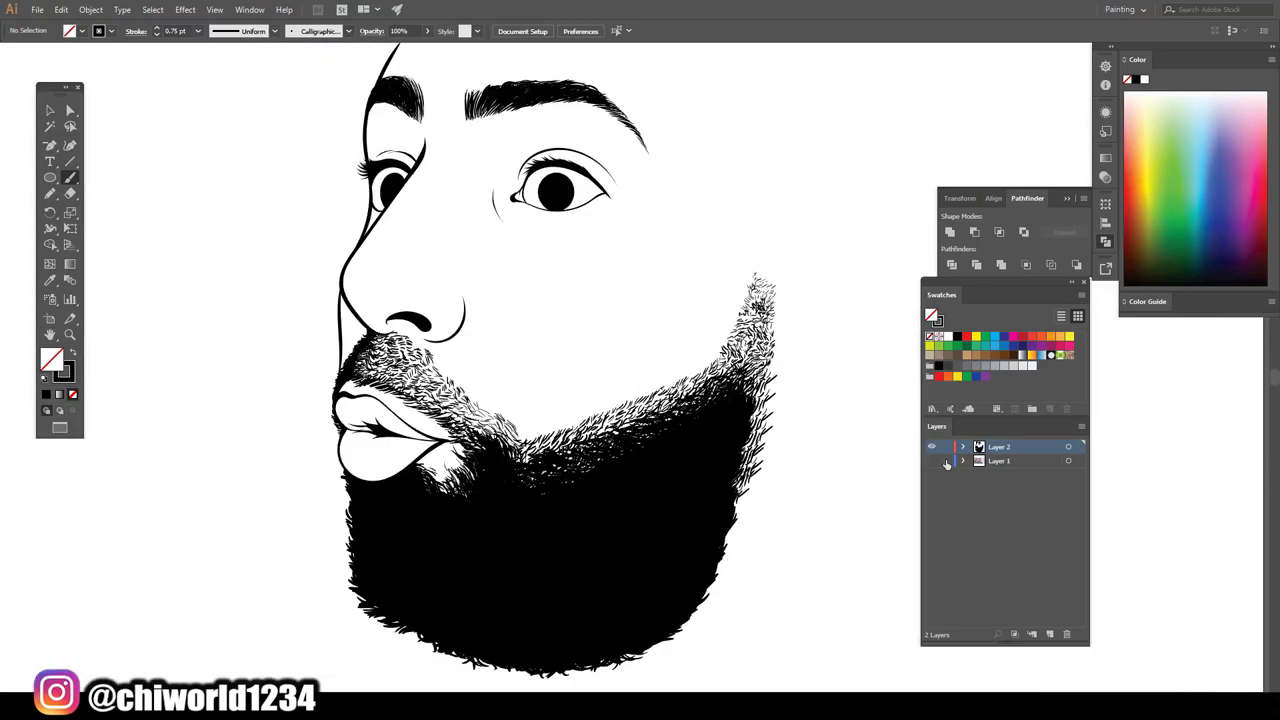
{"action": "scroll", "coordinate": [868, 488], "scroll_direction": "up", "scroll_amount": 2}
{"action": "scroll", "coordinate": [868, 488], "scroll_direction": "up", "scroll_amount": 2}
{"action": "left_click_drag", "start_coordinate": [640, 480], "coordinate": [680, 360]}
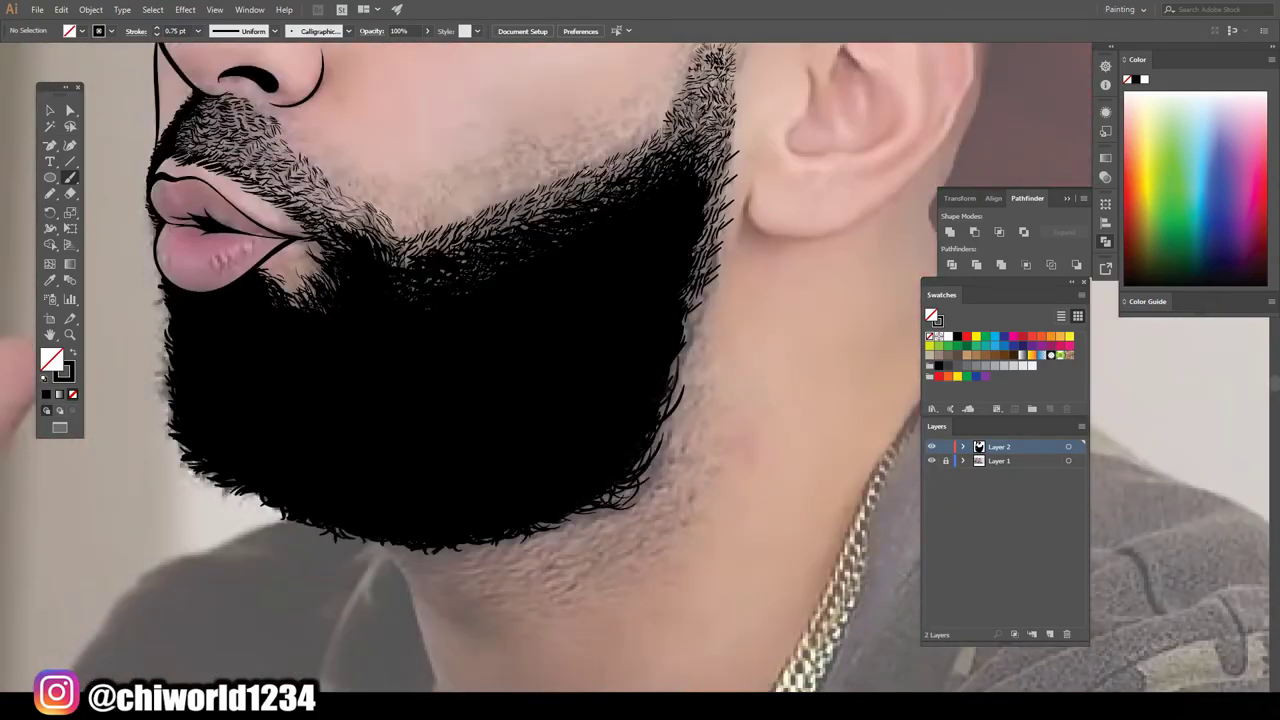
Trace the ear's outer rim, two inner fold lines and the inner helix curve
{"action": "scroll", "coordinate": [680, 330], "scroll_direction": "up", "scroll_amount": 5}
{"action": "scroll", "coordinate": [762, 368], "scroll_direction": "right", "scroll_amount": 3}
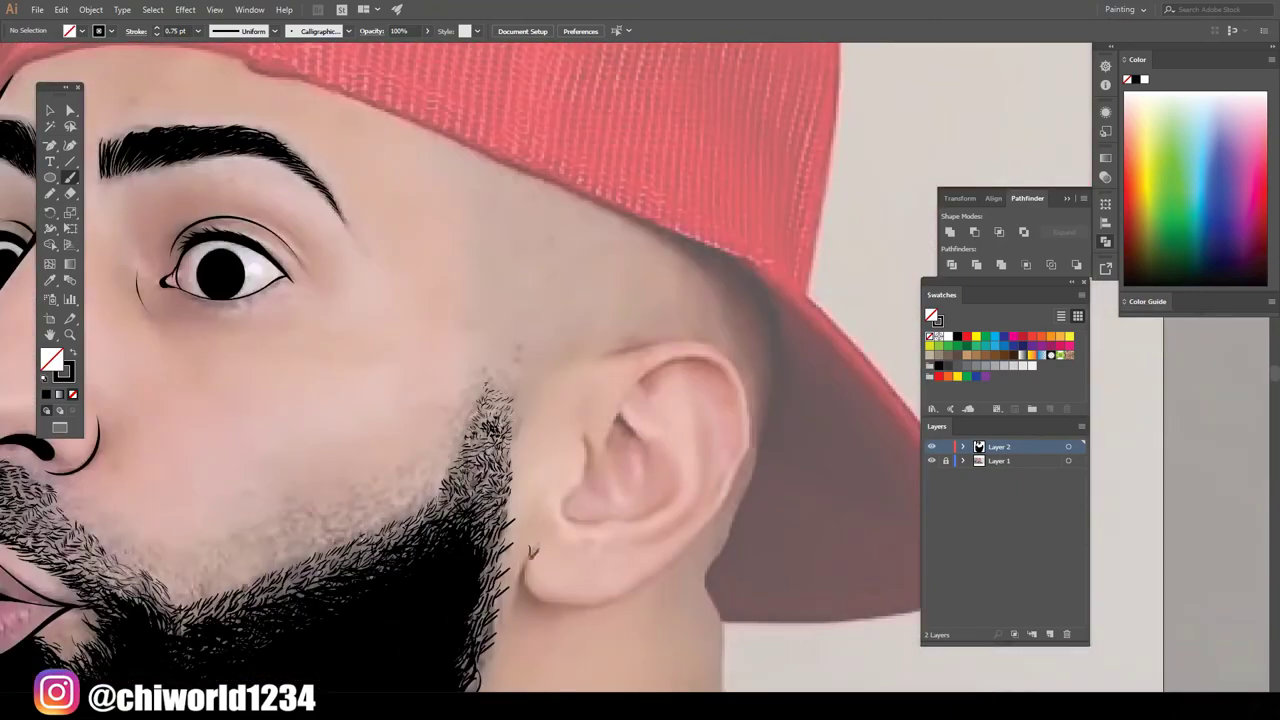
{"action": "left_click_drag", "start_coordinate": [532, 552], "coordinate": [590, 370]}
{"action": "left_click_drag", "start_coordinate": [612, 446], "coordinate": [706, 500]}
{"action": "mouse_move", "coordinate": [590, 436]}
{"action": "left_mouse_down"}
{"action": "mouse_move", "coordinate": [666, 505]}
{"action": "mouse_move", "coordinate": [636, 428]}
{"action": "left_mouse_up"}
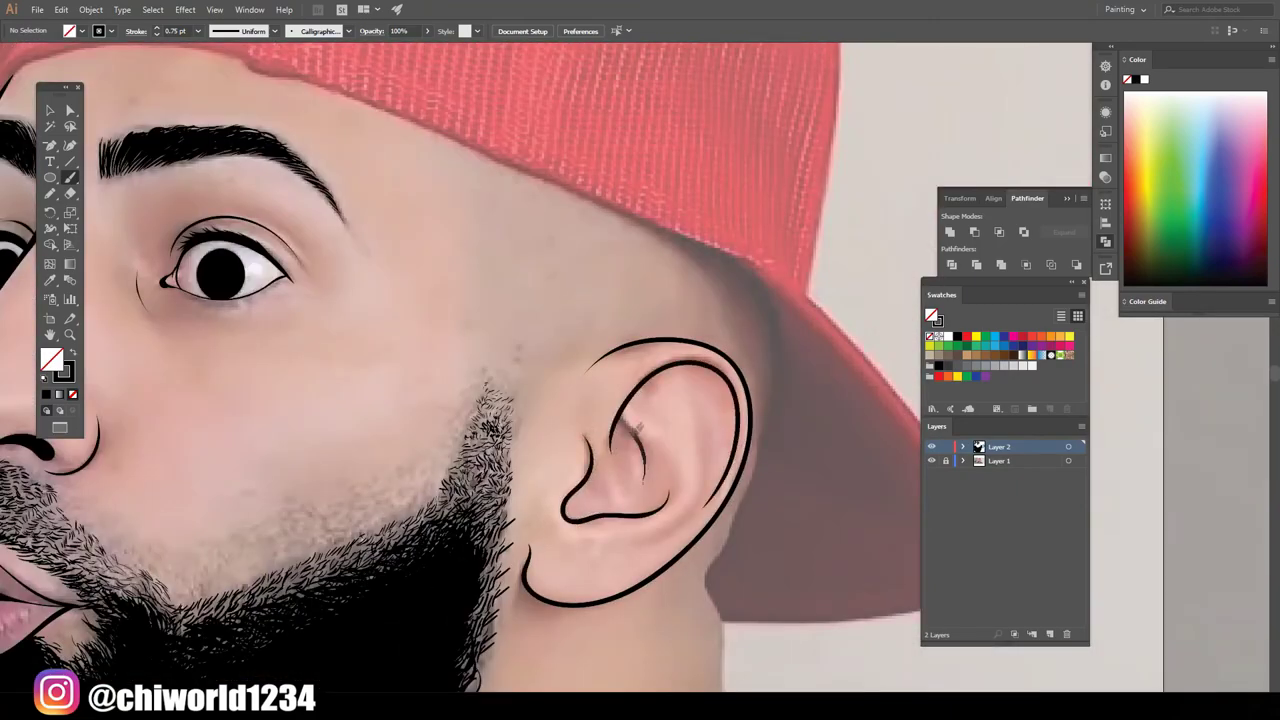
{"action": "left_click_drag", "start_coordinate": [630, 545], "coordinate": [697, 372]}
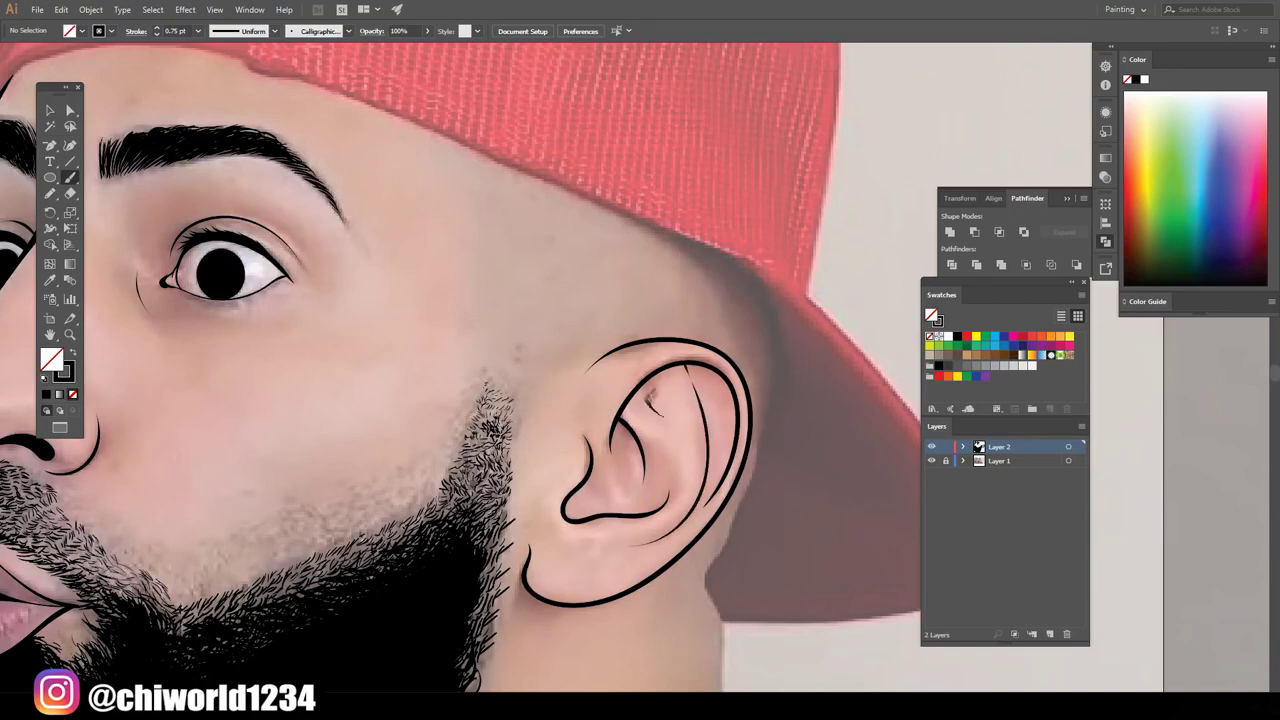
Draw the front neck line below the beard
{"action": "scroll", "coordinate": [390, 604], "scroll_direction": "down", "scroll_amount": 5}
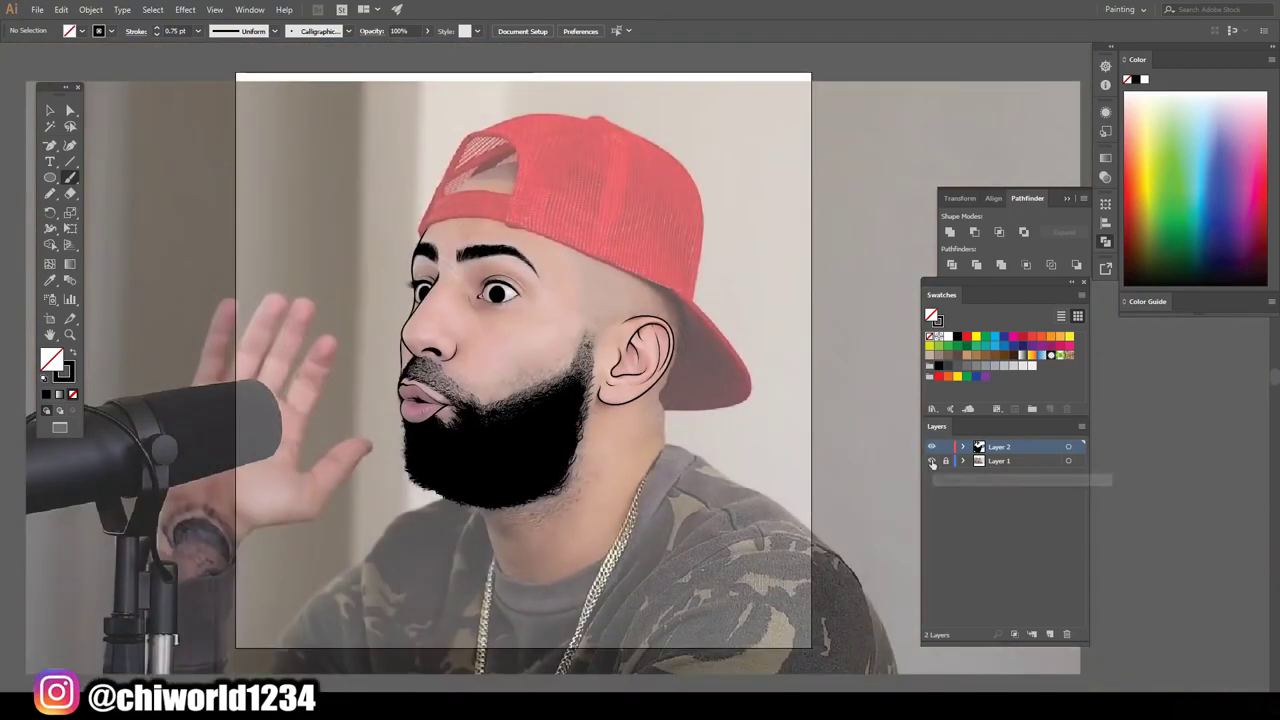
{"action": "scroll", "coordinate": [390, 604], "scroll_direction": "up", "scroll_amount": 5}
{"action": "scroll", "coordinate": [390, 604], "scroll_direction": "down", "scroll_amount": 5}
{"action": "left_click_drag", "start_coordinate": [384, 600], "coordinate": [333, 490]}
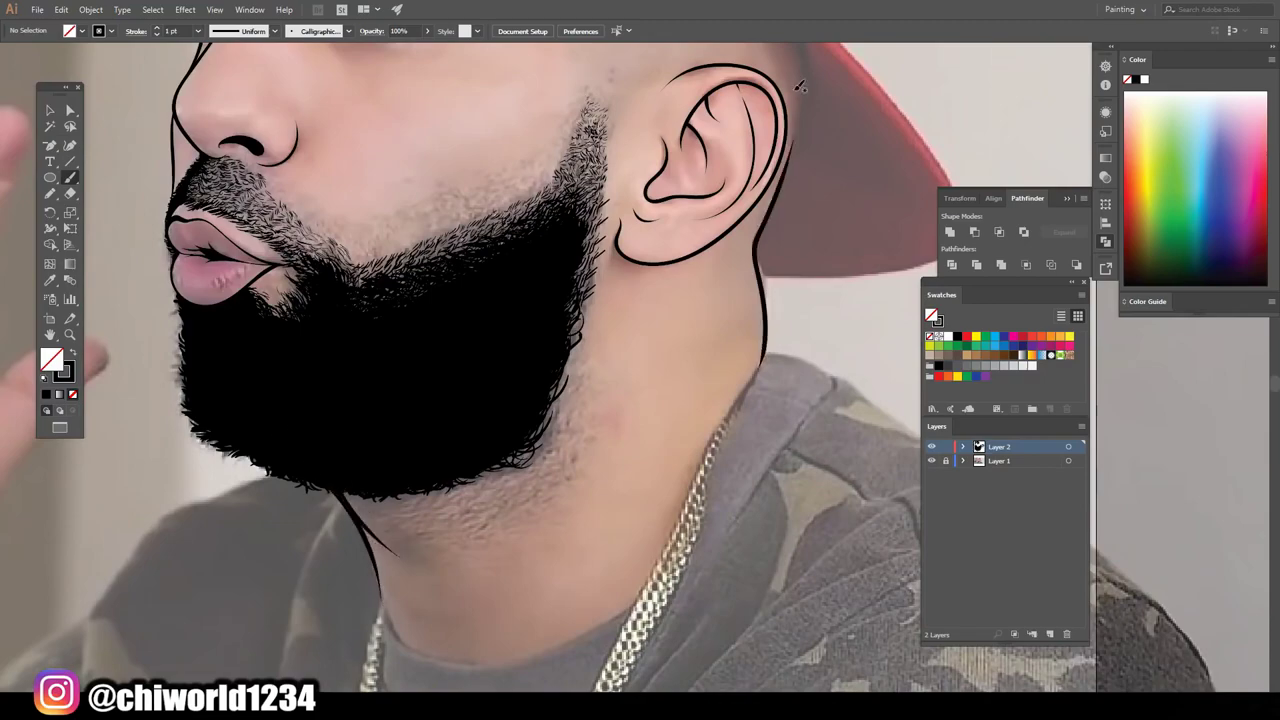
Outline the back of the neck from below the ear up behind it
{"action": "scroll", "coordinate": [851, 217], "scroll_direction": "up", "scroll_amount": 5}
{"action": "left_click_drag", "start_coordinate": [575, 636], "coordinate": [588, 157]}
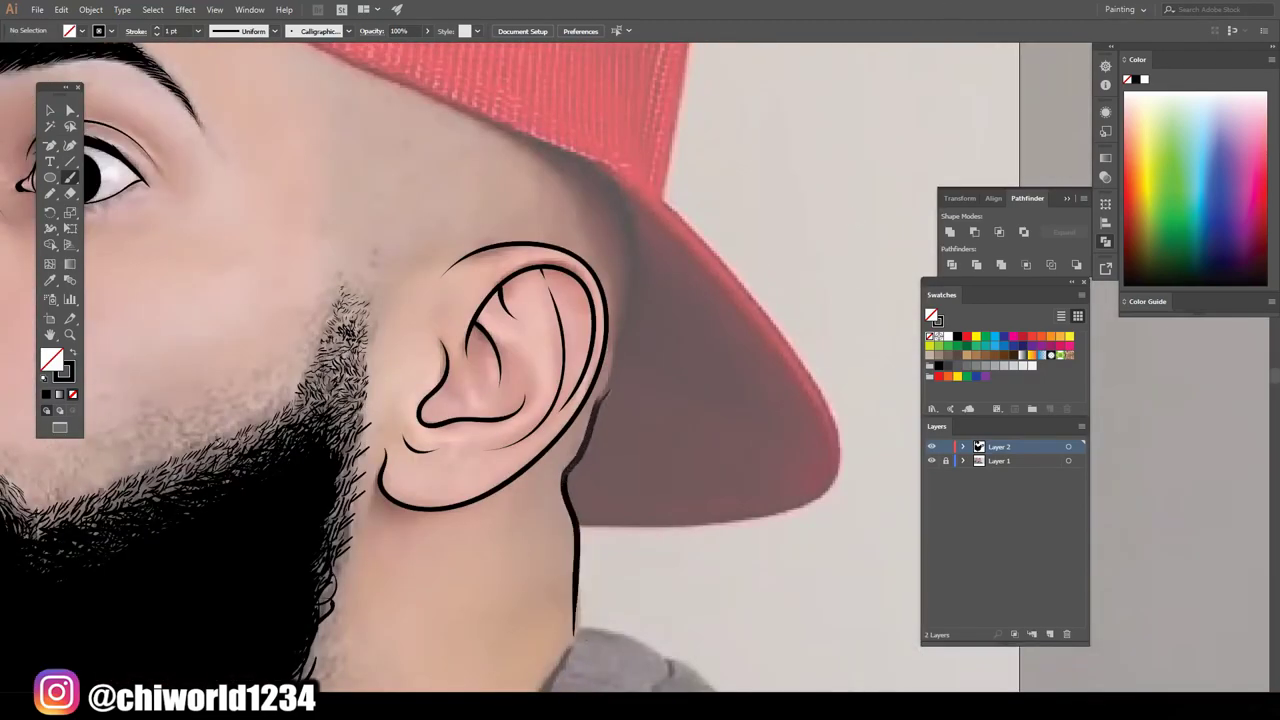
{"action": "mouse_move", "coordinate": [587, 430]}
{"action": "left_mouse_down"}
{"action": "mouse_move", "coordinate": [618, 345]}
{"action": "mouse_move", "coordinate": [588, 156]}
{"action": "left_mouse_up"}
Trace the cap's lower edge toward the brim and its left side and top
{"action": "scroll", "coordinate": [518, 214], "scroll_direction": "up", "scroll_amount": 5}
{"action": "mouse_move", "coordinate": [180, 285]}
{"action": "left_mouse_down"}
{"action": "mouse_move", "coordinate": [384, 262]}
{"action": "mouse_move", "coordinate": [780, 448]}
{"action": "mouse_move", "coordinate": [808, 478]}
{"action": "left_mouse_up"}
{"action": "scroll", "coordinate": [682, 414], "scroll_direction": "up", "scroll_amount": 3}
{"action": "mouse_move", "coordinate": [174, 460]}
{"action": "left_mouse_down"}
{"action": "mouse_move", "coordinate": [230, 300]}
{"action": "mouse_move", "coordinate": [470, 158]}
{"action": "mouse_move", "coordinate": [558, 168]}
{"action": "mouse_move", "coordinate": [698, 222]}
{"action": "mouse_move", "coordinate": [806, 560]}
{"action": "mouse_move", "coordinate": [792, 576]}
{"action": "left_mouse_up"}
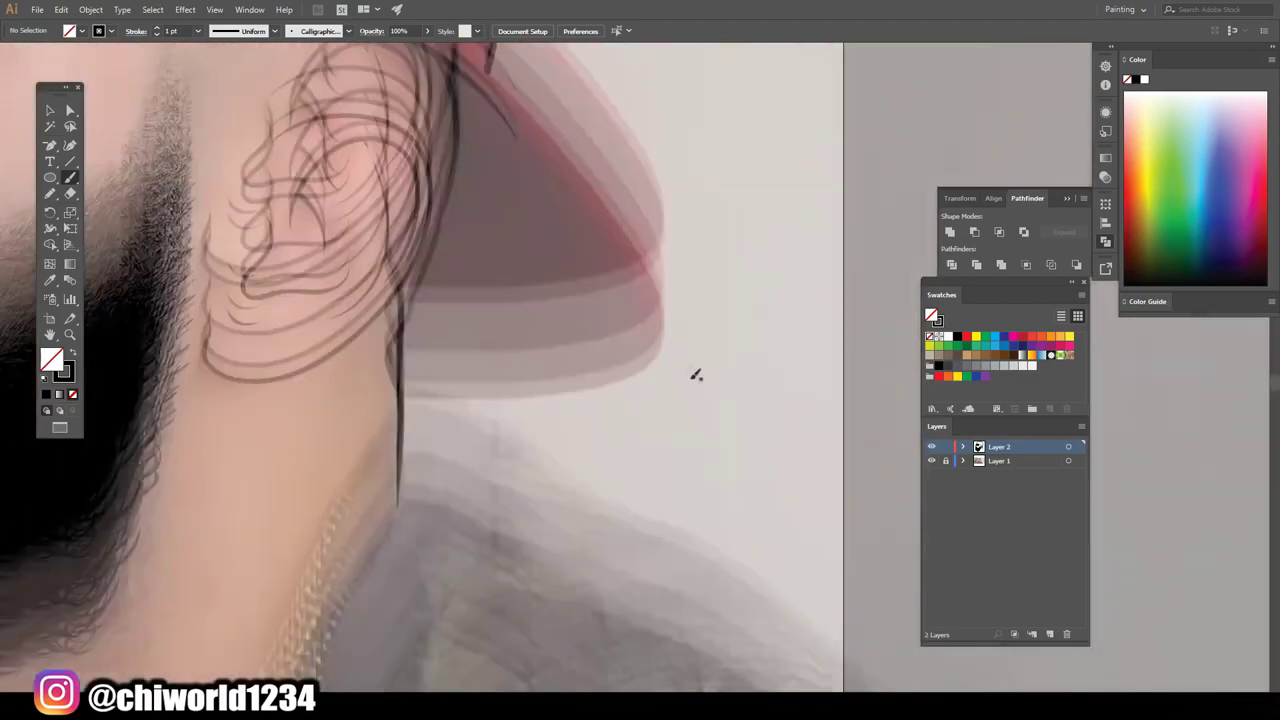
Outline the brim's outer and inner edges and the rear opening with its band, then hide the photo
{"action": "mouse_move", "coordinate": [398, 594]}
{"action": "left_mouse_down"}
{"action": "mouse_move", "coordinate": [570, 590]}
{"action": "mouse_move", "coordinate": [556, 318]}
{"action": "mouse_move", "coordinate": [466, 245]}
{"action": "left_mouse_up"}
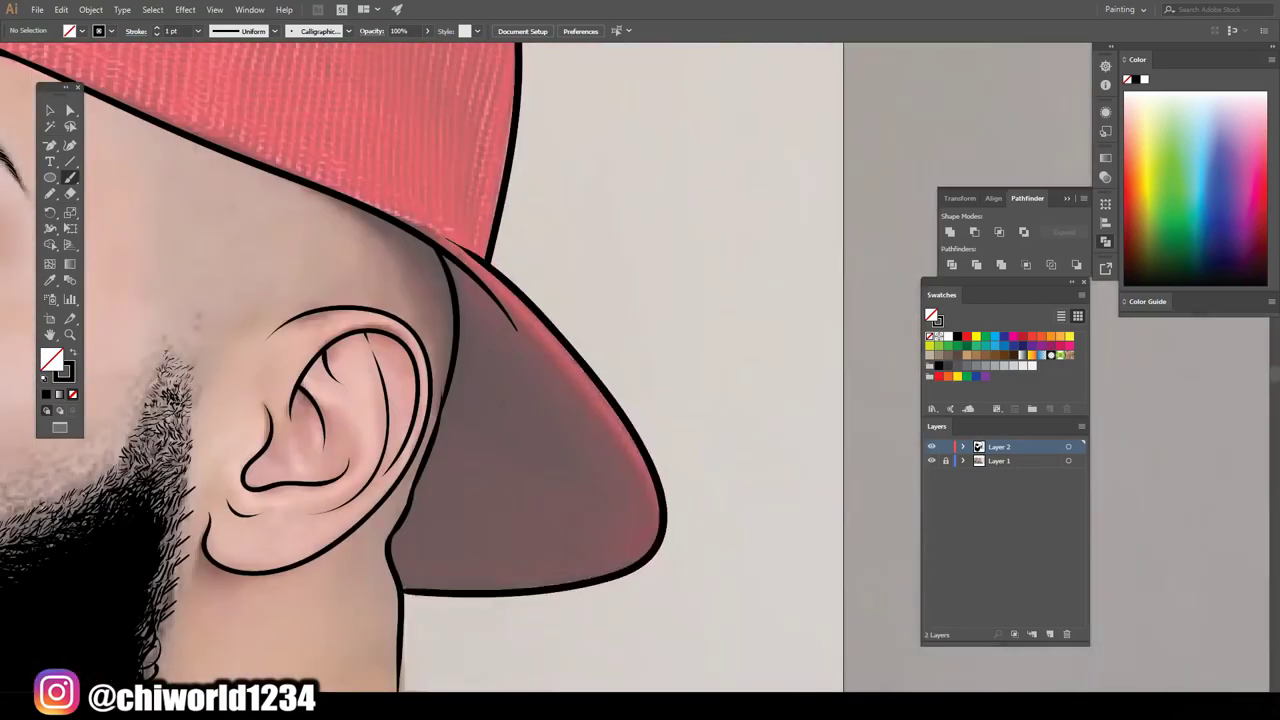
{"action": "mouse_move", "coordinate": [640, 565]}
{"action": "left_mouse_down"}
{"action": "mouse_move", "coordinate": [480, 290]}
{"action": "mouse_move", "coordinate": [442, 250]}
{"action": "left_mouse_up"}
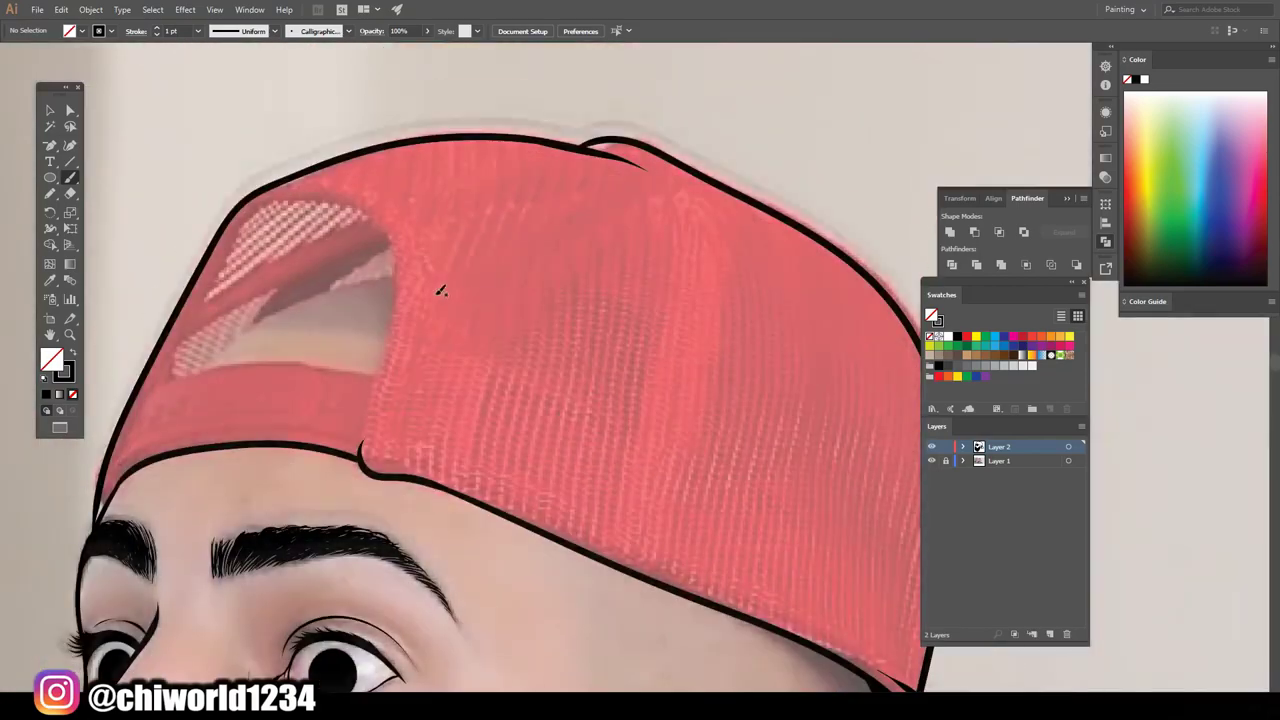
{"action": "mouse_move", "coordinate": [118, 474]}
{"action": "left_mouse_down"}
{"action": "mouse_move", "coordinate": [178, 338]}
{"action": "mouse_move", "coordinate": [372, 212]}
{"action": "mouse_move", "coordinate": [362, 452]}
{"action": "left_mouse_up"}
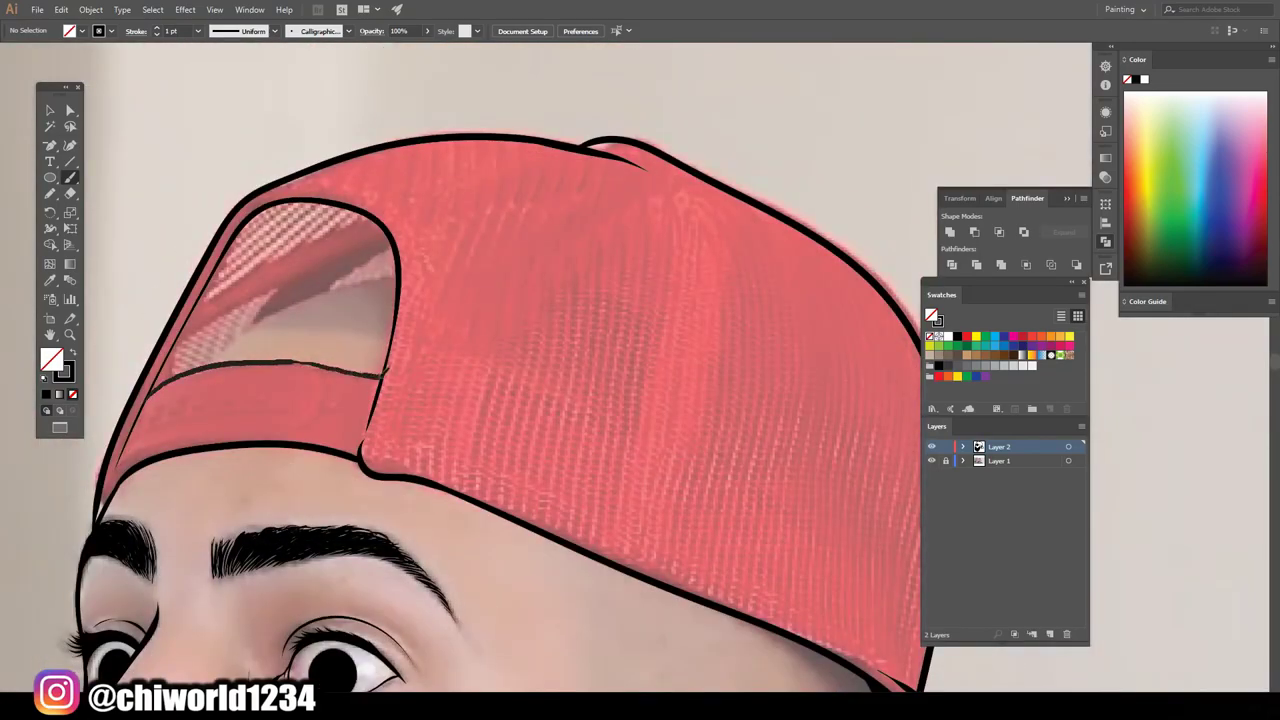
{"action": "mouse_move", "coordinate": [150, 388]}
{"action": "left_mouse_down"}
{"action": "mouse_move", "coordinate": [378, 378]}
{"action": "mouse_move", "coordinate": [390, 226]}
{"action": "left_mouse_up"}
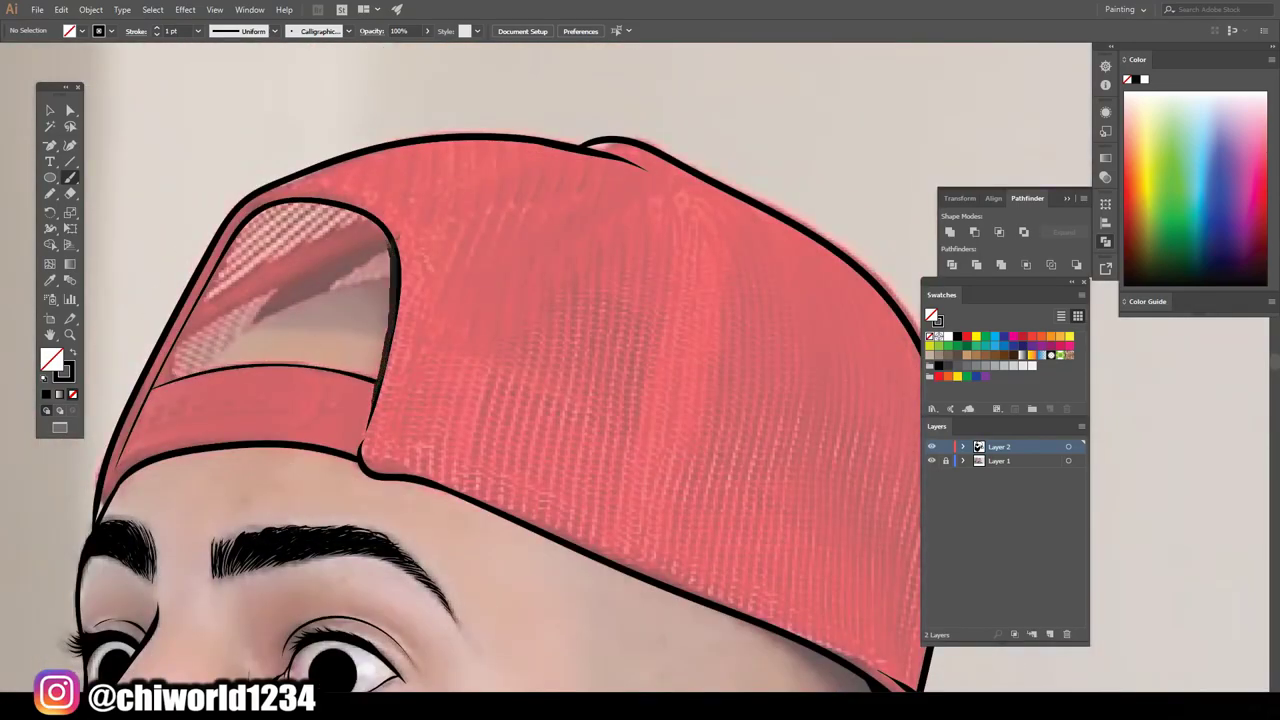
{"action": "left_click_drag", "start_coordinate": [136, 428], "coordinate": [330, 197]}
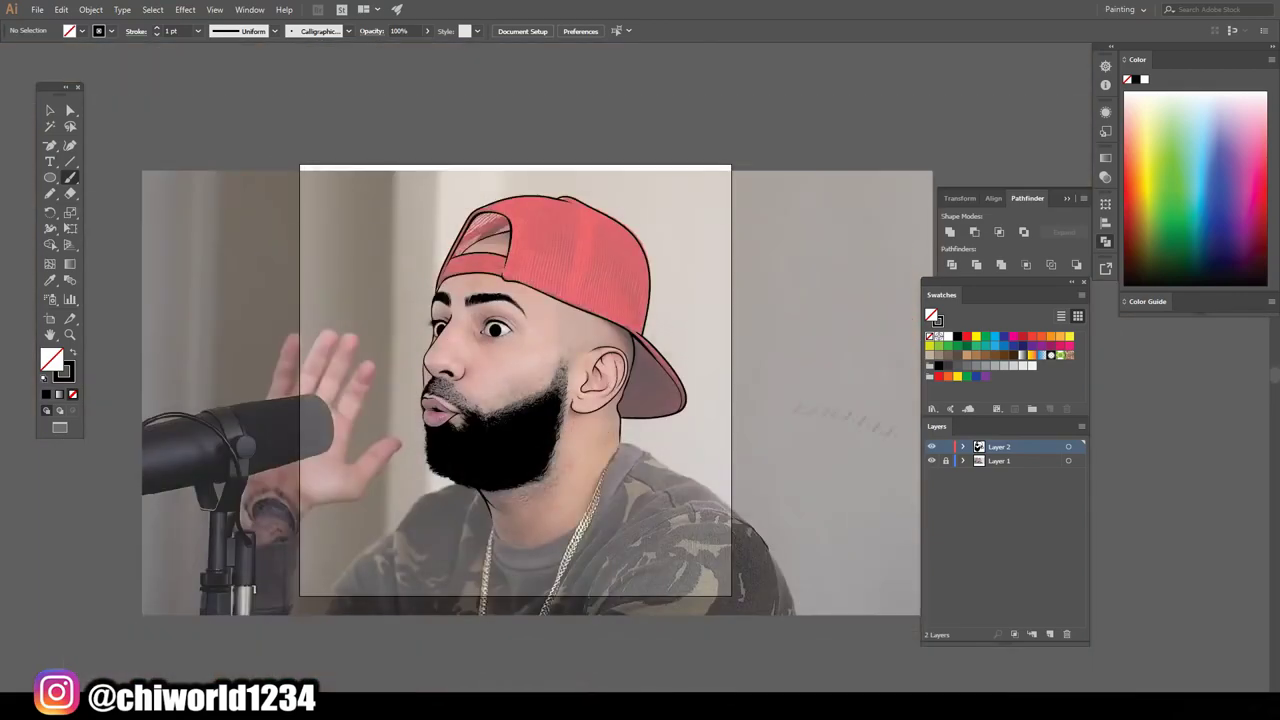
{"action": "left_click", "coordinate": [931, 461]}
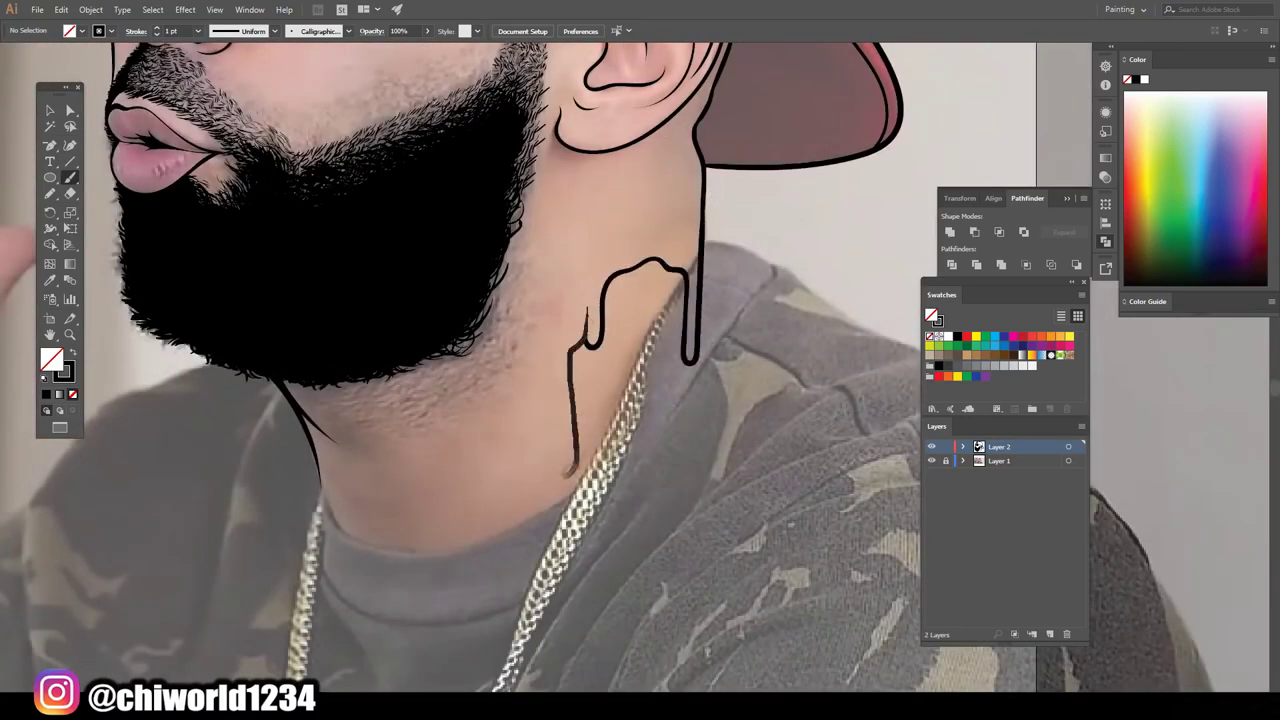
Paint wavy drip strokes down the neck below the beard, undoing one stray stroke
{"action": "left_click_drag", "start_coordinate": [575, 445], "coordinate": [252, 387]}
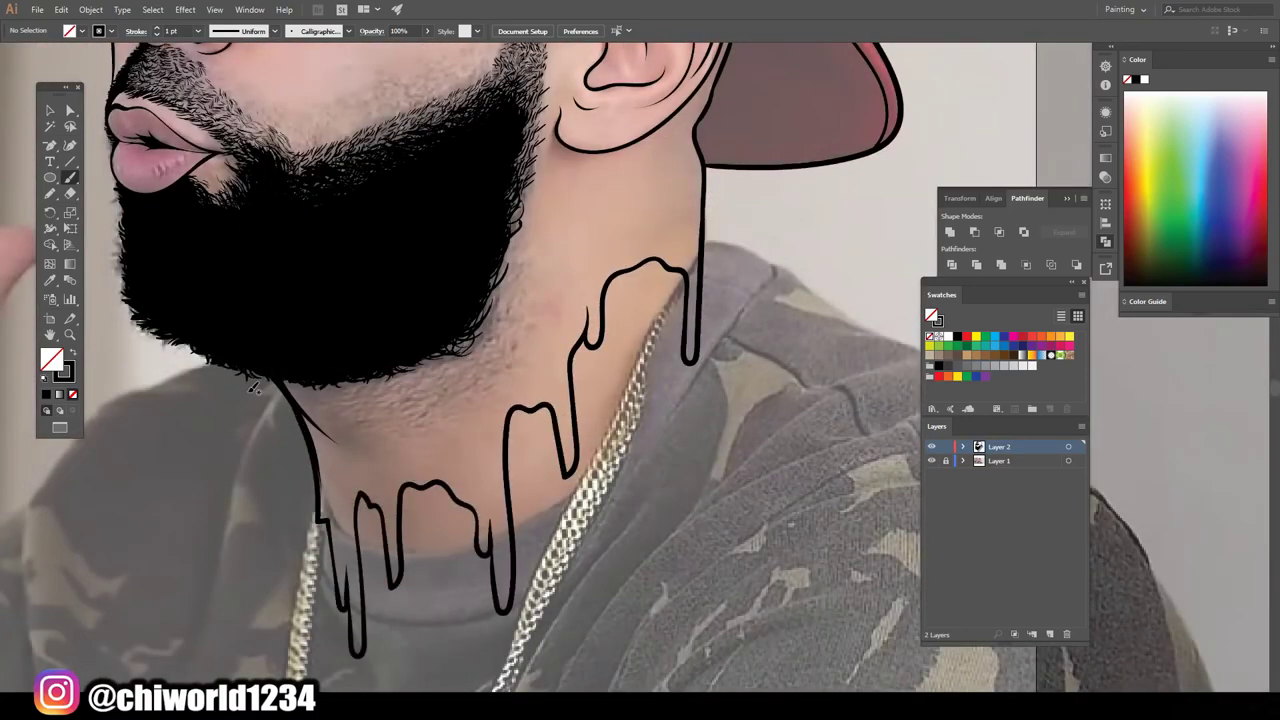
{"action": "key", "text": "ctrl+z"}
{"action": "left_click_drag", "start_coordinate": [700, 268], "coordinate": [606, 520]}
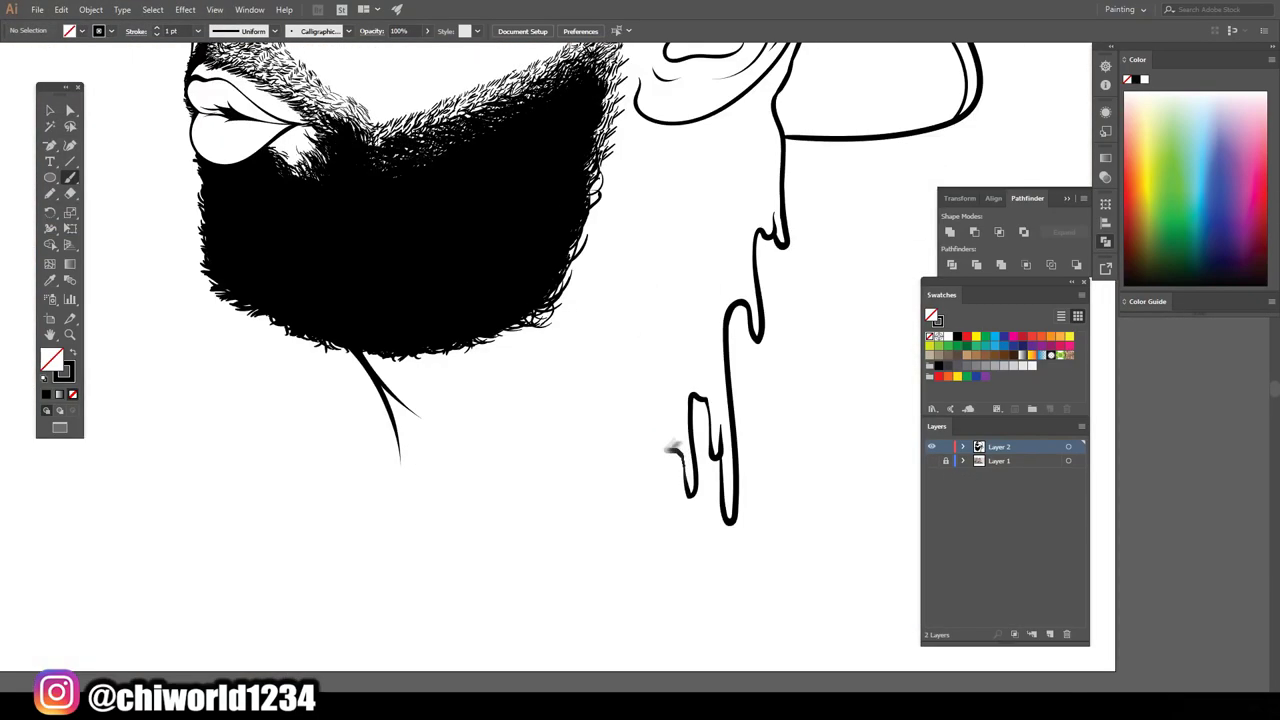
{"action": "mouse_move", "coordinate": [672, 450]}
{"action": "left_mouse_down"}
{"action": "mouse_move", "coordinate": [578, 488]}
{"action": "mouse_move", "coordinate": [556, 540]}
{"action": "mouse_move", "coordinate": [518, 495]}
{"action": "mouse_move", "coordinate": [430, 568]}
{"action": "mouse_move", "coordinate": [377, 356]}
{"action": "left_mouse_up"}
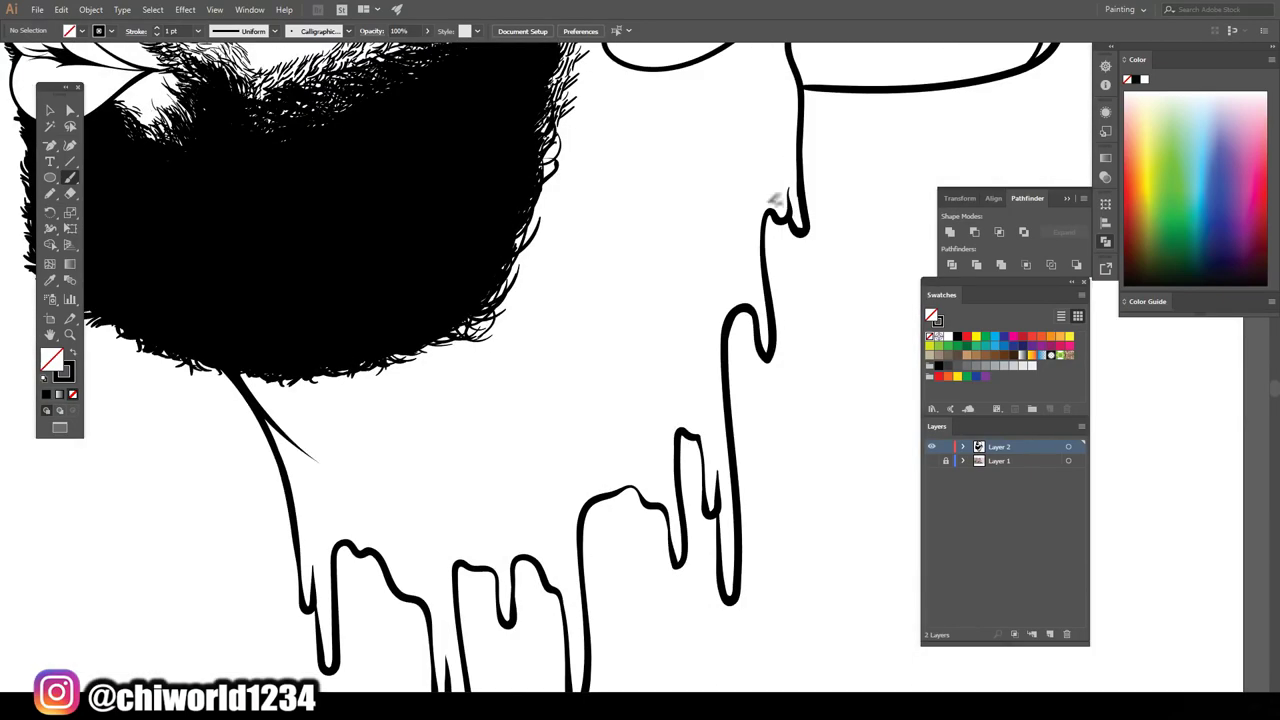
{"action": "left_click_drag", "start_coordinate": [645, 340], "coordinate": [515, 565]}
Add more drip strokes lower on the neck and check them against the whole artboard
{"action": "key", "text": "ctrl+0"}
{"action": "scroll", "coordinate": [657, 376], "scroll_direction": "up", "scroll_amount": 5}
{"action": "mouse_move", "coordinate": [320, 595]}
{"action": "left_mouse_down"}
{"action": "mouse_move", "coordinate": [386, 478]}
{"action": "mouse_move", "coordinate": [416, 520]}
{"action": "left_mouse_up"}
{"action": "mouse_move", "coordinate": [405, 470]}
{"action": "left_mouse_down"}
{"action": "mouse_move", "coordinate": [478, 525]}
{"action": "mouse_move", "coordinate": [522, 515]}
{"action": "left_mouse_up"}
{"action": "key", "text": "ctrl+0"}
{"action": "scroll", "coordinate": [625, 571], "scroll_direction": "up", "scroll_amount": 5}
{"action": "scroll", "coordinate": [592, 578], "scroll_direction": "down", "scroll_amount": 1}
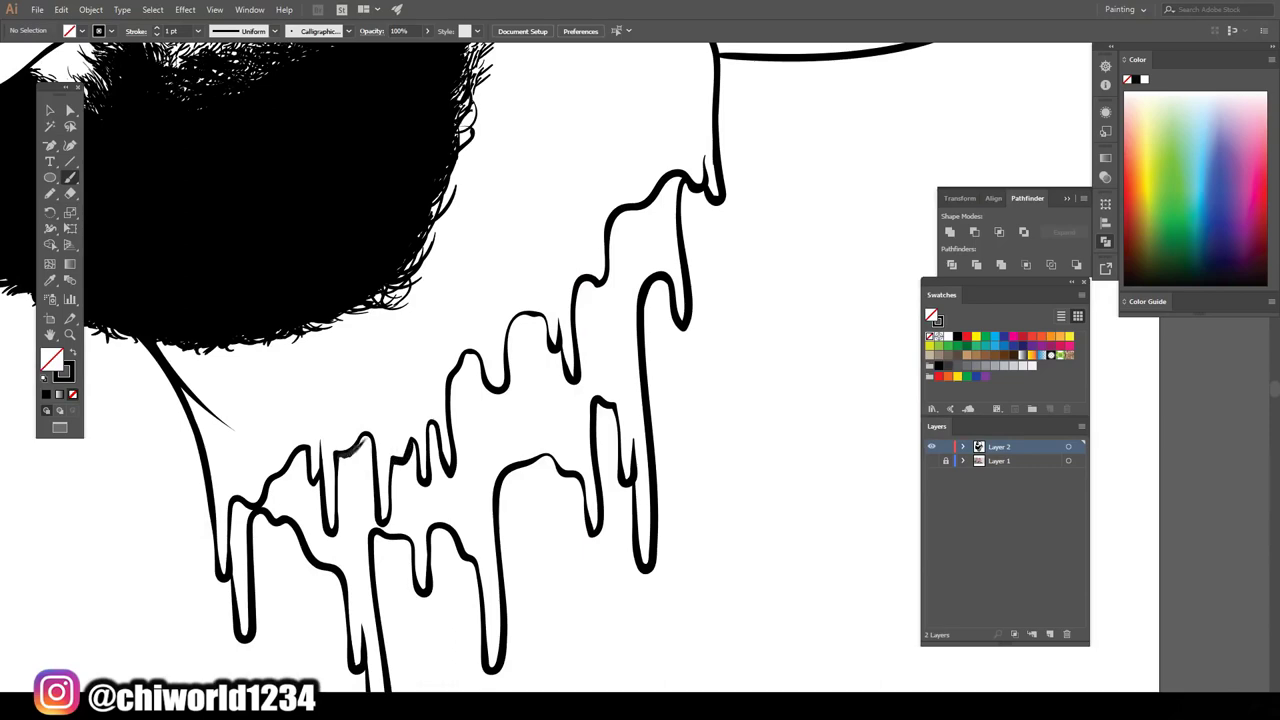
{"action": "key", "text": "ctrl+0"}
{"action": "key", "text": "ctrl+minus"}
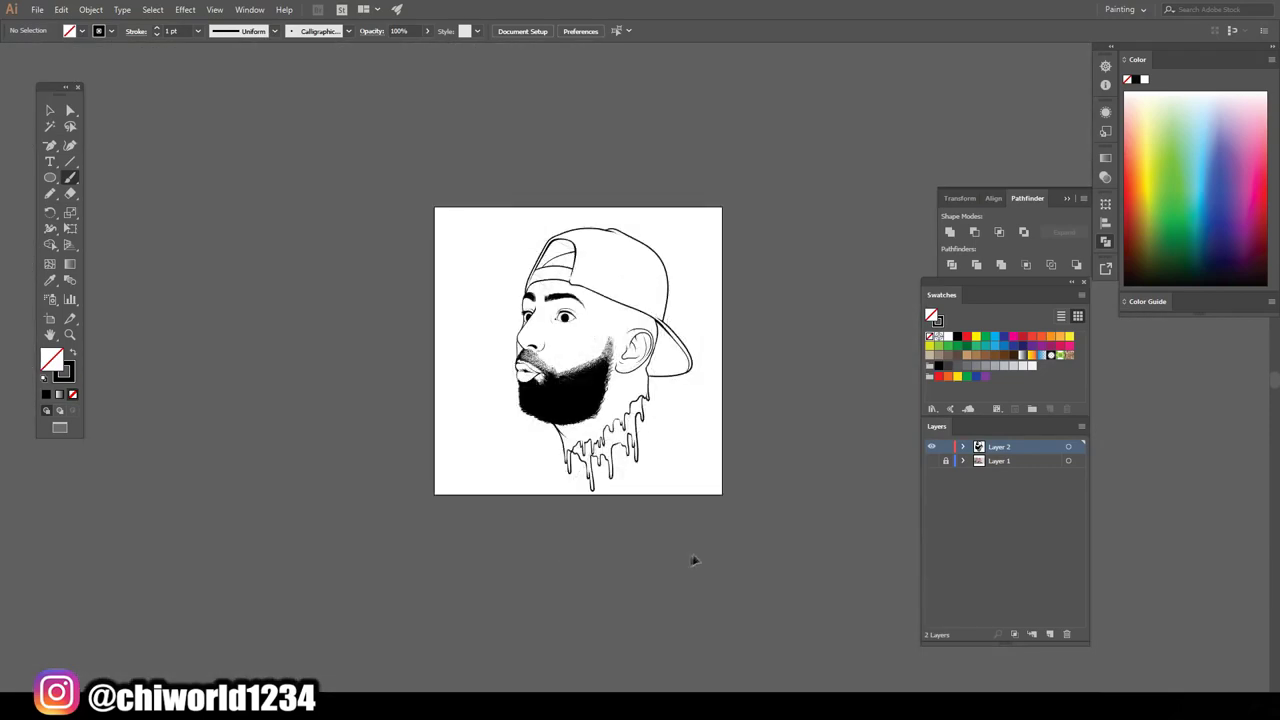
Select all the line art and duplicate its layer as Layer 2 copy
{"action": "key", "text": "ctrl+plus"}
{"action": "key", "text": "ctrl+plus"}
{"action": "key", "text": "v"}
{"action": "key", "text": "ctrl+a"}
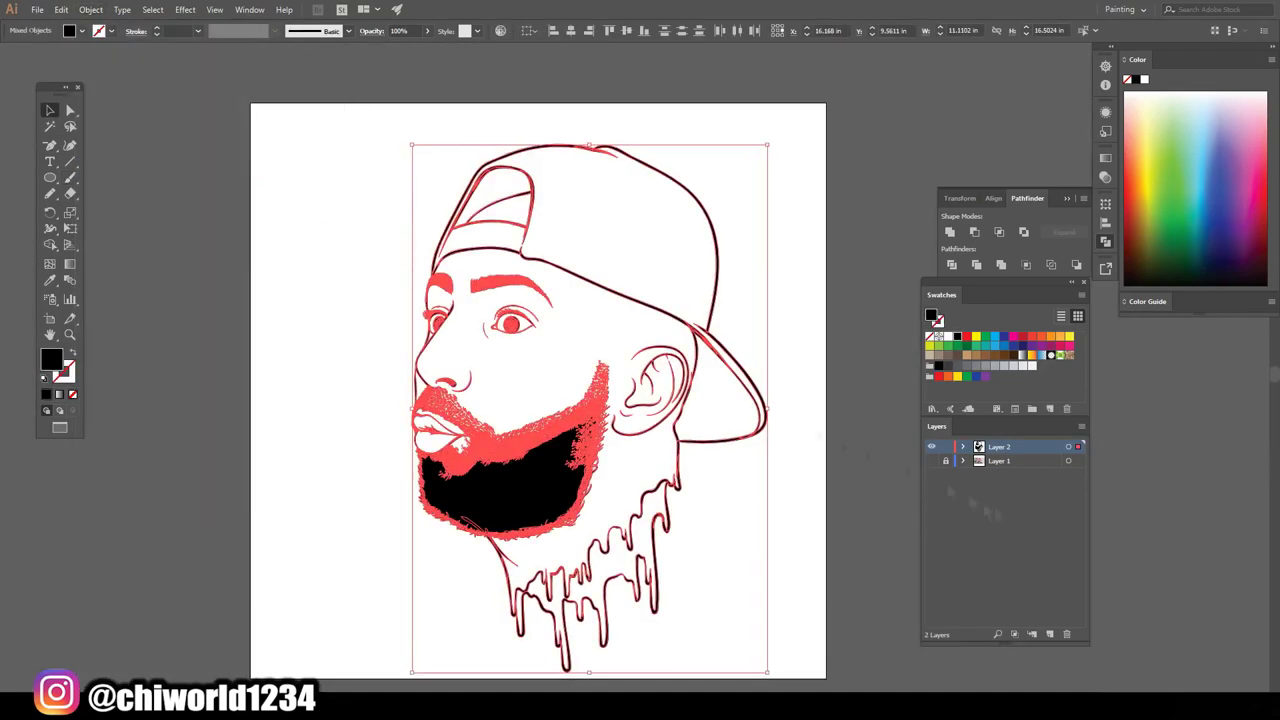
{"action": "left_click", "coordinate": [1024, 266]}
{"action": "left_click", "coordinate": [874, 340]}
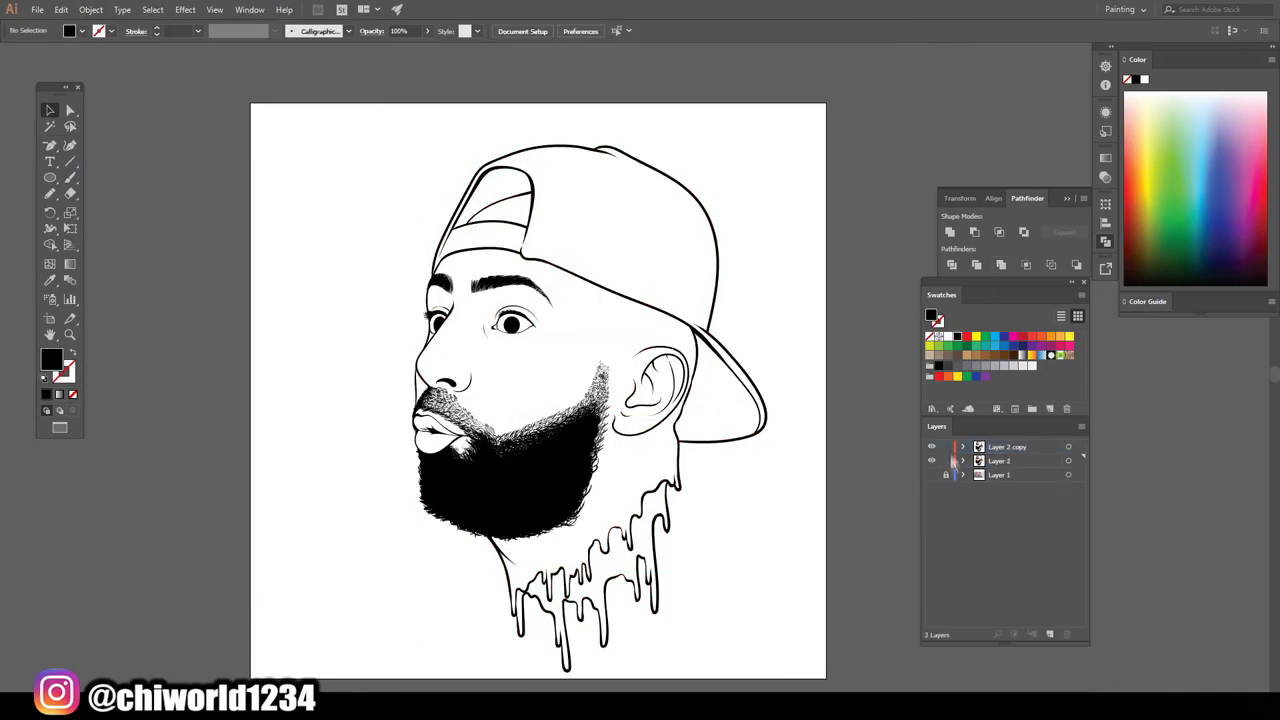
Draw a peach-filled rectangle covering the portrait
{"action": "left_click", "coordinate": [50, 177]}
{"action": "left_click", "coordinate": [110, 177]}
{"action": "double_click", "coordinate": [50, 358]}
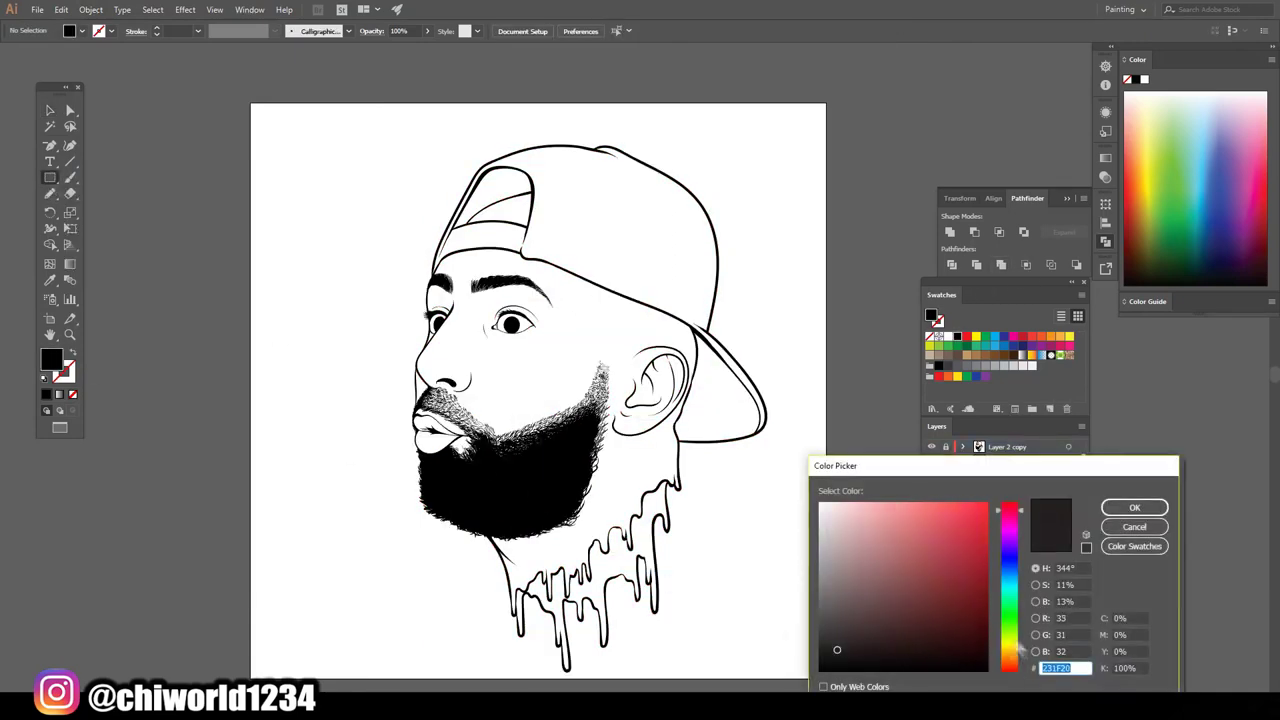
{"action": "left_click", "coordinate": [1134, 507]}
{"action": "left_click_drag", "start_coordinate": [383, 112], "coordinate": [853, 680]}
Select the rectangle with the line art and isolate the selected group for filling
{"action": "key", "text": "v"}
{"action": "key", "text": "ctrl+a"}
{"action": "right_click", "coordinate": [893, 270]}
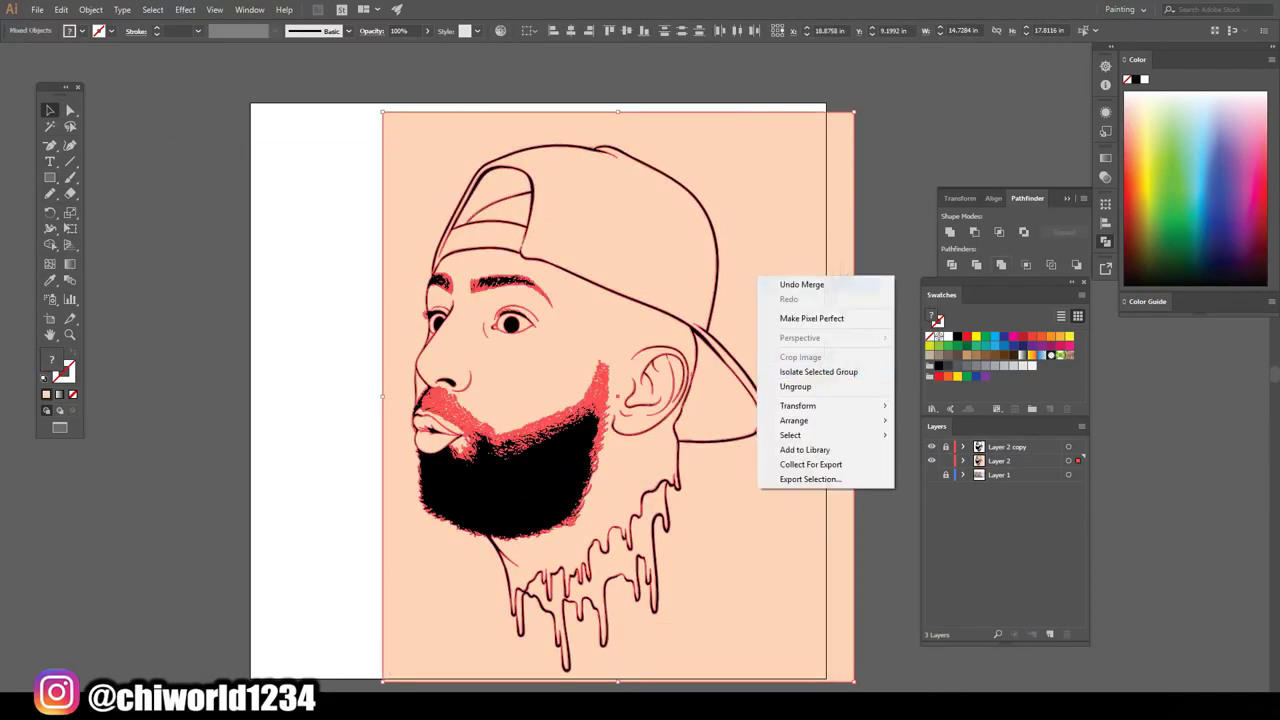
{"action": "left_click", "coordinate": [955, 389]}
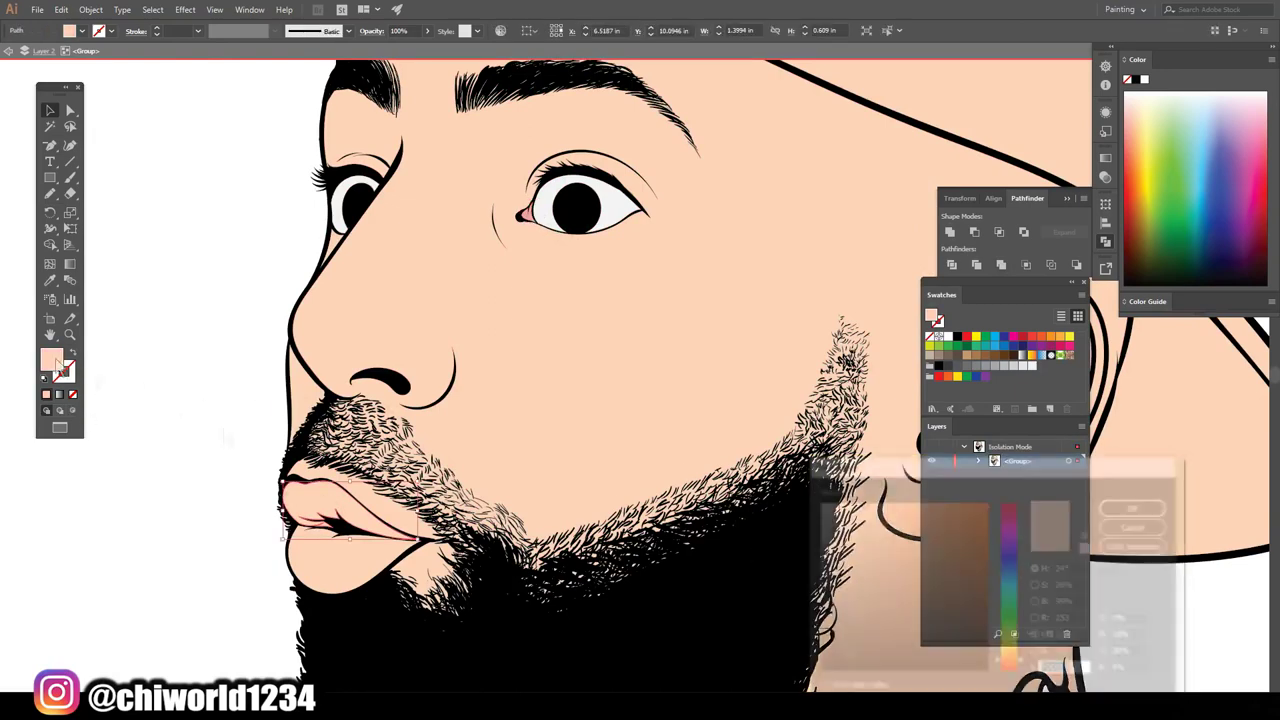
Set the lips to a darker, more saturated pink
{"action": "left_click_drag", "start_coordinate": [897, 521], "coordinate": [893, 550]}
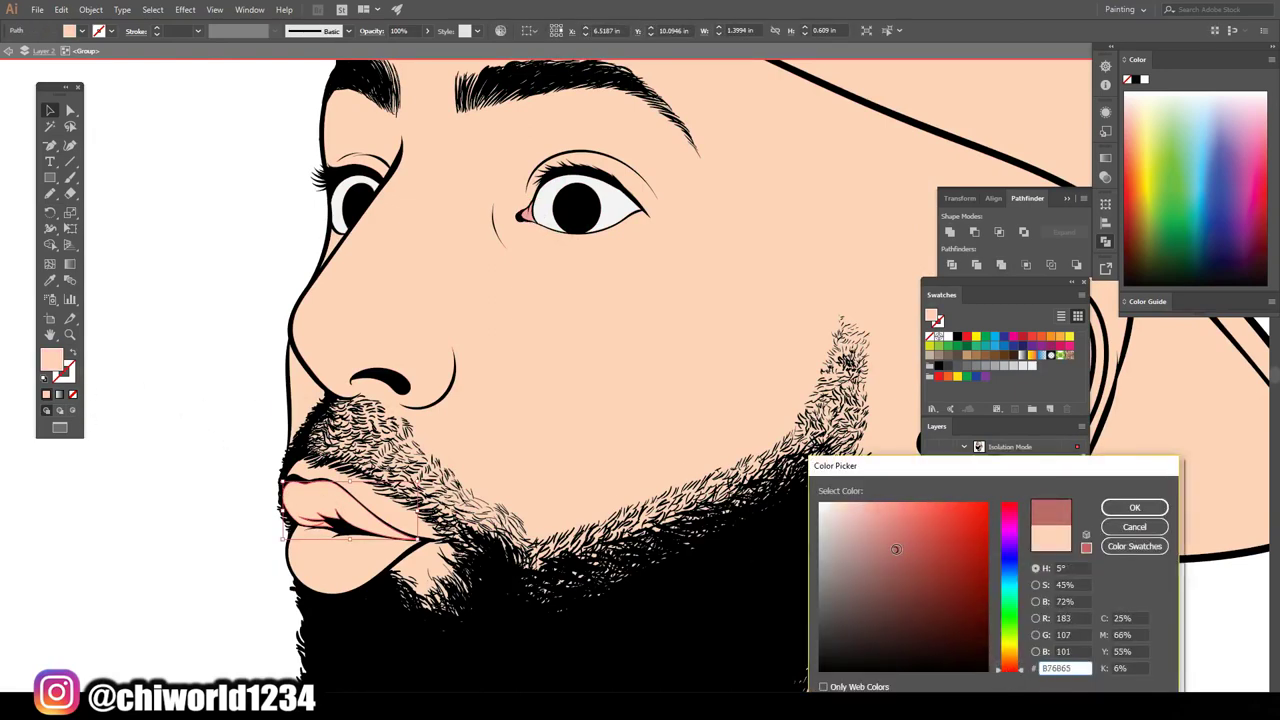
{"action": "left_click", "coordinate": [1134, 507]}
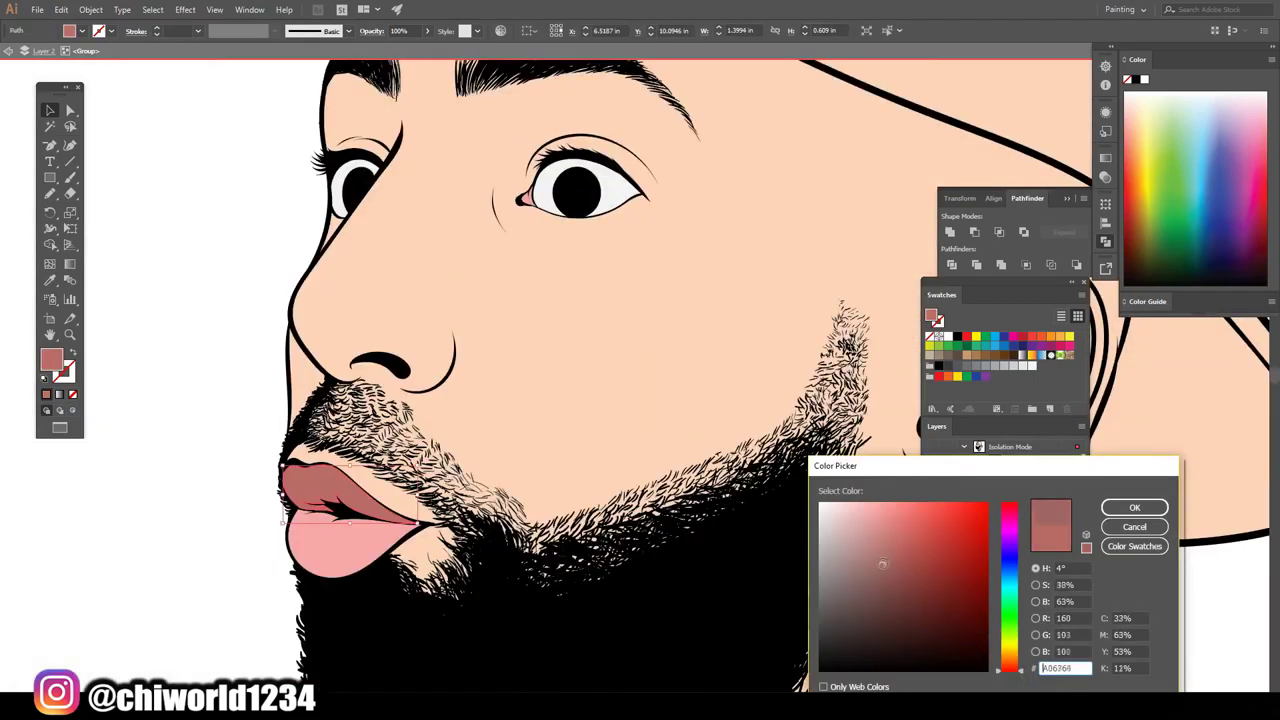
{"action": "left_click_drag", "start_coordinate": [884, 573], "coordinate": [905, 571]}
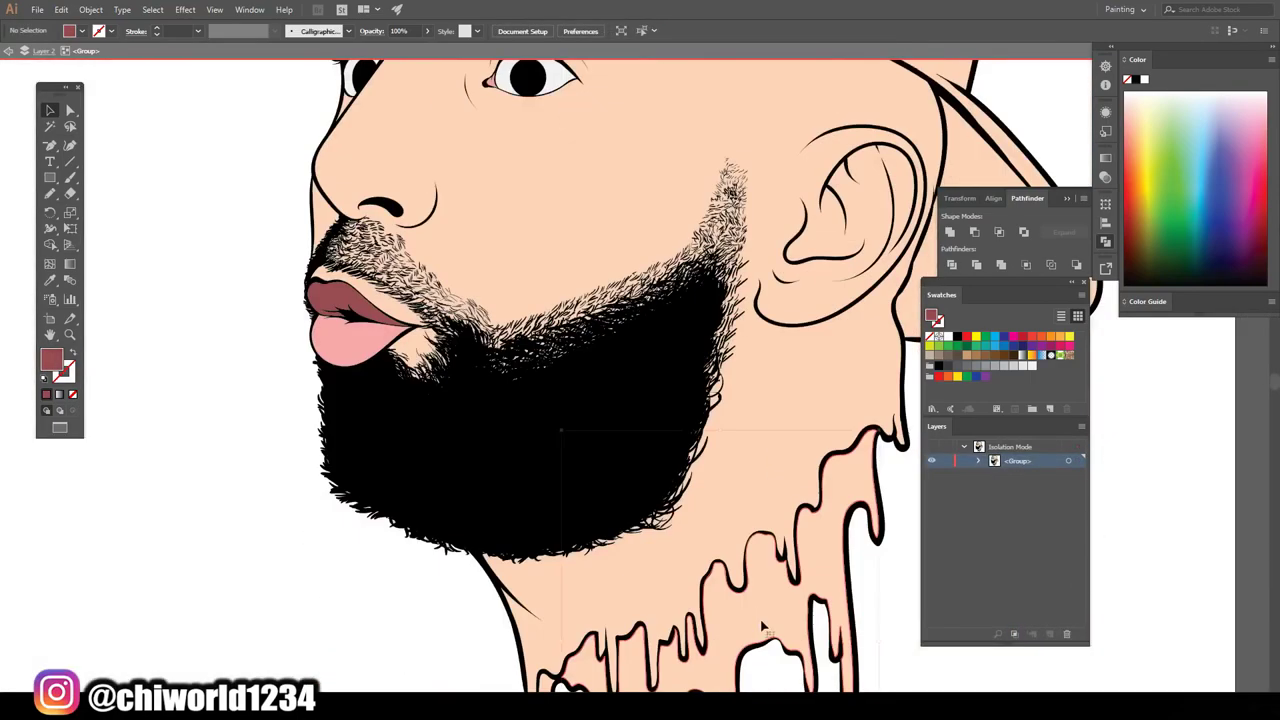
Fill the neck drips with dark chocolate brown and the cap underside with dark red 540E0E
{"action": "left_click_drag", "start_coordinate": [862, 503], "coordinate": [914, 620]}
{"action": "left_click_drag", "start_coordinate": [1009, 662], "coordinate": [1009, 665]}
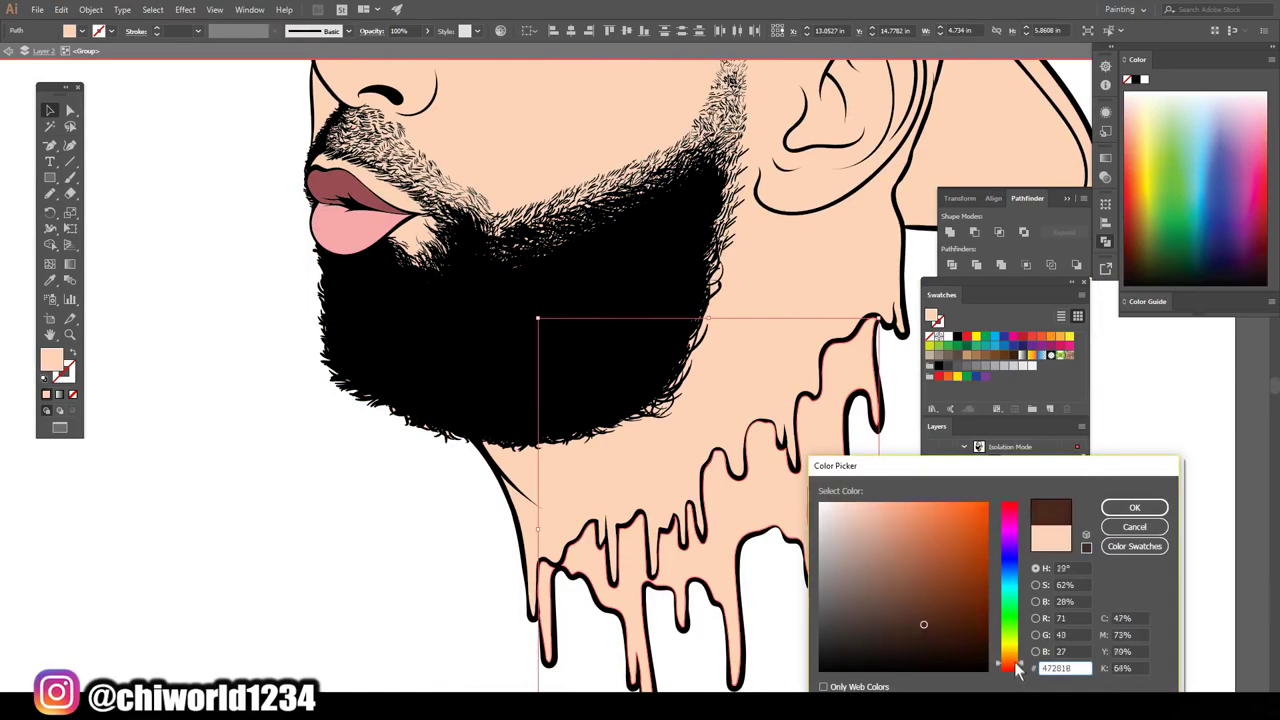
{"action": "left_click", "coordinate": [929, 607]}
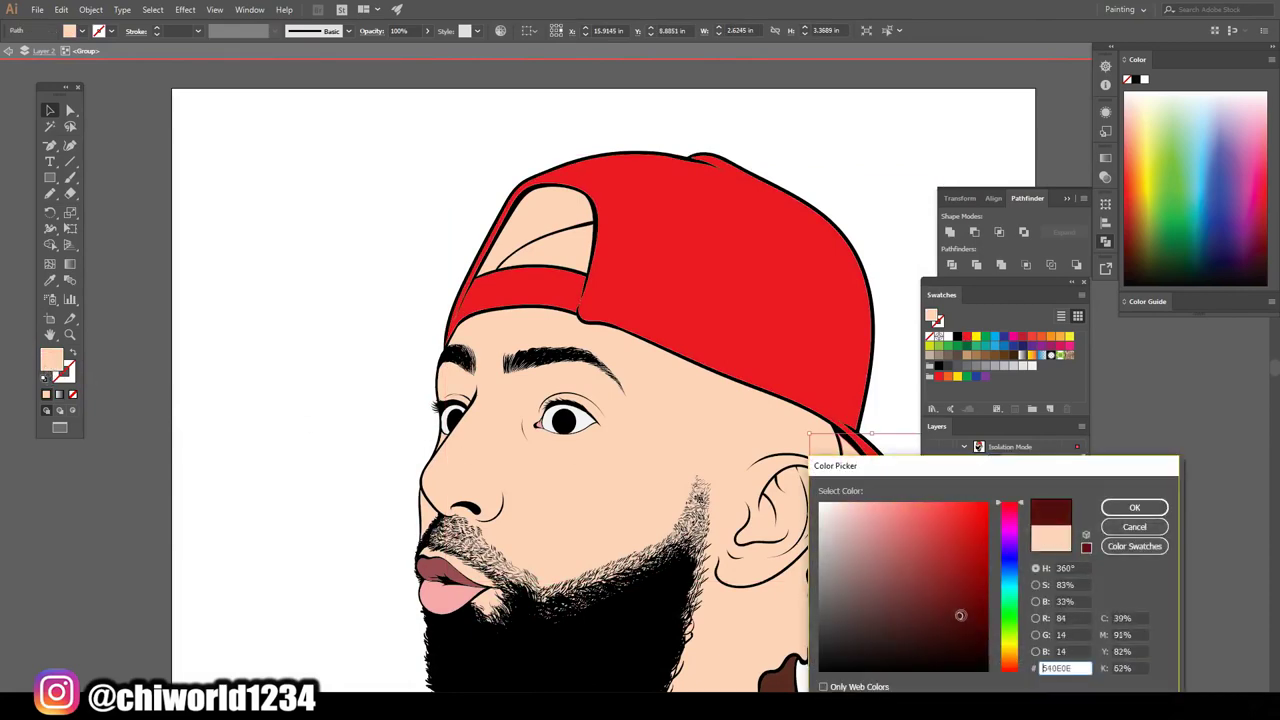
{"action": "left_click", "coordinate": [1135, 508]}
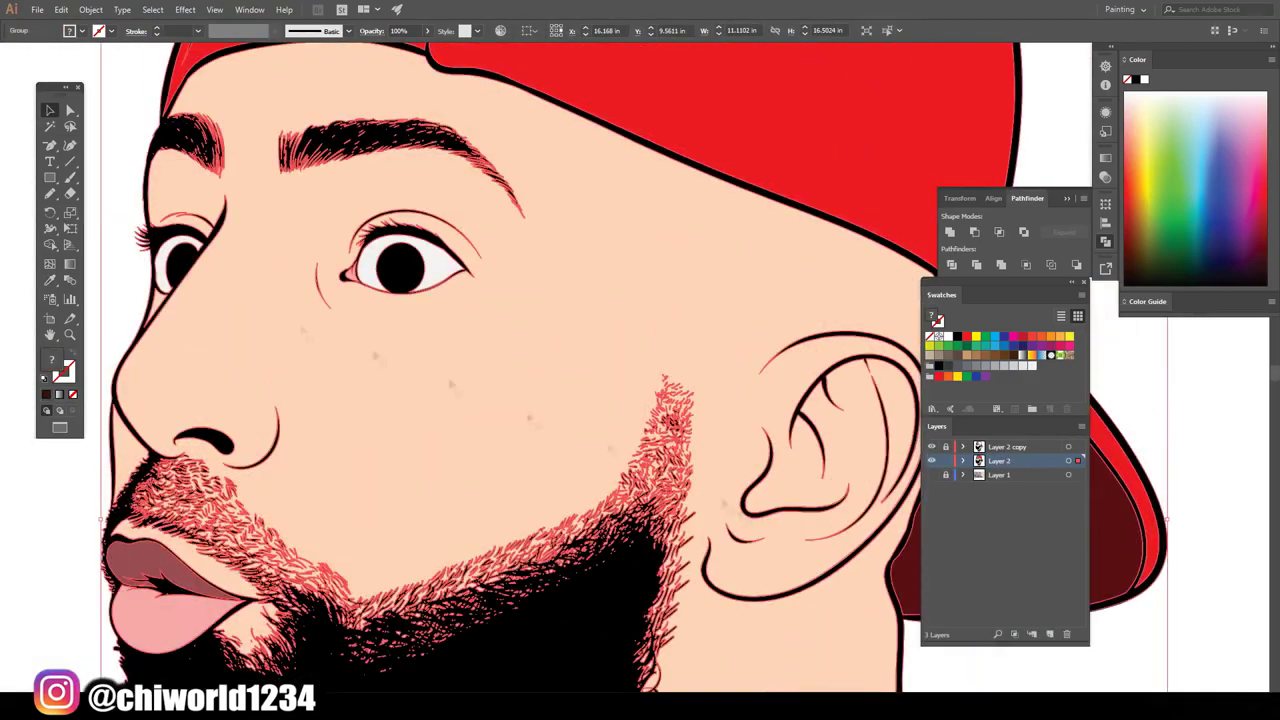
{"action": "left_click", "coordinate": [61, 9]}
{"action": "mouse_move", "coordinate": [92, 244]}
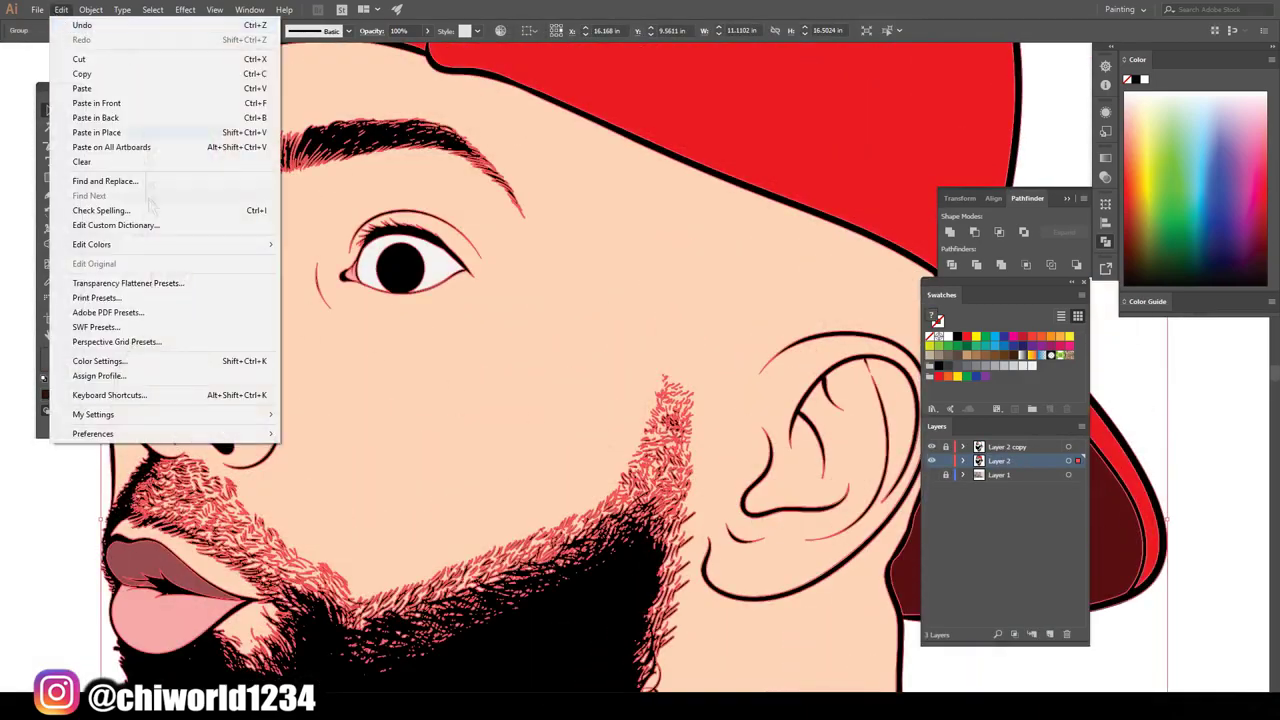
Recolor the artwork: slightly raise the skin saturation and darken the lip pink
{"action": "left_click", "coordinate": [470, 300]}
{"action": "left_click", "coordinate": [1122, 404]}
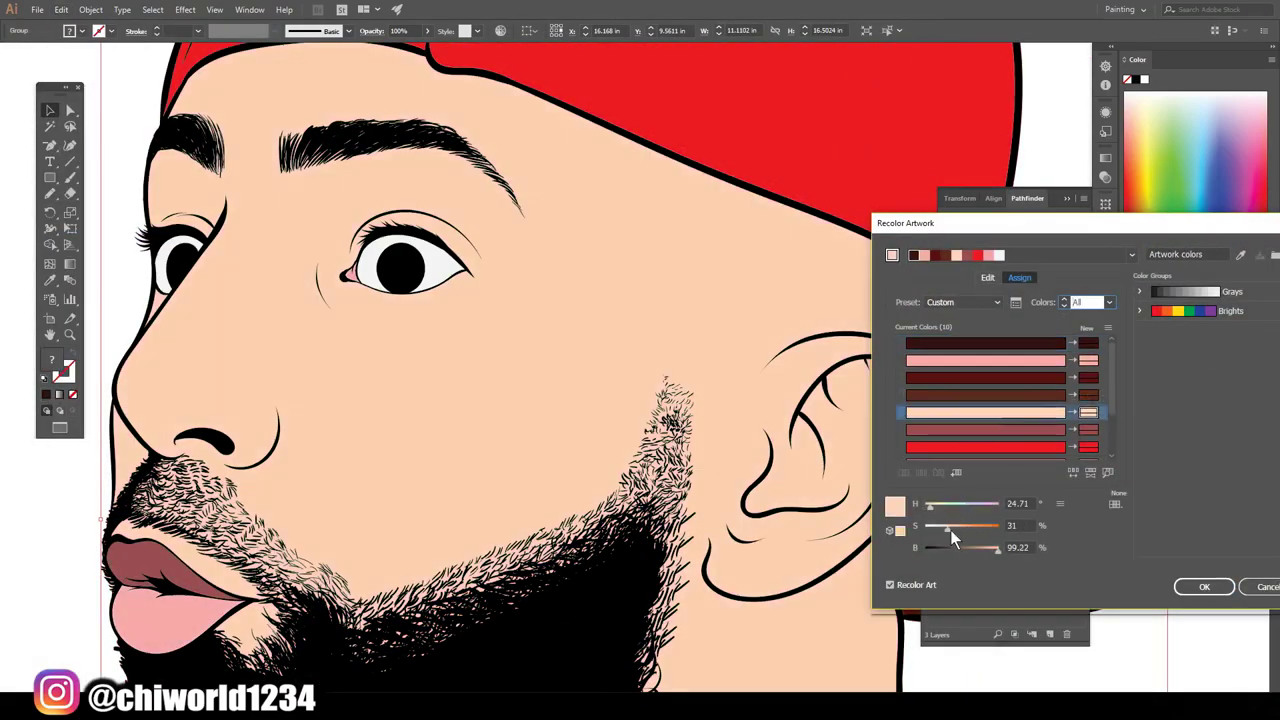
{"action": "left_click_drag", "start_coordinate": [947, 528], "coordinate": [988, 550]}
{"action": "left_click", "coordinate": [890, 426]}
{"action": "left_click", "coordinate": [985, 360]}
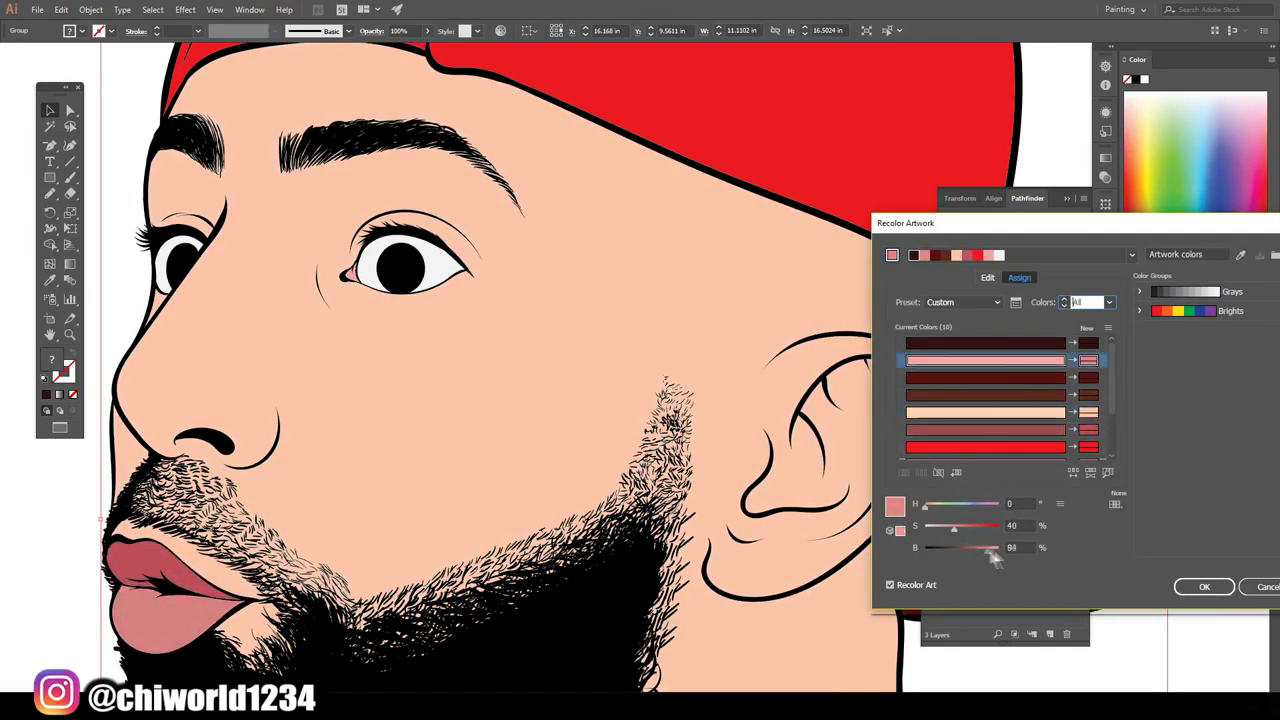
{"action": "left_click", "coordinate": [1204, 586]}
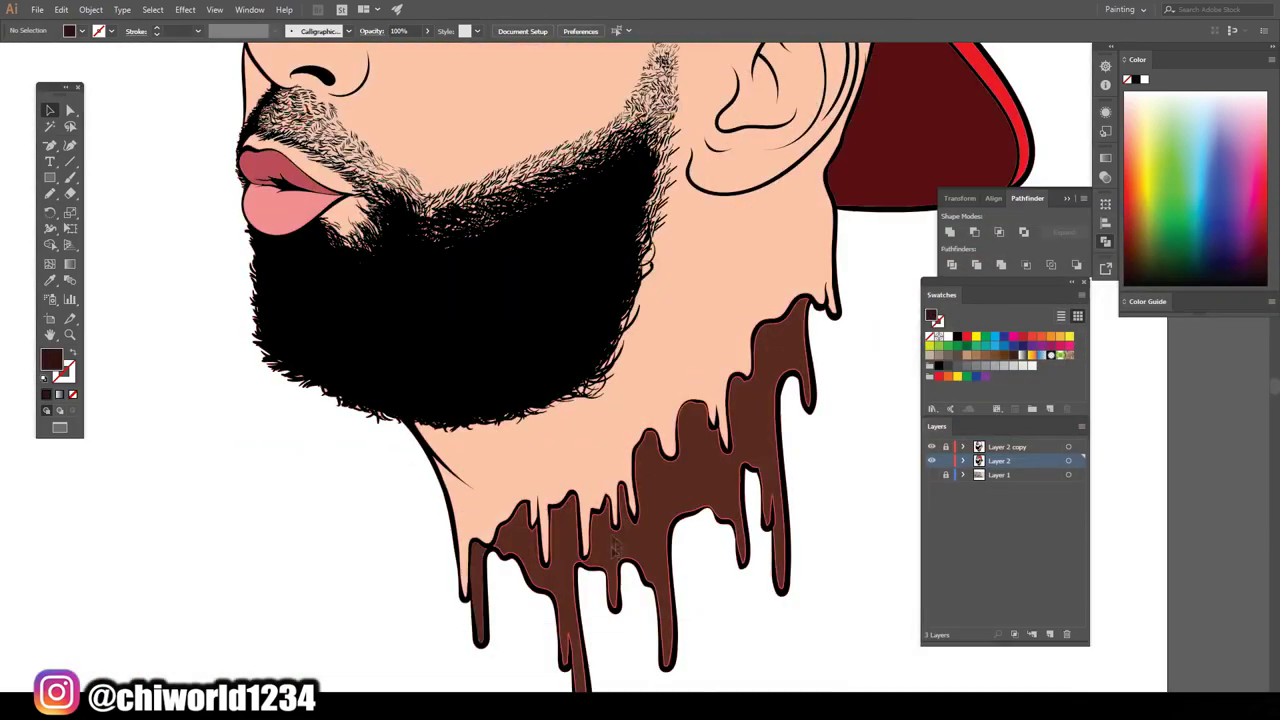
Change the neck drips' fill to a deeper chocolate brown
{"action": "double_click", "coordinate": [613, 541]}
{"action": "double_click", "coordinate": [50, 360]}
{"action": "left_click", "coordinate": [910, 609]}
{"action": "left_click", "coordinate": [892, 628]}
{"action": "key", "text": "Return"}
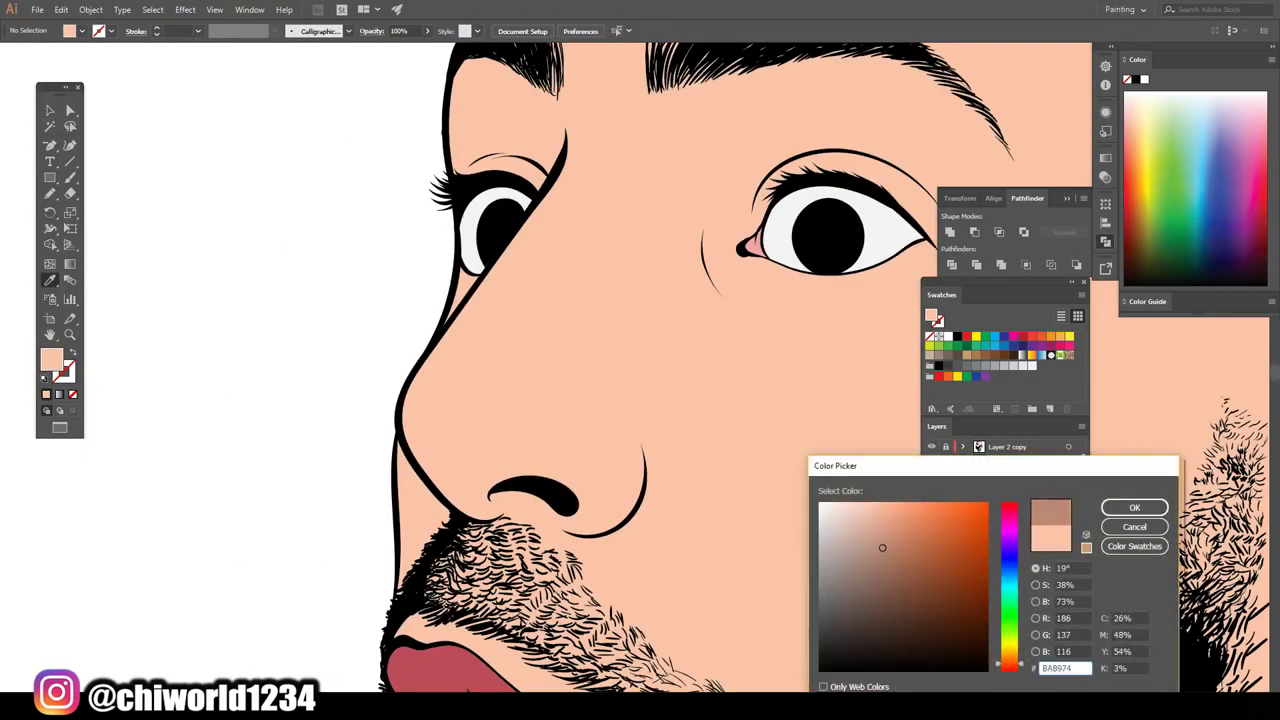
Set a tan fill and paint a freehand shadow shape around the eye
{"action": "key", "text": "Return"}
{"action": "key", "text": "shift+b"}
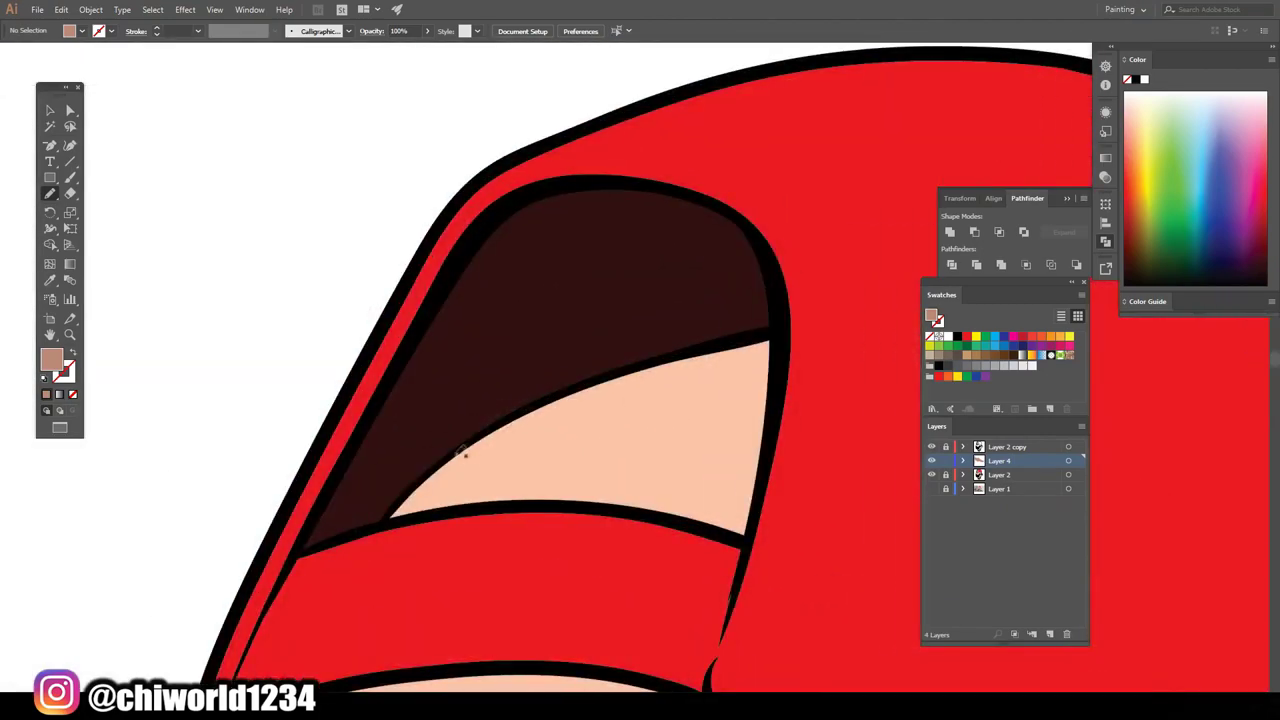
{"action": "left_click_drag", "start_coordinate": [463, 453], "coordinate": [463, 452]}
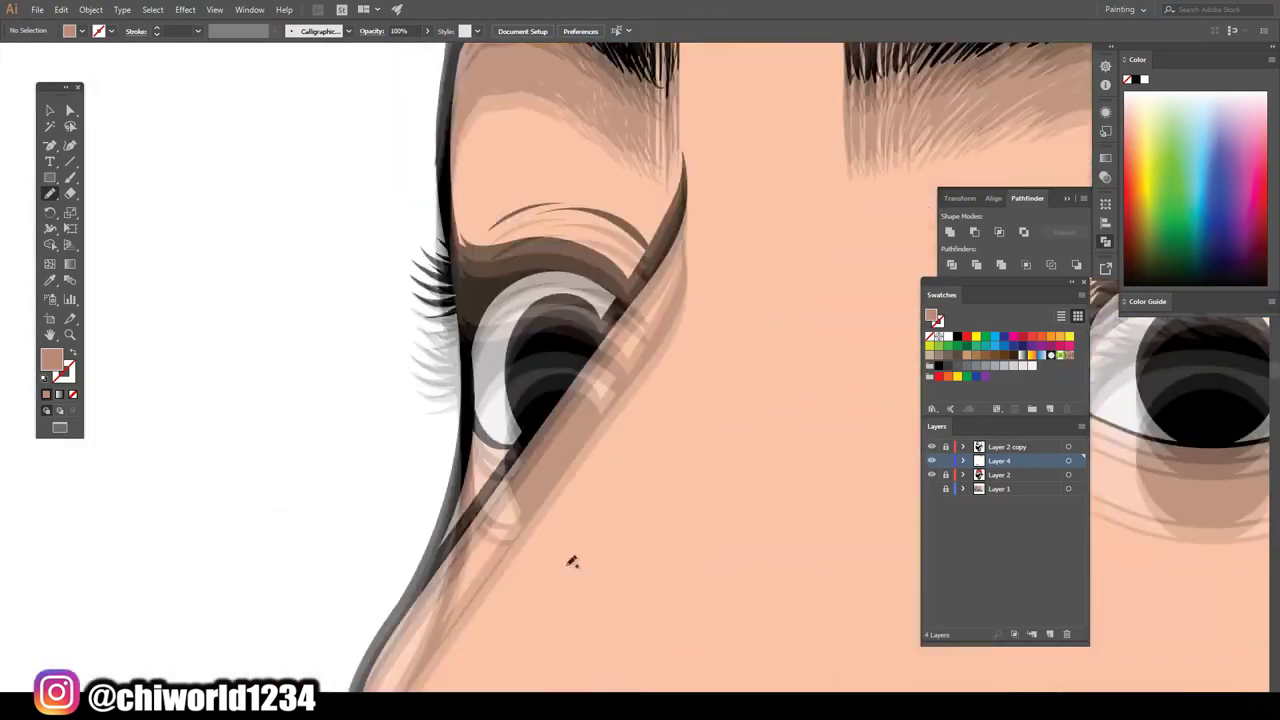
{"action": "mouse_move", "coordinate": [470, 425]}
{"action": "left_mouse_down"}
{"action": "mouse_move", "coordinate": [490, 402]}
{"action": "mouse_move", "coordinate": [500, 428]}
{"action": "left_mouse_up"}
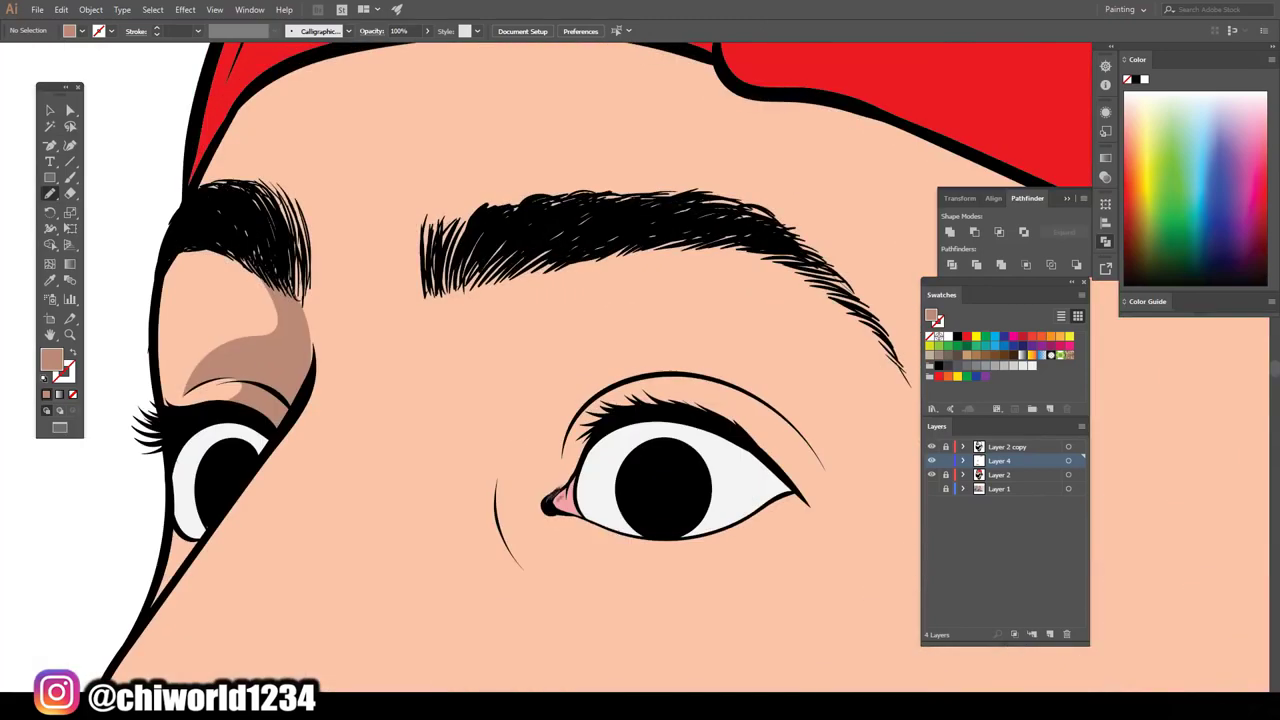
{"action": "mouse_move", "coordinate": [703, 341]}
{"action": "left_mouse_down"}
{"action": "mouse_move", "coordinate": [492, 430]}
{"action": "mouse_move", "coordinate": [577, 609]}
{"action": "left_mouse_up"}
{"action": "left_click_drag", "start_coordinate": [636, 570], "coordinate": [636, 530]}
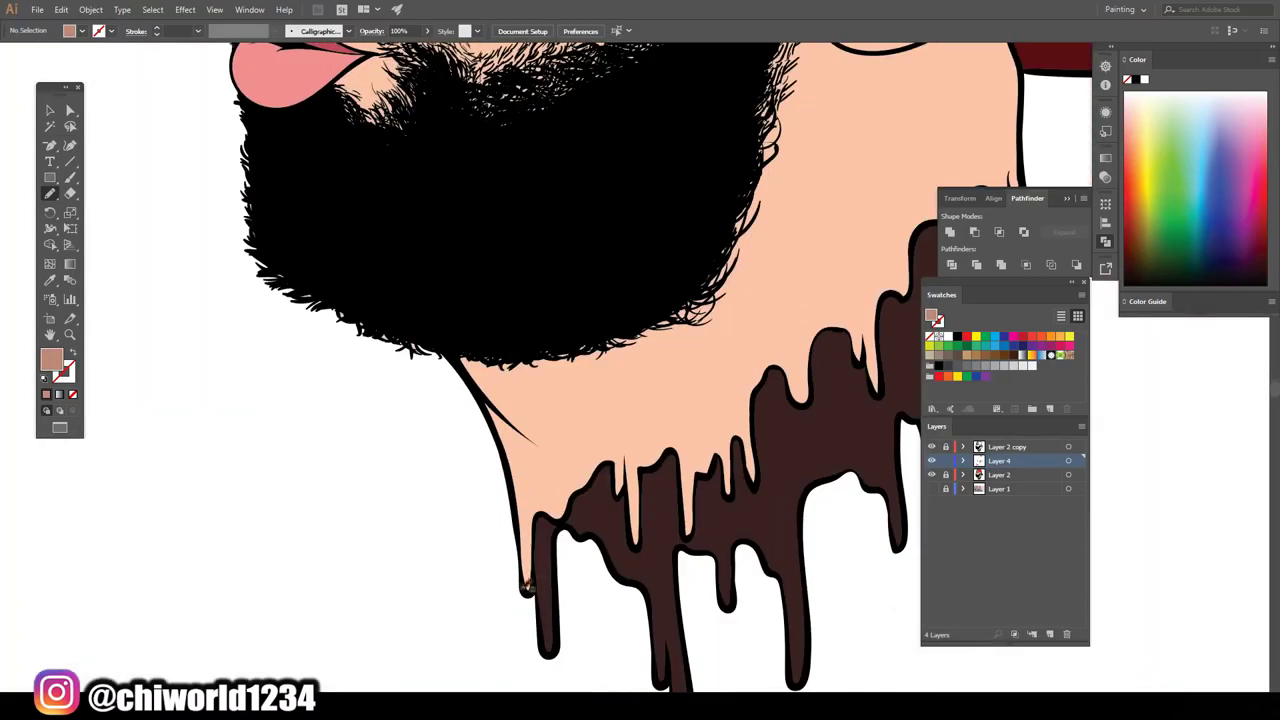
Paint tan shadows from the drips into the beard and inside the ear's folds
{"action": "left_click_drag", "start_coordinate": [607, 466], "coordinate": [420, 300]}
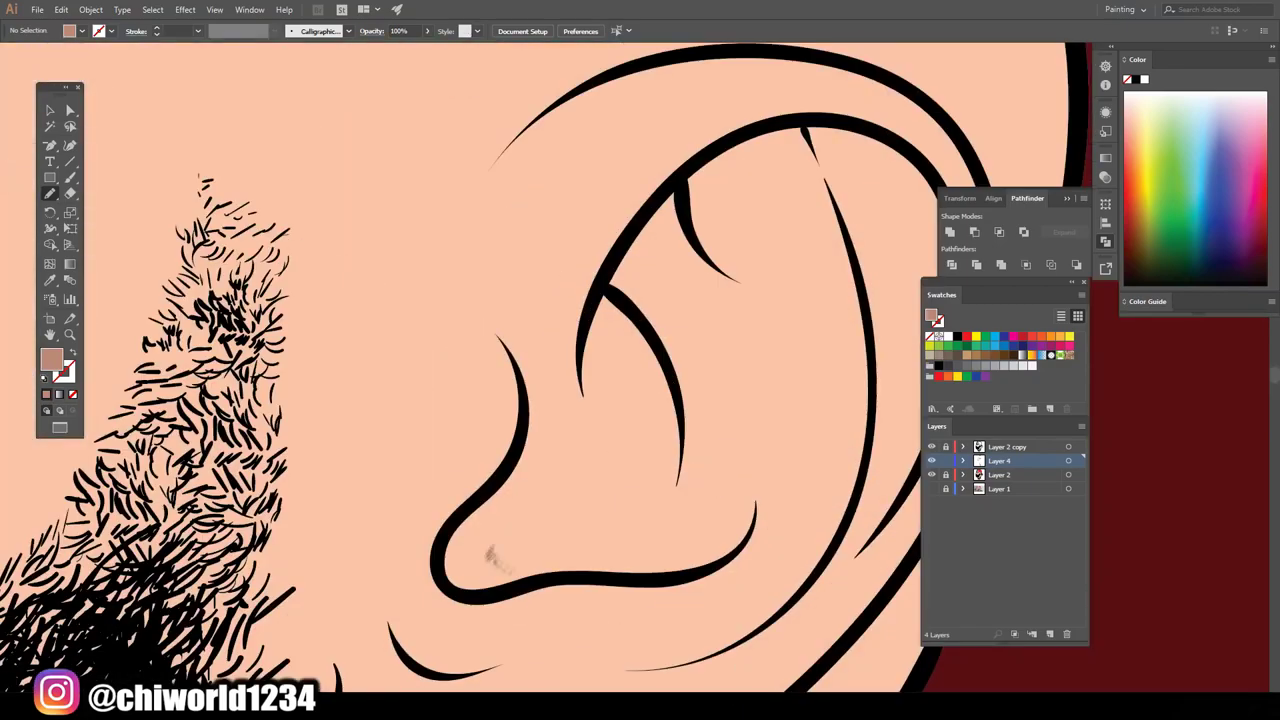
{"action": "left_click_drag", "start_coordinate": [558, 575], "coordinate": [578, 487]}
{"action": "left_click_drag", "start_coordinate": [530, 345], "coordinate": [560, 470]}
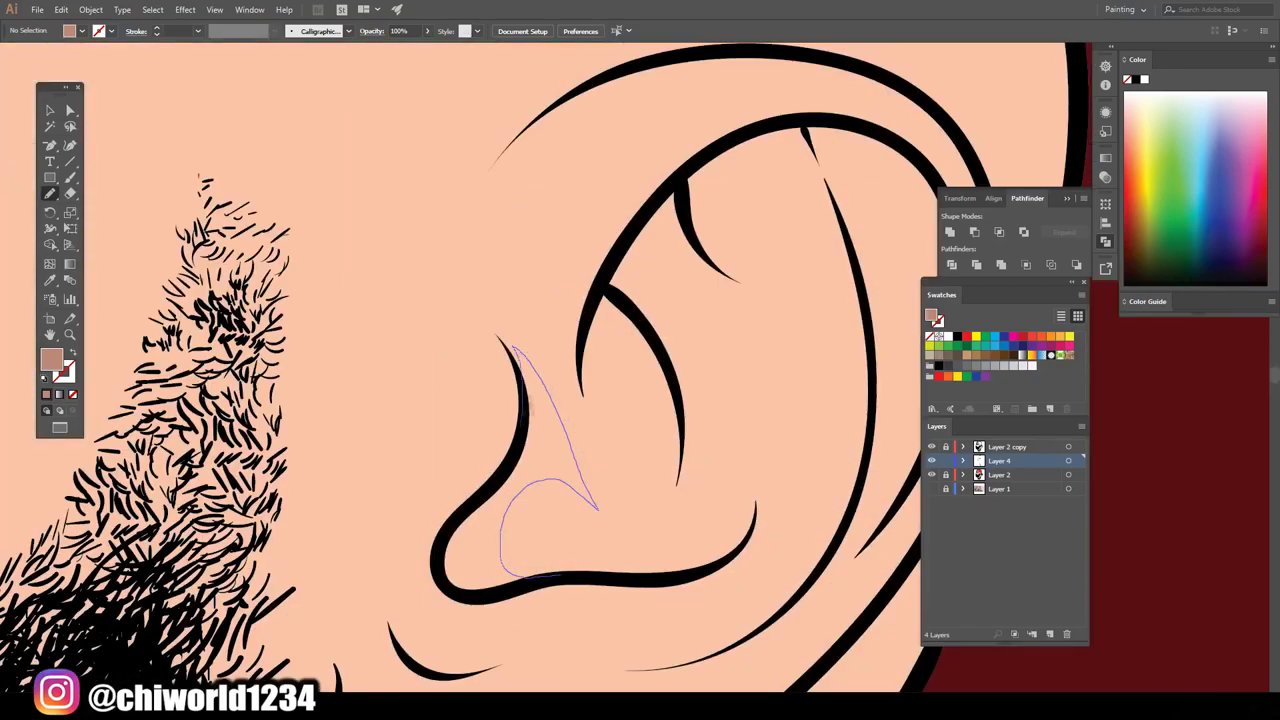
{"action": "mouse_move", "coordinate": [598, 300]}
{"action": "left_mouse_down"}
{"action": "mouse_move", "coordinate": [645, 380]}
{"action": "mouse_move", "coordinate": [678, 487]}
{"action": "left_mouse_up"}
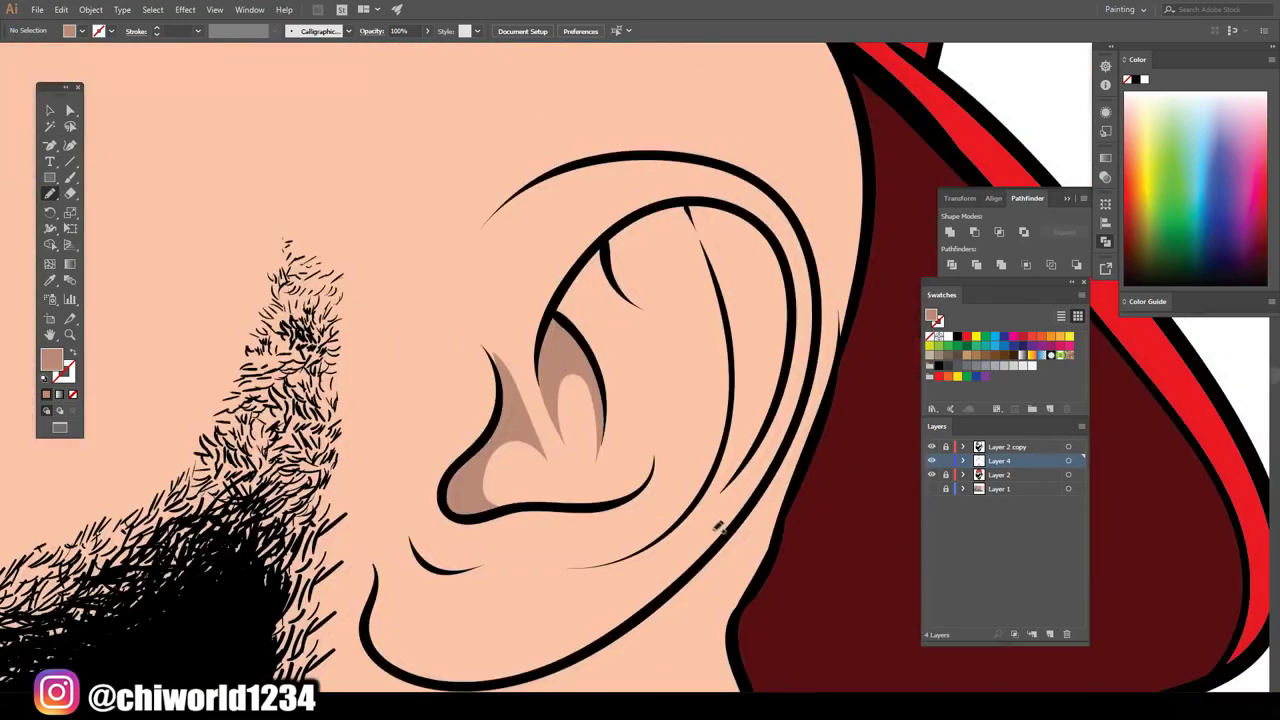
{"action": "left_click_drag", "start_coordinate": [560, 305], "coordinate": [580, 355]}
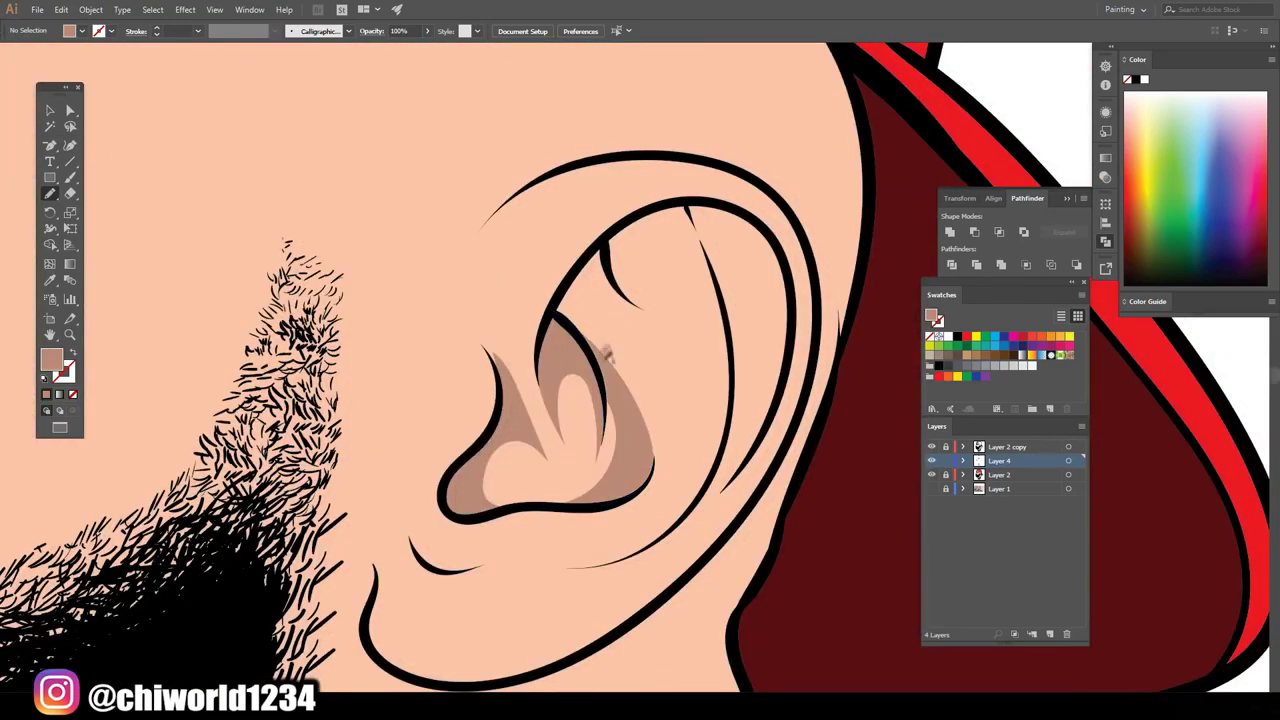
{"action": "mouse_move", "coordinate": [648, 310]}
{"action": "left_mouse_down"}
{"action": "mouse_move", "coordinate": [738, 430]}
{"action": "mouse_move", "coordinate": [692, 508]}
{"action": "left_mouse_up"}
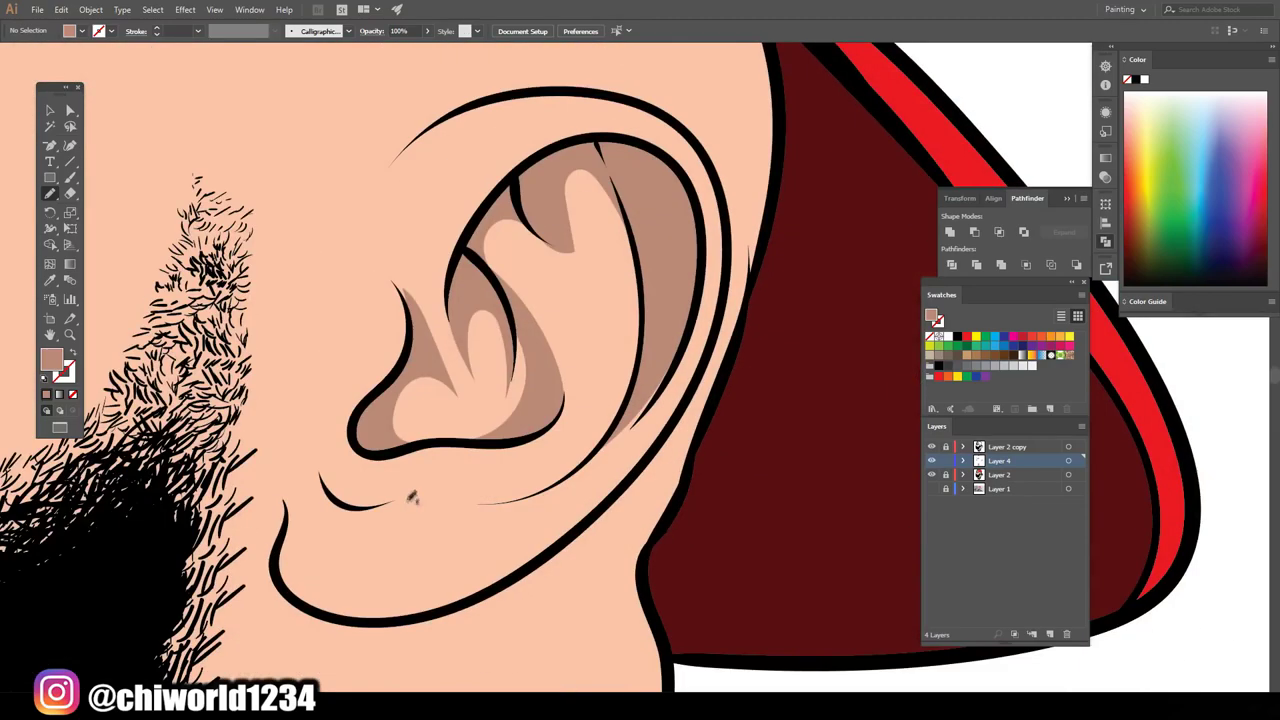
{"action": "left_click_drag", "start_coordinate": [410, 495], "coordinate": [645, 340]}
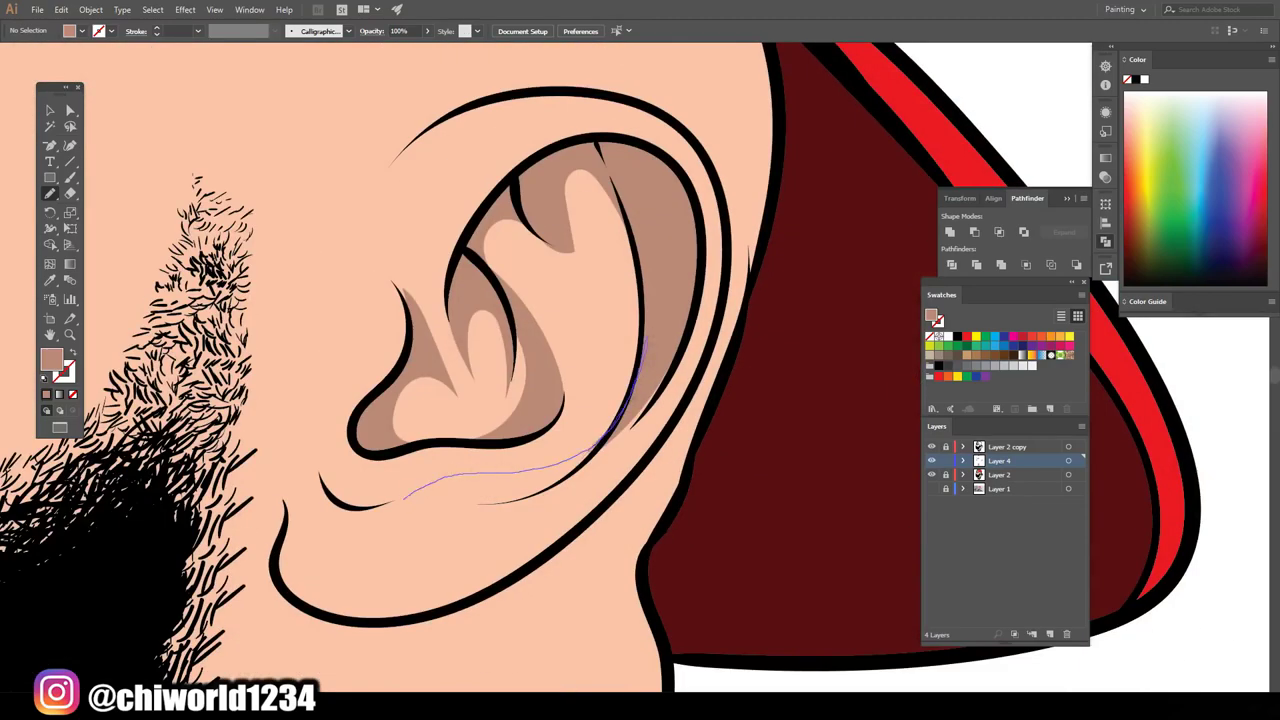
{"action": "left_click_drag", "start_coordinate": [440, 512], "coordinate": [358, 538]}
{"action": "mouse_move", "coordinate": [680, 340]}
{"action": "left_mouse_down"}
{"action": "mouse_move", "coordinate": [500, 500]}
{"action": "mouse_move", "coordinate": [505, 516]}
{"action": "left_mouse_up"}
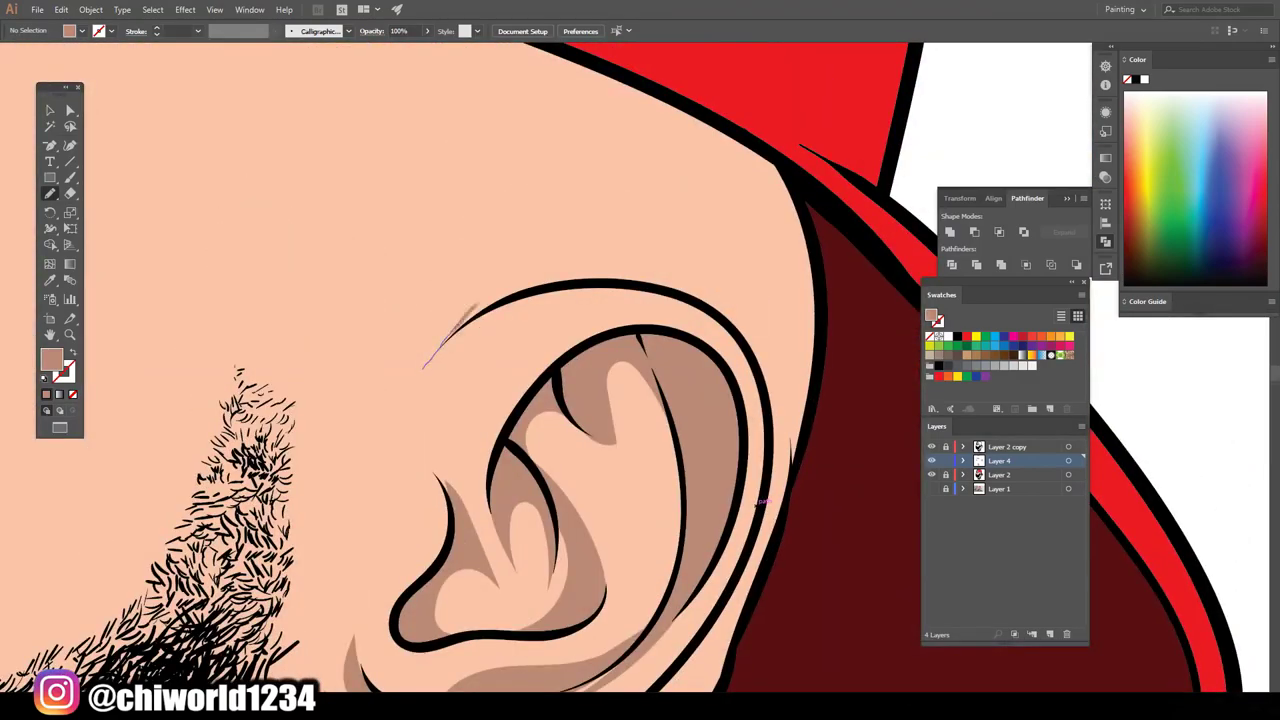
Shade the ear's top rim and lower edge, and beneath the beard's lower edge
{"action": "left_click_drag", "start_coordinate": [425, 368], "coordinate": [745, 332]}
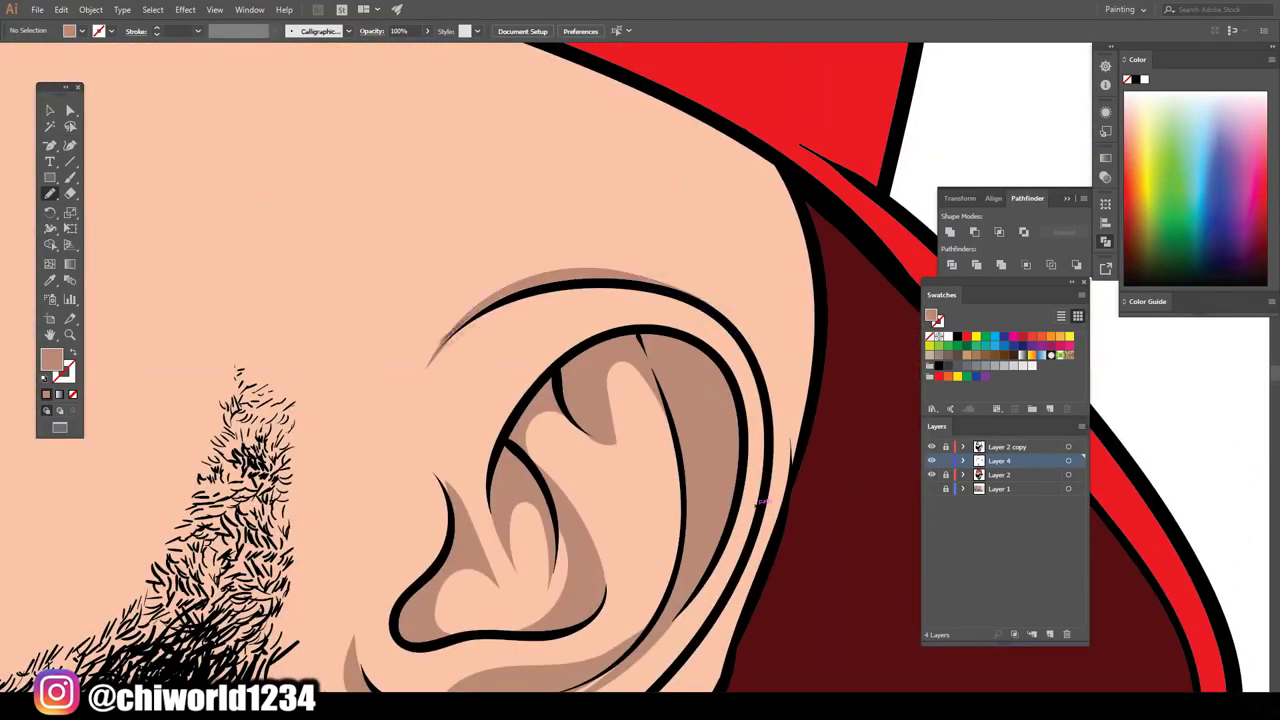
{"action": "scroll", "coordinate": [430, 340], "scroll_direction": "down", "scroll_amount": 3}
{"action": "scroll", "coordinate": [430, 340], "scroll_direction": "up", "scroll_amount": 3}
{"action": "mouse_move", "coordinate": [432, 330]}
{"action": "left_mouse_down"}
{"action": "mouse_move", "coordinate": [405, 500]}
{"action": "mouse_move", "coordinate": [580, 455]}
{"action": "left_mouse_up"}
{"action": "scroll", "coordinate": [766, 449], "scroll_direction": "down", "scroll_amount": 3}
{"action": "scroll", "coordinate": [770, 425], "scroll_direction": "up", "scroll_amount": 3}
{"action": "scroll", "coordinate": [770, 425], "scroll_direction": "down", "scroll_amount": 2}
{"action": "mouse_move", "coordinate": [670, 595]}
{"action": "left_mouse_down"}
{"action": "mouse_move", "coordinate": [677, 449]}
{"action": "mouse_move", "coordinate": [295, 122]}
{"action": "left_mouse_up"}
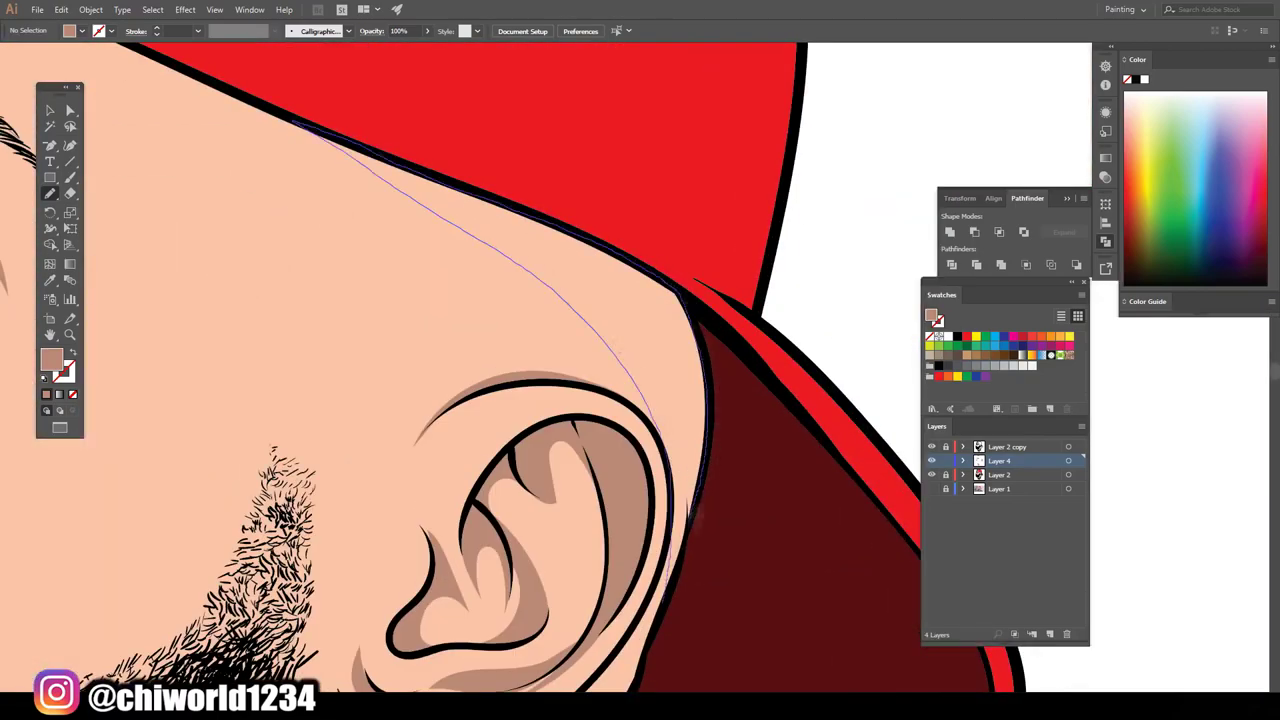
{"action": "scroll", "coordinate": [594, 643], "scroll_direction": "down", "scroll_amount": 3}
{"action": "scroll", "coordinate": [594, 643], "scroll_direction": "up", "scroll_amount": 3}
{"action": "mouse_move", "coordinate": [392, 558]}
{"action": "left_mouse_down"}
{"action": "mouse_move", "coordinate": [490, 578]}
{"action": "mouse_move", "coordinate": [670, 335]}
{"action": "left_mouse_up"}
{"action": "scroll", "coordinate": [590, 655], "scroll_direction": "down", "scroll_amount": 3}
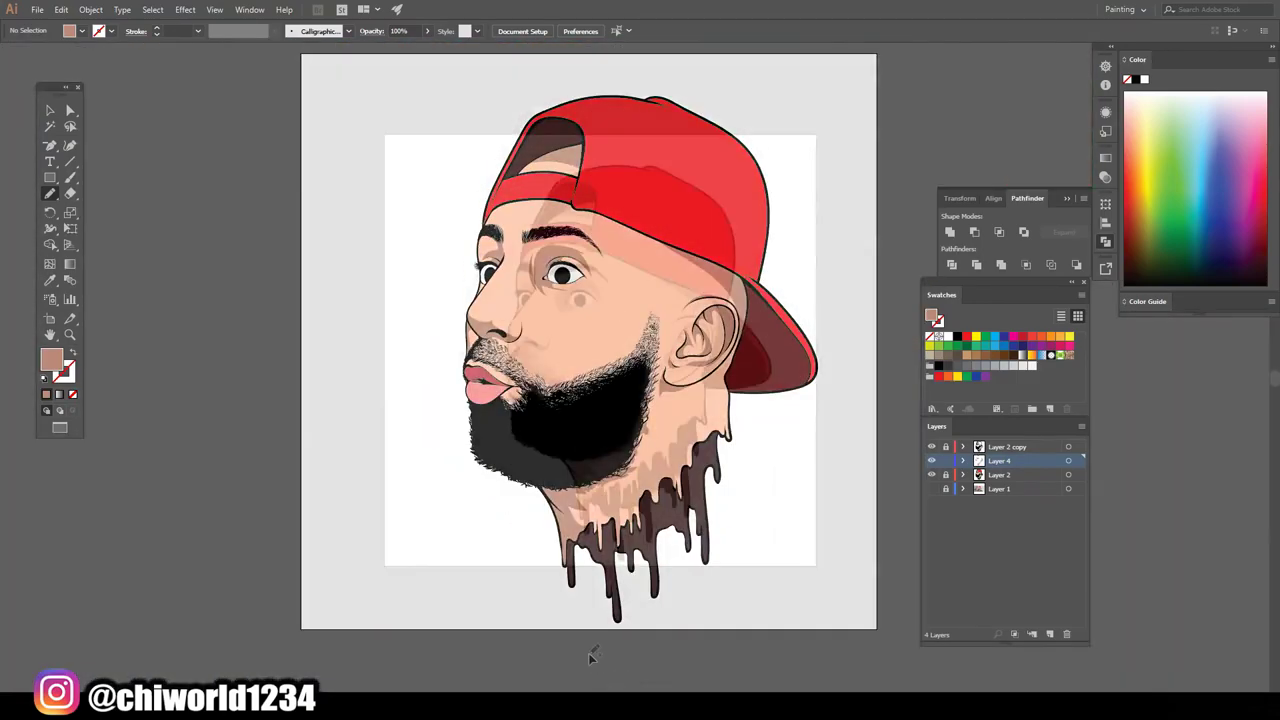
Expand and browse Layer 2's contents in the Layers panel, then collapse it
{"action": "scroll", "coordinate": [555, 308], "scroll_direction": "up", "scroll_amount": 5}
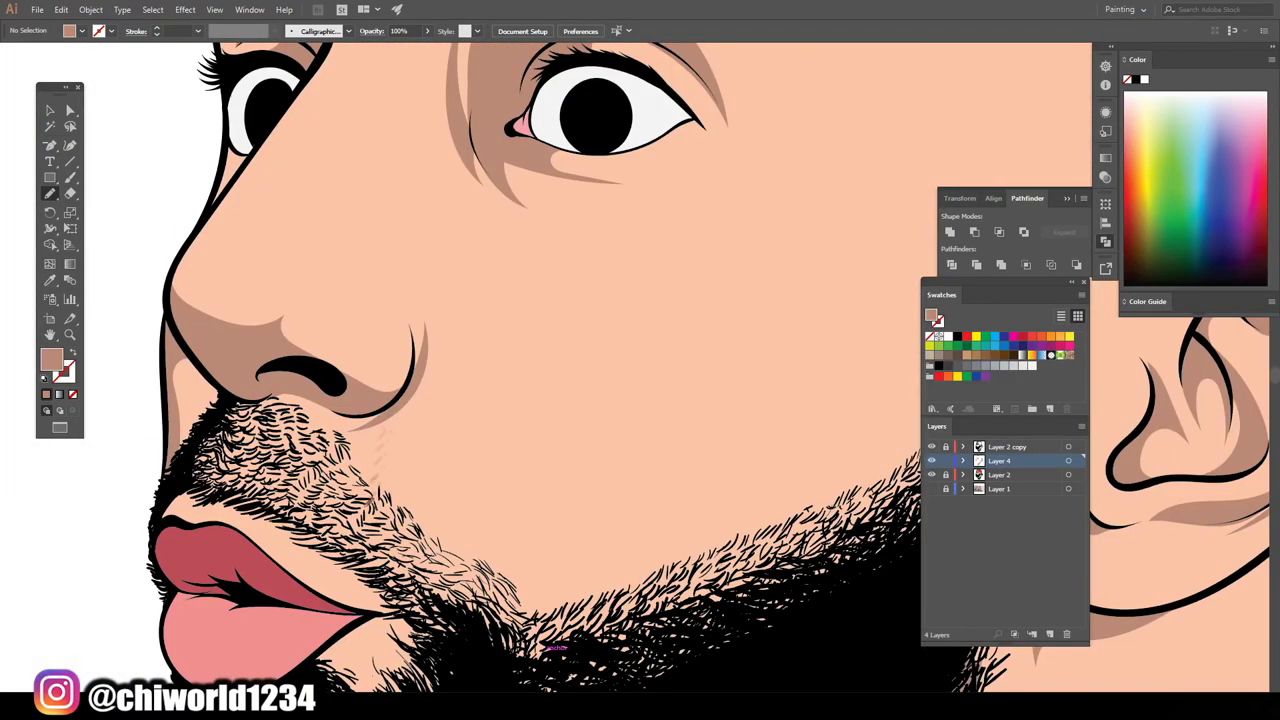
{"action": "scroll", "coordinate": [372, 490], "scroll_direction": "down", "scroll_amount": 5}
{"action": "scroll", "coordinate": [631, 495], "scroll_direction": "up", "scroll_amount": 2}
{"action": "left_click", "coordinate": [964, 474]}
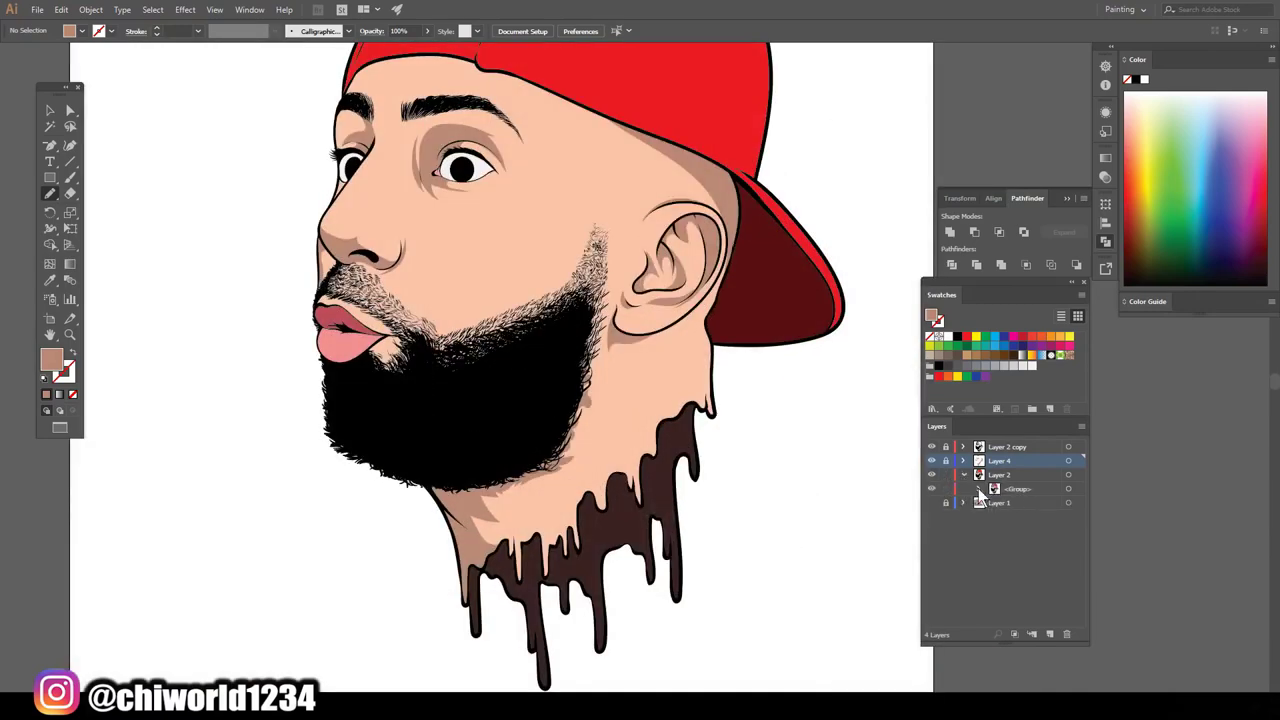
{"action": "scroll", "coordinate": [1005, 530], "scroll_direction": "down", "scroll_amount": 3}
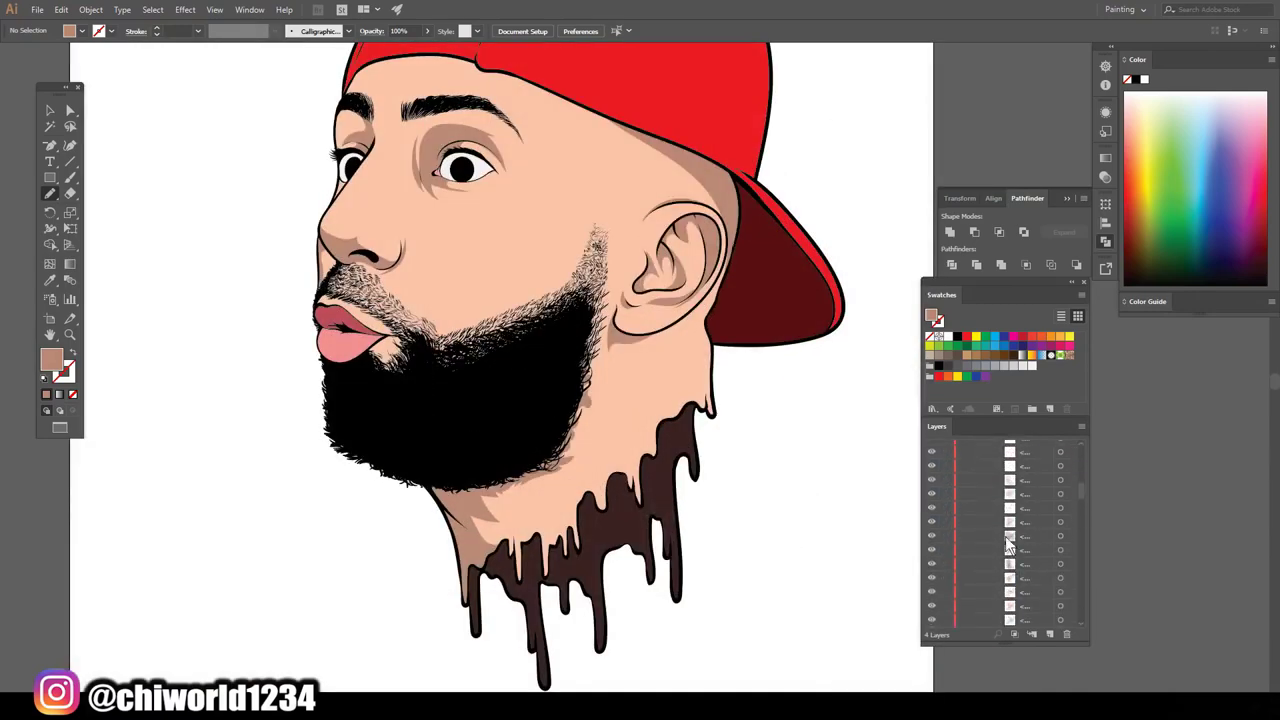
{"action": "scroll", "coordinate": [1008, 540], "scroll_direction": "up", "scroll_amount": 5}
{"action": "scroll", "coordinate": [1008, 540], "scroll_direction": "up", "scroll_amount": 5}
{"action": "scroll", "coordinate": [1000, 500], "scroll_direction": "up", "scroll_amount": 5}
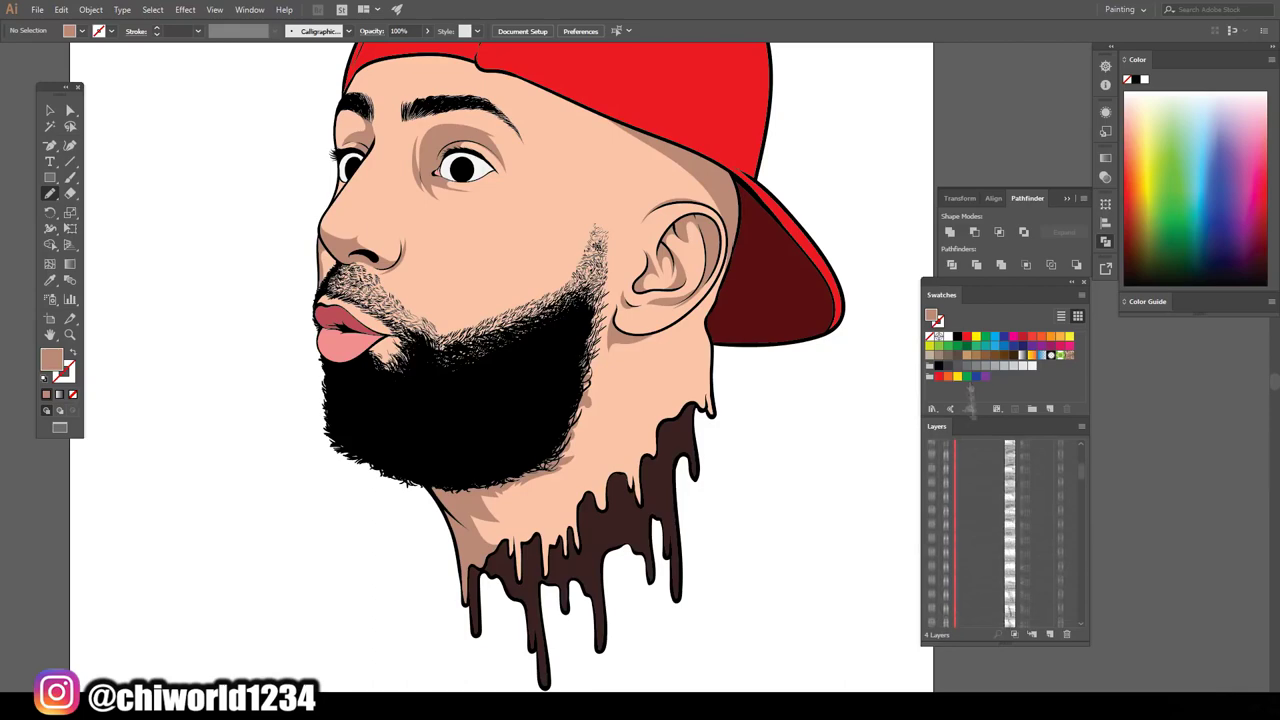
{"action": "scroll", "coordinate": [1000, 500], "scroll_direction": "up", "scroll_amount": 5}
{"action": "left_click", "coordinate": [963, 474]}
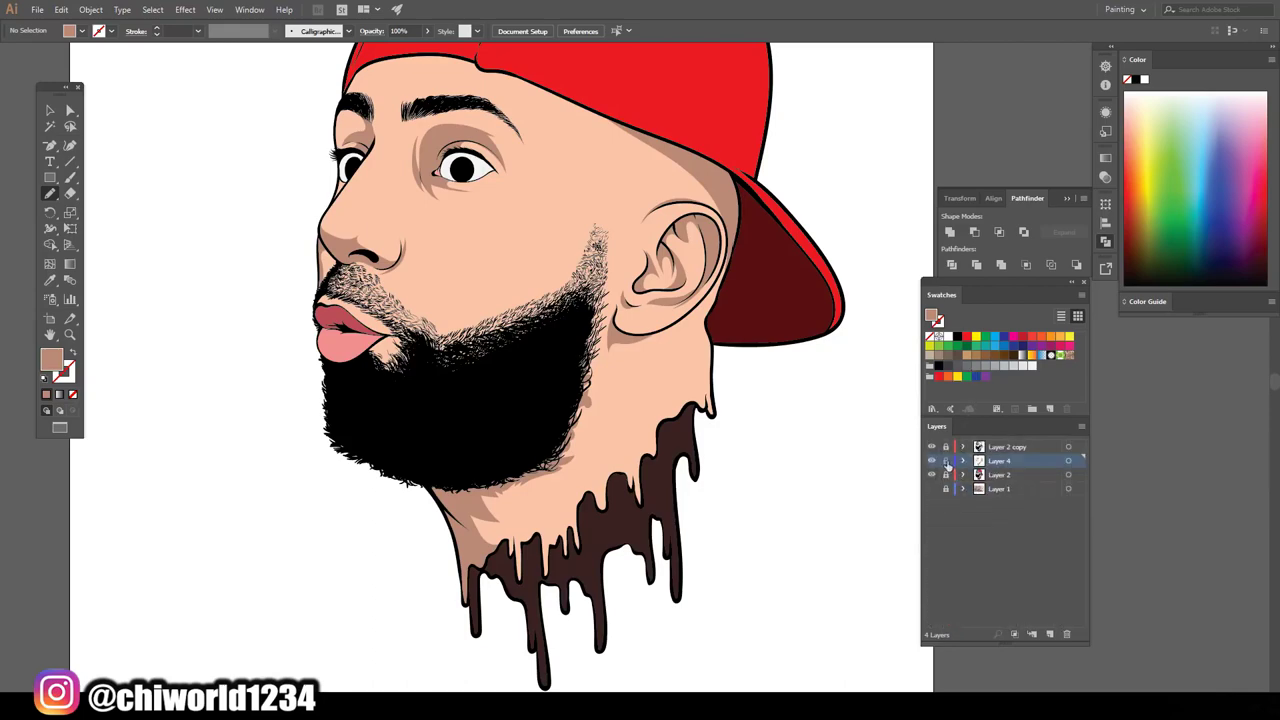
Select the face artwork and adjust its saturation and brightness with Recolor Artwork
{"action": "key", "text": "a"}
{"action": "left_click", "coordinate": [412, 445]}
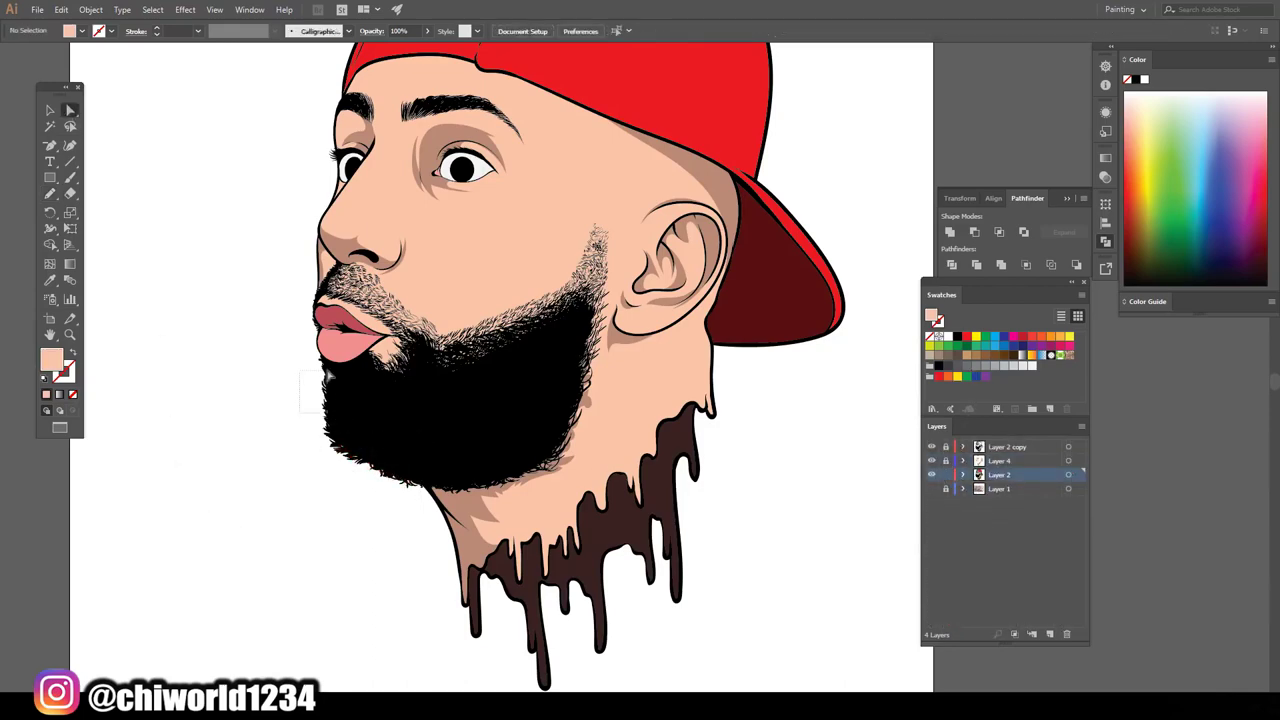
{"action": "scroll", "coordinate": [316, 365], "scroll_direction": "up", "scroll_amount": 3}
{"action": "scroll", "coordinate": [316, 365], "scroll_direction": "up", "scroll_amount": 3}
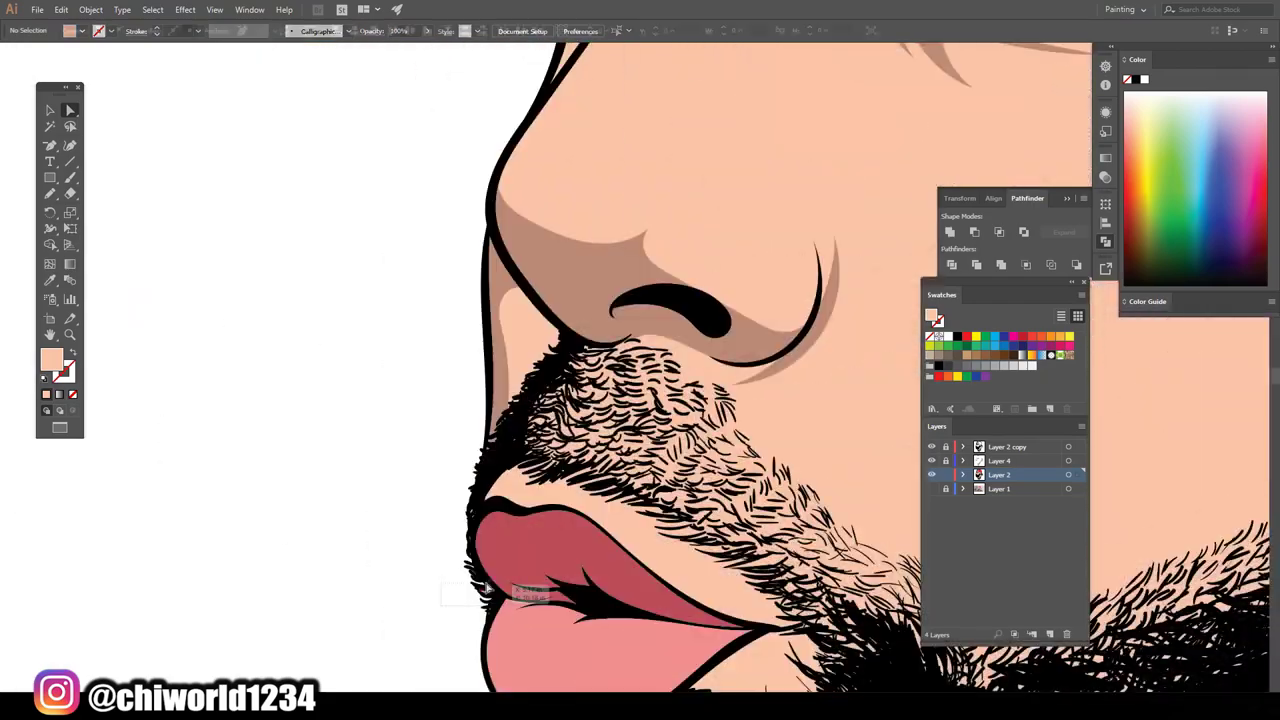
{"action": "scroll", "coordinate": [440, 500], "scroll_direction": "down", "scroll_amount": 3}
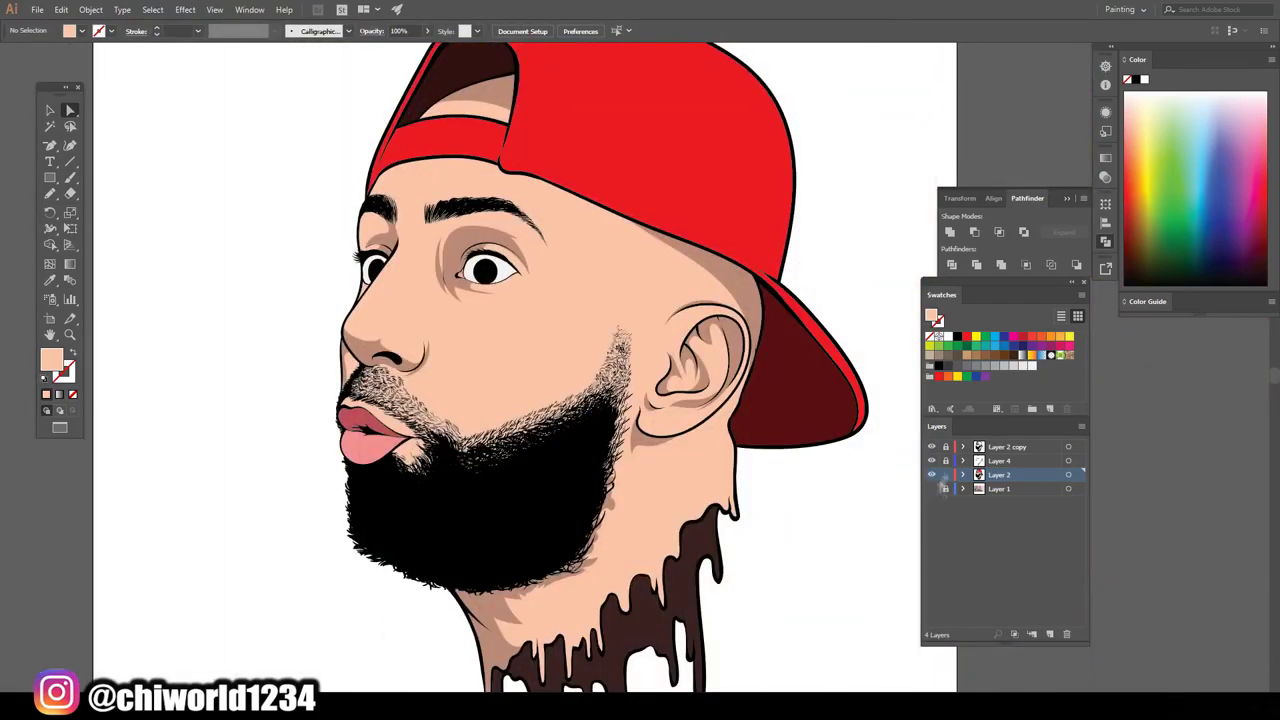
{"action": "scroll", "coordinate": [440, 500], "scroll_direction": "down", "scroll_amount": 2}
{"action": "left_click", "coordinate": [50, 110]}
{"action": "scroll", "coordinate": [500, 400], "scroll_direction": "up", "scroll_amount": 5}
{"action": "left_click", "coordinate": [61, 9]}
{"action": "left_click", "coordinate": [425, 246]}
{"action": "left_click_drag", "start_coordinate": [968, 548], "coordinate": [973, 551]}
{"action": "key", "text": "Return"}
{"action": "key", "text": "ctrl+0"}
Draw greyish-purple shadow shapes across the top of the eye whites
{"action": "scroll", "coordinate": [567, 263], "scroll_direction": "up", "scroll_amount": 5}
{"action": "key", "text": "i"}
{"action": "left_click_drag", "start_coordinate": [1009, 587], "coordinate": [1009, 548]}
{"action": "key", "text": "Return"}
{"action": "key", "text": "n"}
{"action": "mouse_move", "coordinate": [675, 510]}
{"action": "left_mouse_down"}
{"action": "mouse_move", "coordinate": [760, 424]}
{"action": "mouse_move", "coordinate": [858, 468]}
{"action": "left_mouse_up"}
{"action": "left_click_drag", "start_coordinate": [662, 507], "coordinate": [655, 502]}
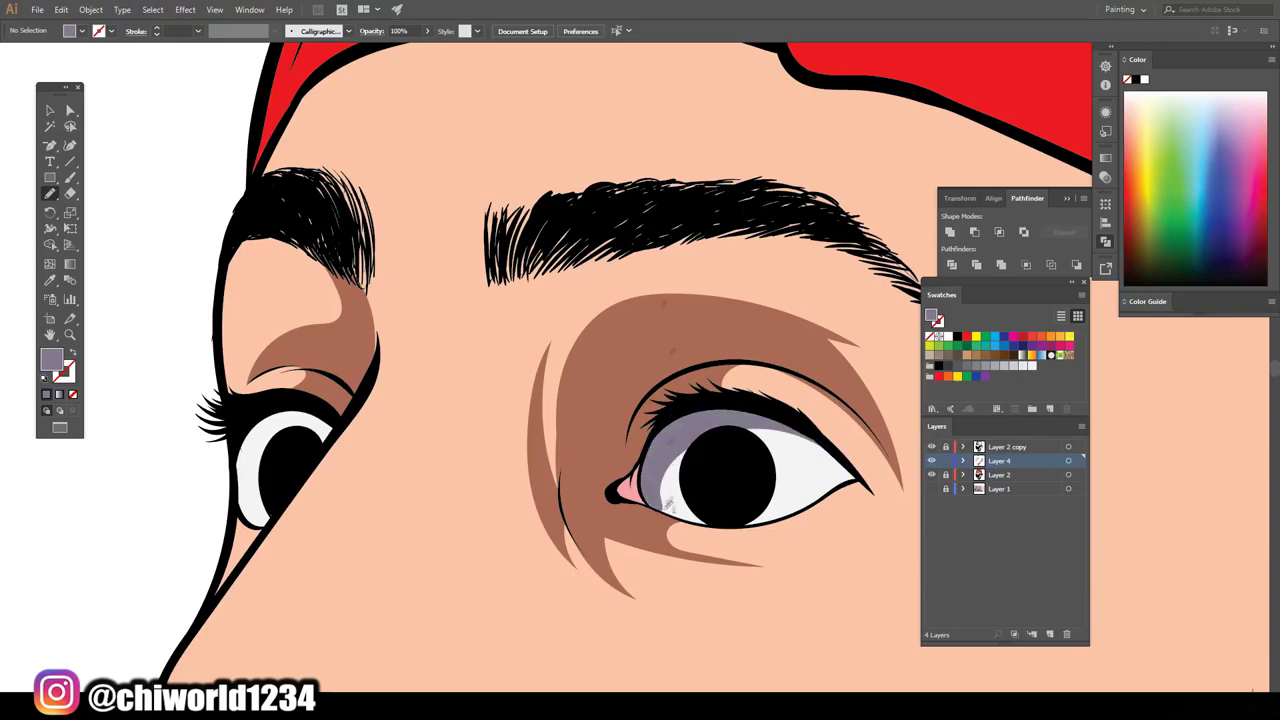
{"action": "scroll", "coordinate": [860, 477], "scroll_direction": "up", "scroll_amount": 3}
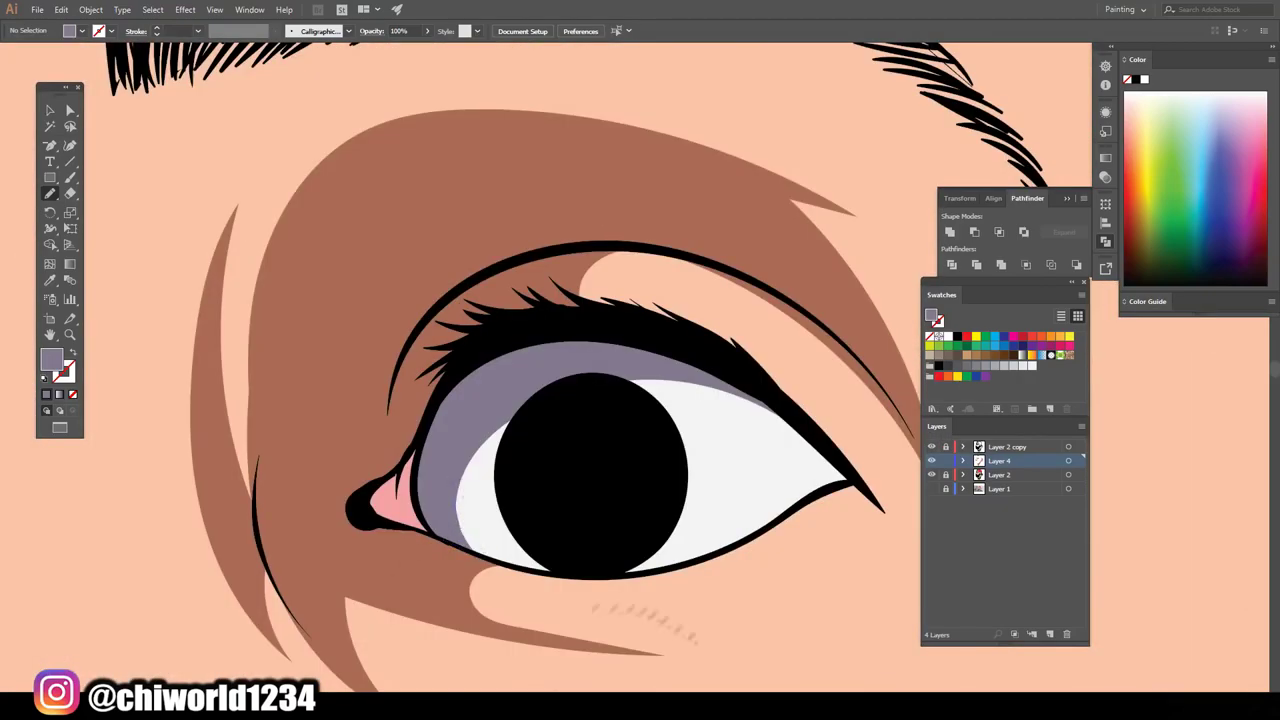
{"action": "scroll", "coordinate": [443, 629], "scroll_direction": "down", "scroll_amount": 5}
{"action": "scroll", "coordinate": [449, 571], "scroll_direction": "up", "scroll_amount": 8}
{"action": "left_click_drag", "start_coordinate": [449, 571], "coordinate": [490, 592]}
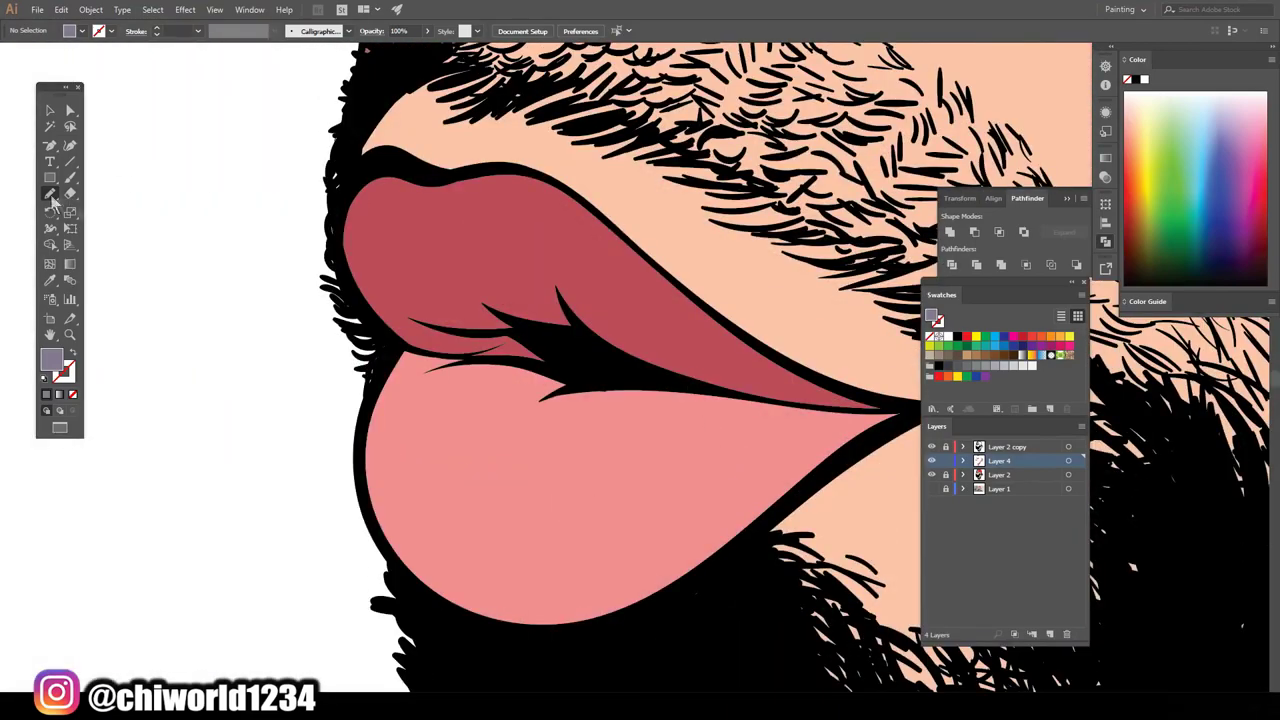
Draw darker pink A35D5D shading on the lower lip
{"action": "key", "text": "i"}
{"action": "left_click", "coordinate": [563, 446]}
{"action": "double_click", "coordinate": [51, 360]}
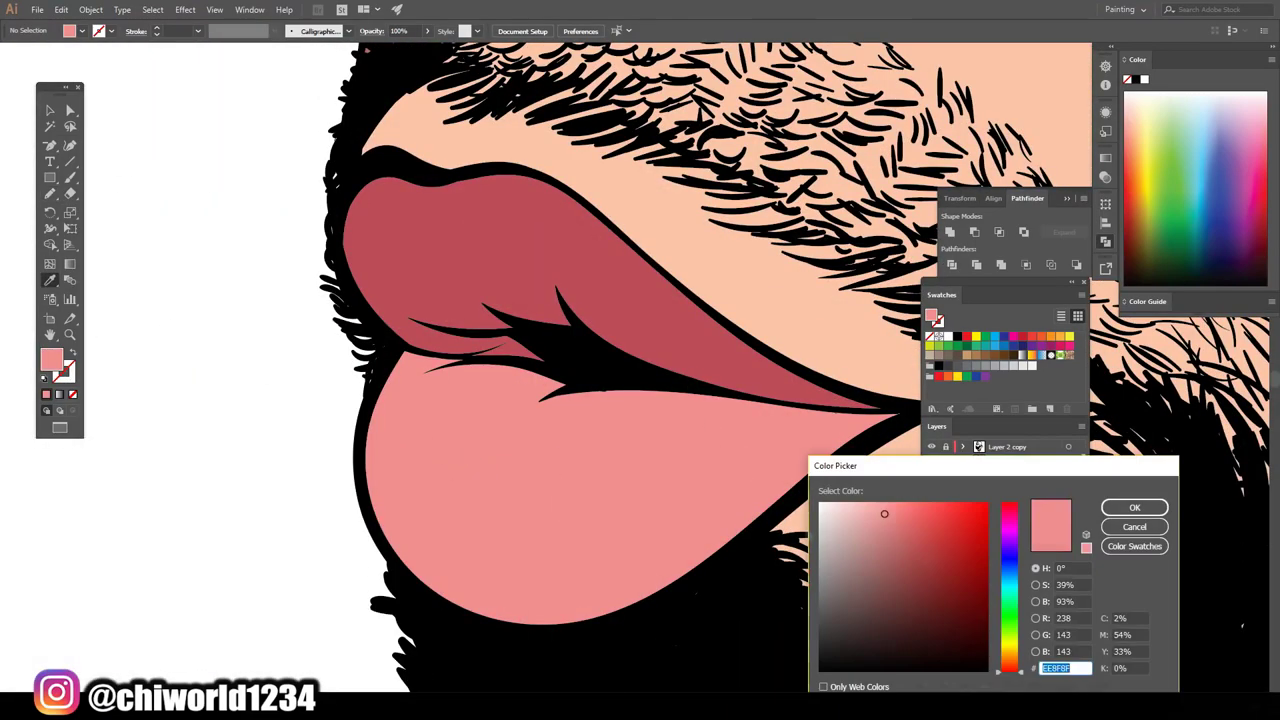
{"action": "key", "text": "Return"}
{"action": "key", "text": "n"}
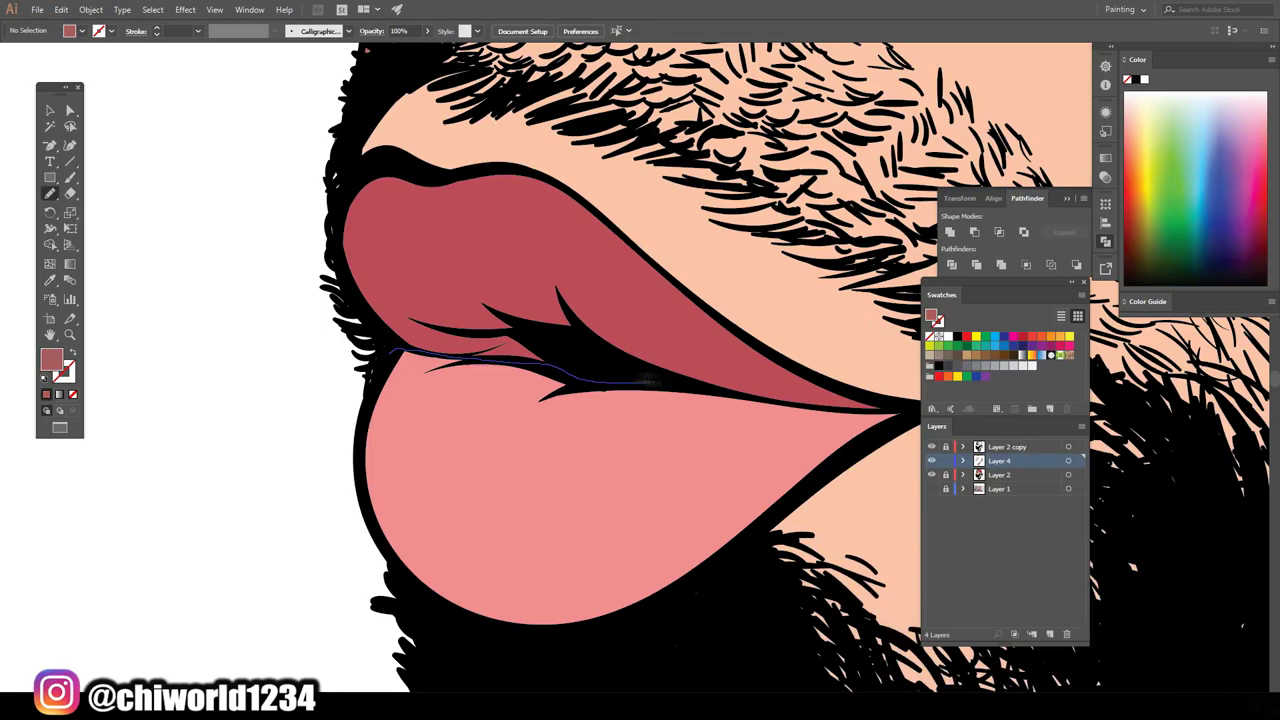
{"action": "mouse_move", "coordinate": [658, 460]}
{"action": "left_mouse_down"}
{"action": "mouse_move", "coordinate": [443, 386]}
{"action": "mouse_move", "coordinate": [400, 355]}
{"action": "left_mouse_up"}
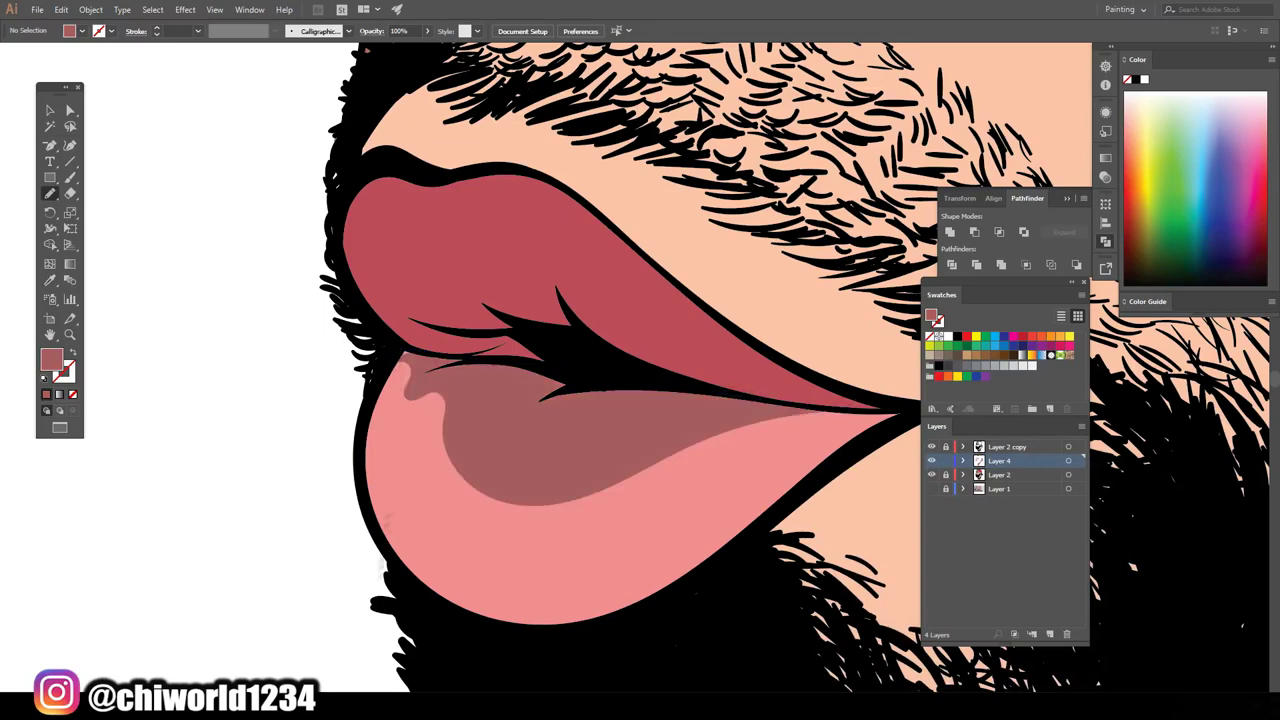
{"action": "mouse_move", "coordinate": [835, 425]}
{"action": "left_mouse_down"}
{"action": "mouse_move", "coordinate": [480, 595]}
{"action": "mouse_move", "coordinate": [380, 520]}
{"action": "mouse_move", "coordinate": [905, 408]}
{"action": "left_mouse_up"}
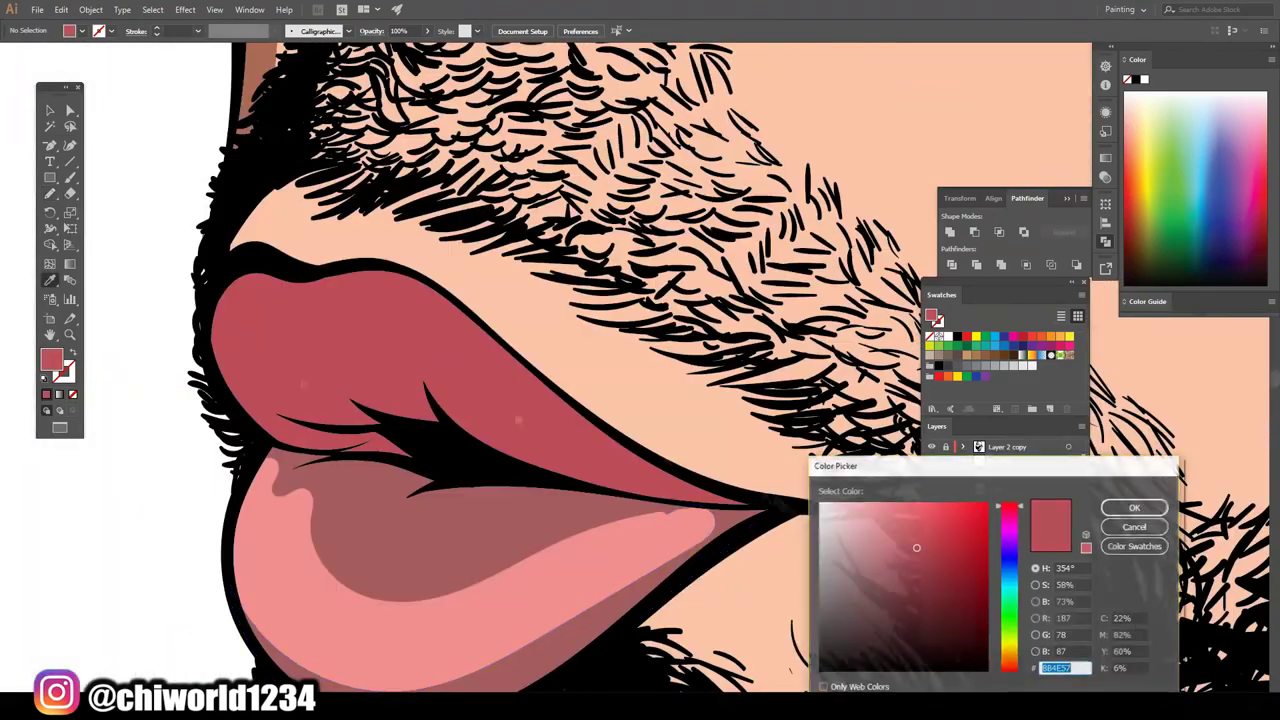
Draw dark red 7C313A shading along the upper lip
{"action": "left_click", "coordinate": [921, 588]}
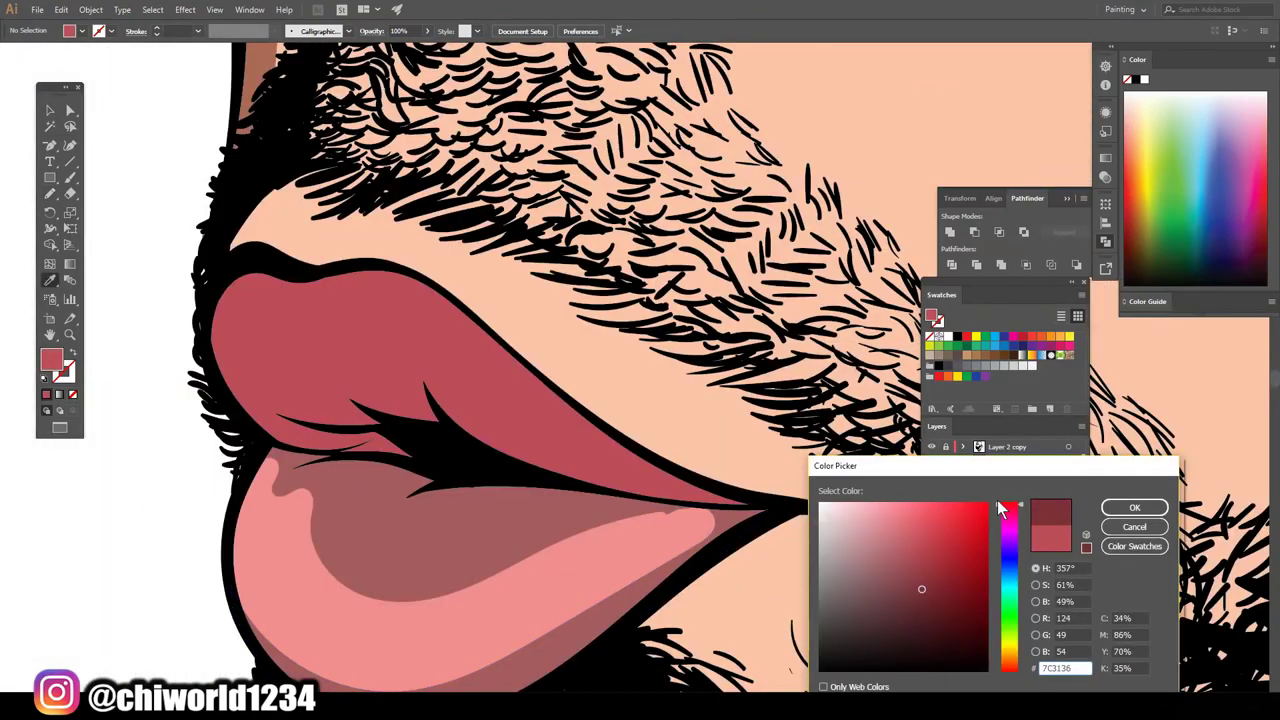
{"action": "left_click", "coordinate": [1134, 507]}
{"action": "key", "text": "n"}
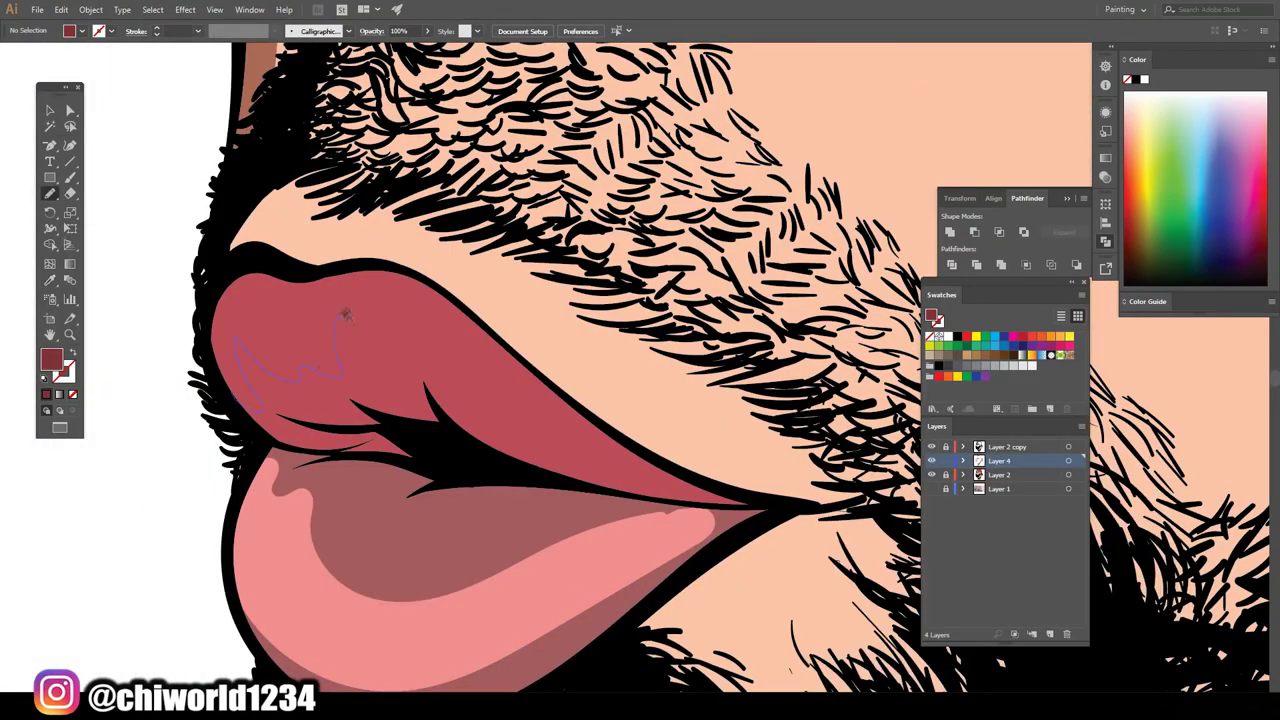
{"action": "left_click_drag", "start_coordinate": [695, 501], "coordinate": [400, 458]}
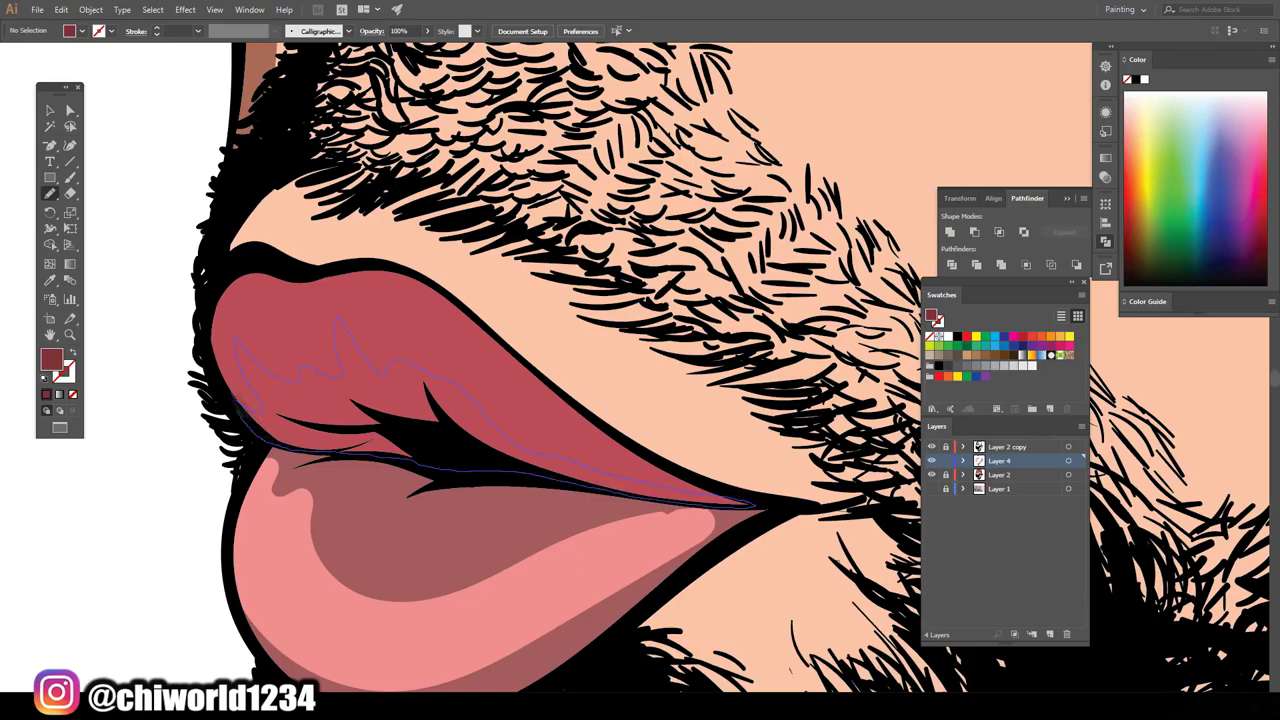
{"action": "left_click_drag", "start_coordinate": [226, 392], "coordinate": [289, 441]}
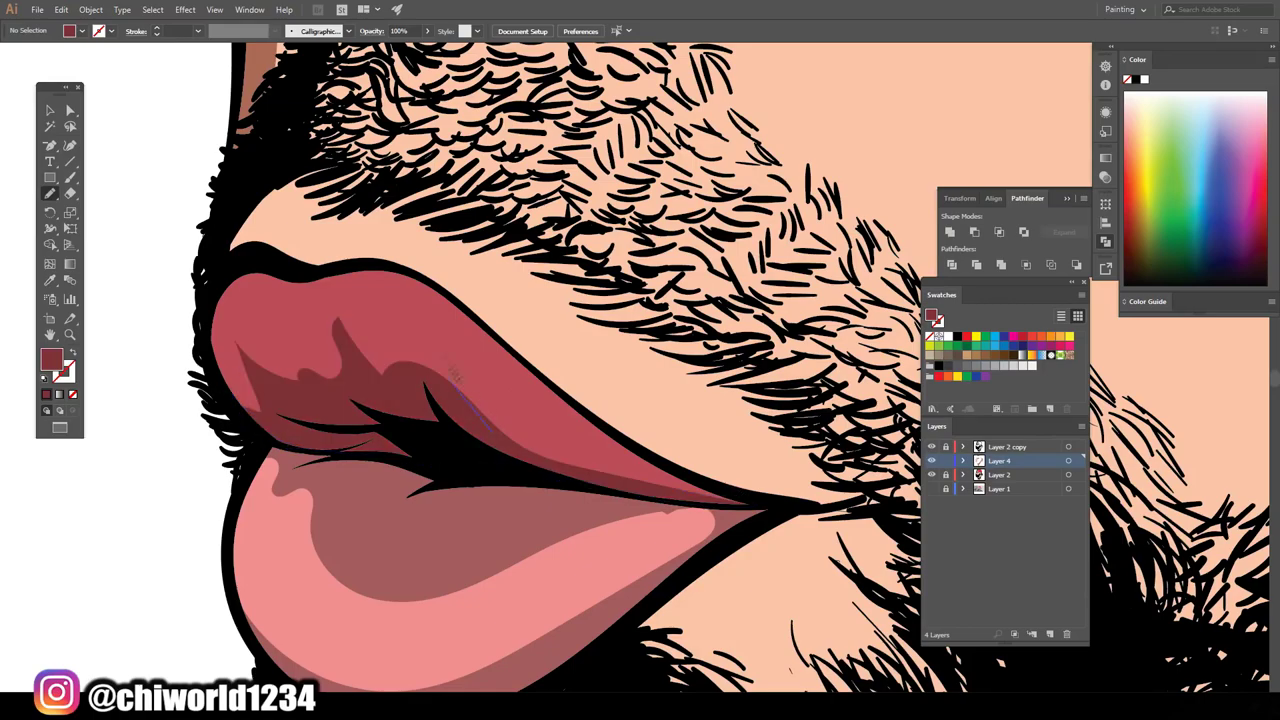
{"action": "scroll", "coordinate": [397, 586], "scroll_direction": "down", "scroll_amount": 5}
{"action": "scroll", "coordinate": [594, 560], "scroll_direction": "up", "scroll_amount": 4}
{"action": "scroll", "coordinate": [557, 364], "scroll_direction": "down", "scroll_amount": 2}
{"action": "scroll", "coordinate": [773, 578], "scroll_direction": "down", "scroll_amount": 3}
{"action": "scroll", "coordinate": [773, 578], "scroll_direction": "down", "scroll_amount": 2}
{"action": "scroll", "coordinate": [515, 419], "scroll_direction": "up", "scroll_amount": 6}
Group the lip shapes and lower the group's opacity
{"action": "key", "text": "v"}
{"action": "left_click", "coordinate": [480, 420]}
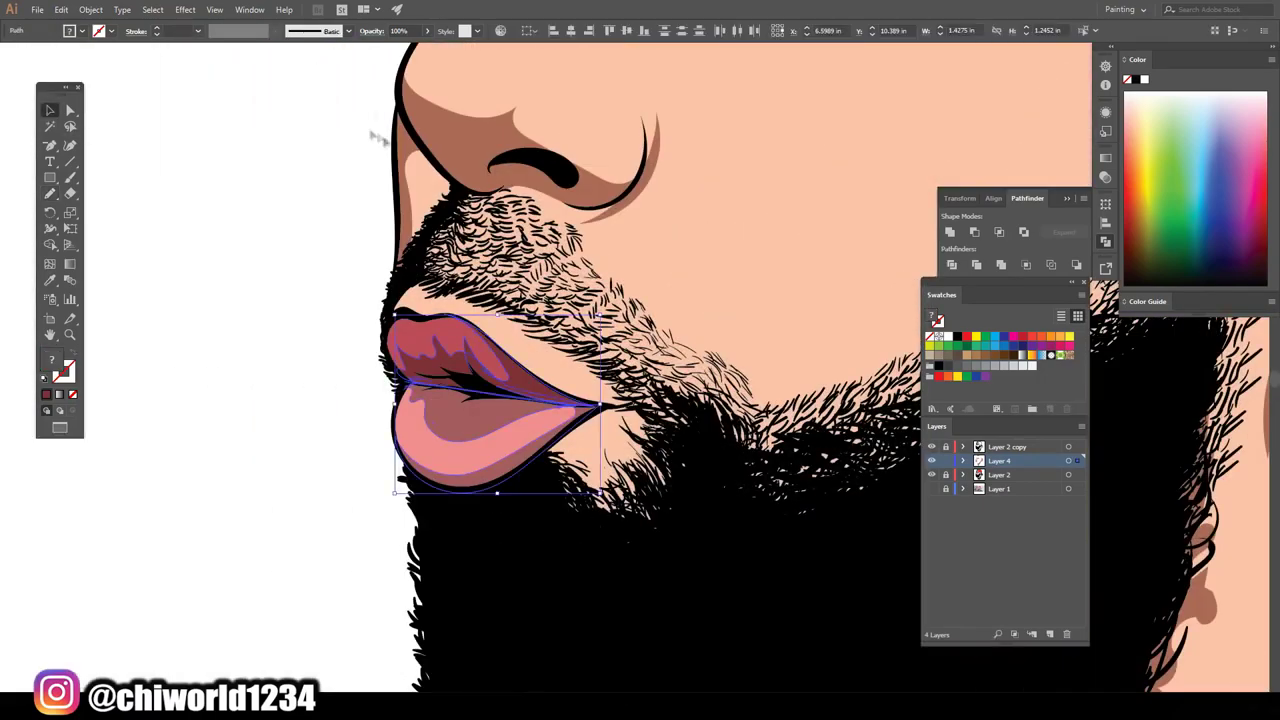
{"action": "key", "text": "ctrl+g"}
{"action": "left_click", "coordinate": [399, 31]}
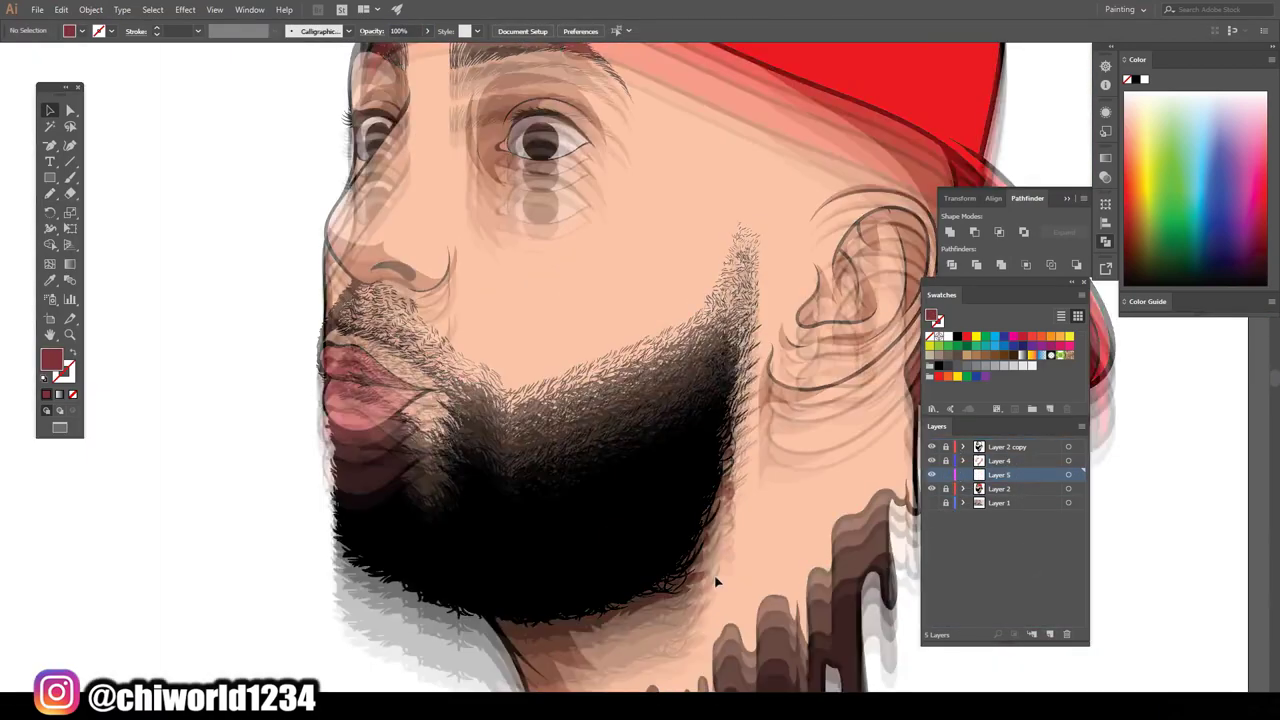
{"action": "key", "text": "i"}
{"action": "left_click", "coordinate": [651, 503]}
Pick a skin-tone fill and pencil shading along the beard edge, chin, cheek, nose and eyebrow
{"action": "double_click", "coordinate": [50, 360]}
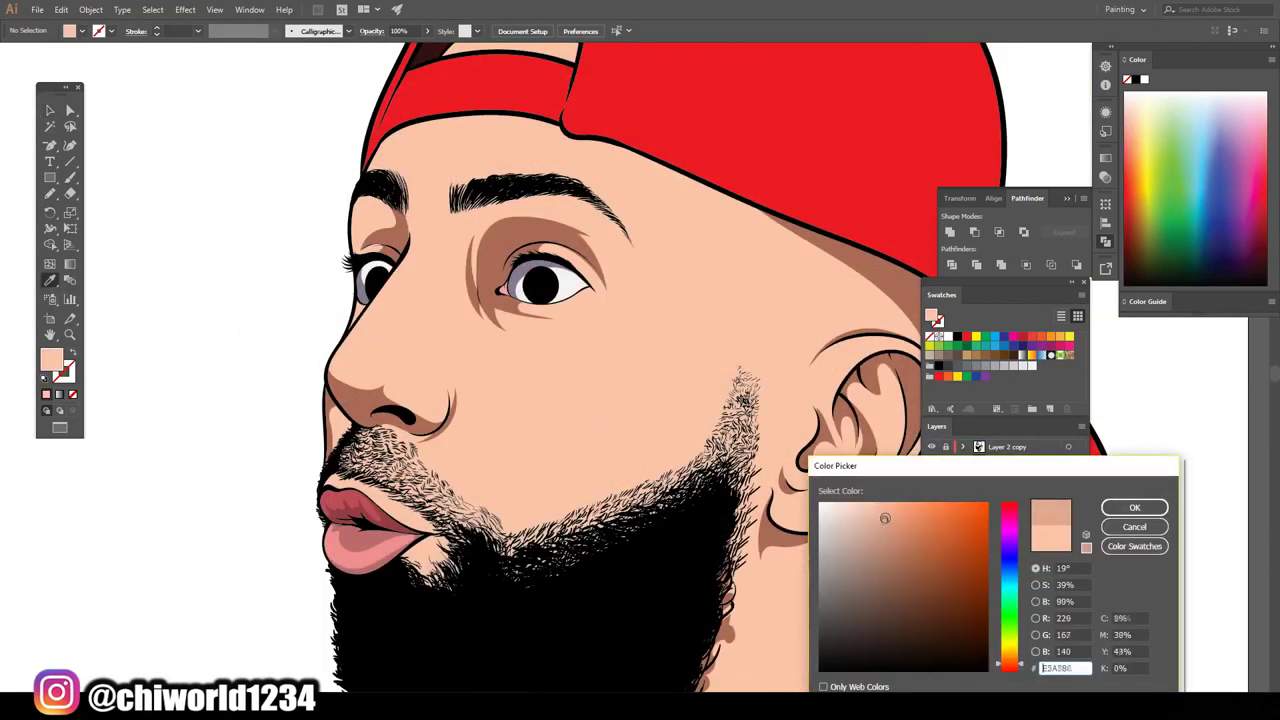
{"action": "left_click", "coordinate": [1134, 507]}
{"action": "key", "text": "n"}
{"action": "left_click_drag", "start_coordinate": [541, 490], "coordinate": [706, 370]}
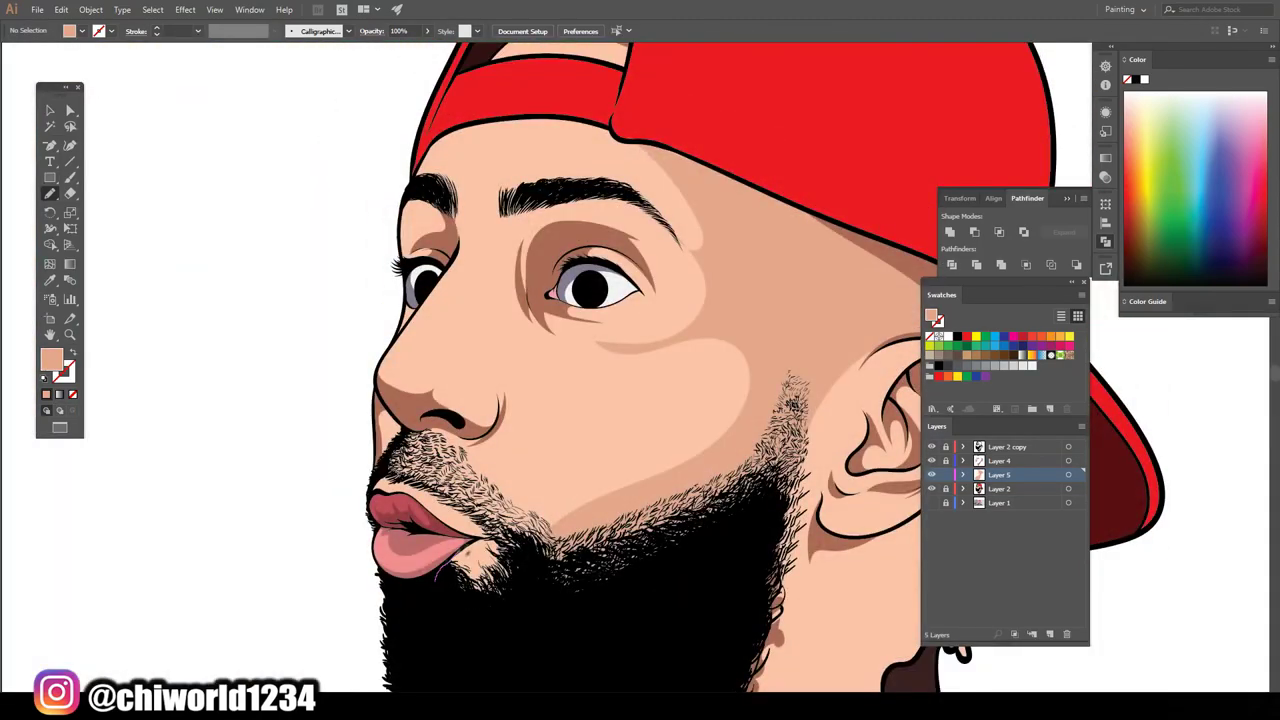
{"action": "left_click_drag", "start_coordinate": [505, 530], "coordinate": [482, 540]}
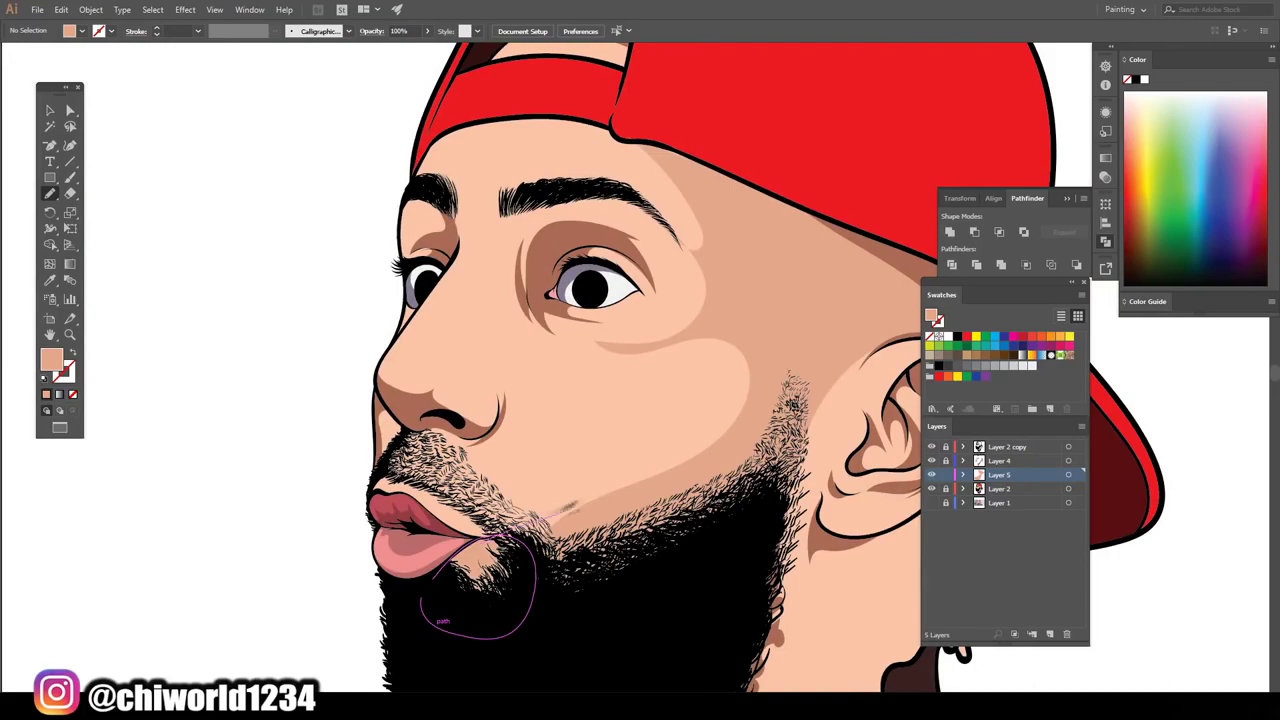
{"action": "left_click_drag", "start_coordinate": [600, 452], "coordinate": [760, 362]}
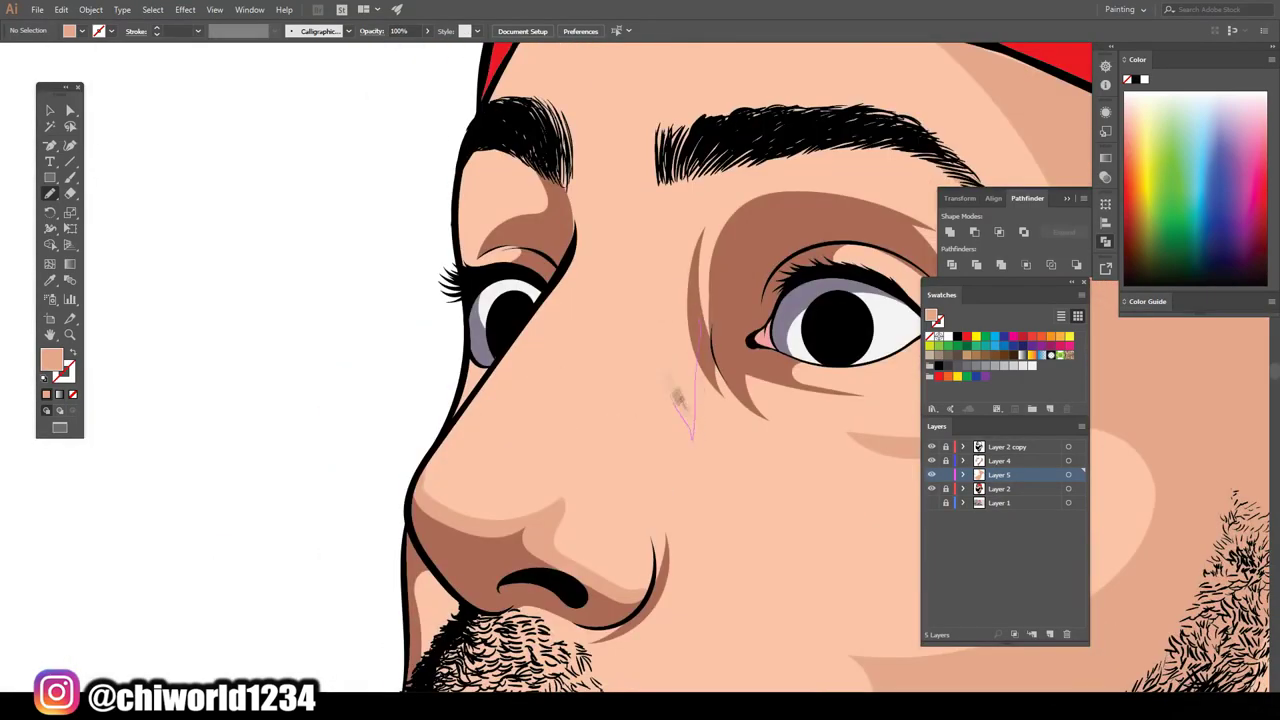
{"action": "left_click_drag", "start_coordinate": [677, 398], "coordinate": [579, 268]}
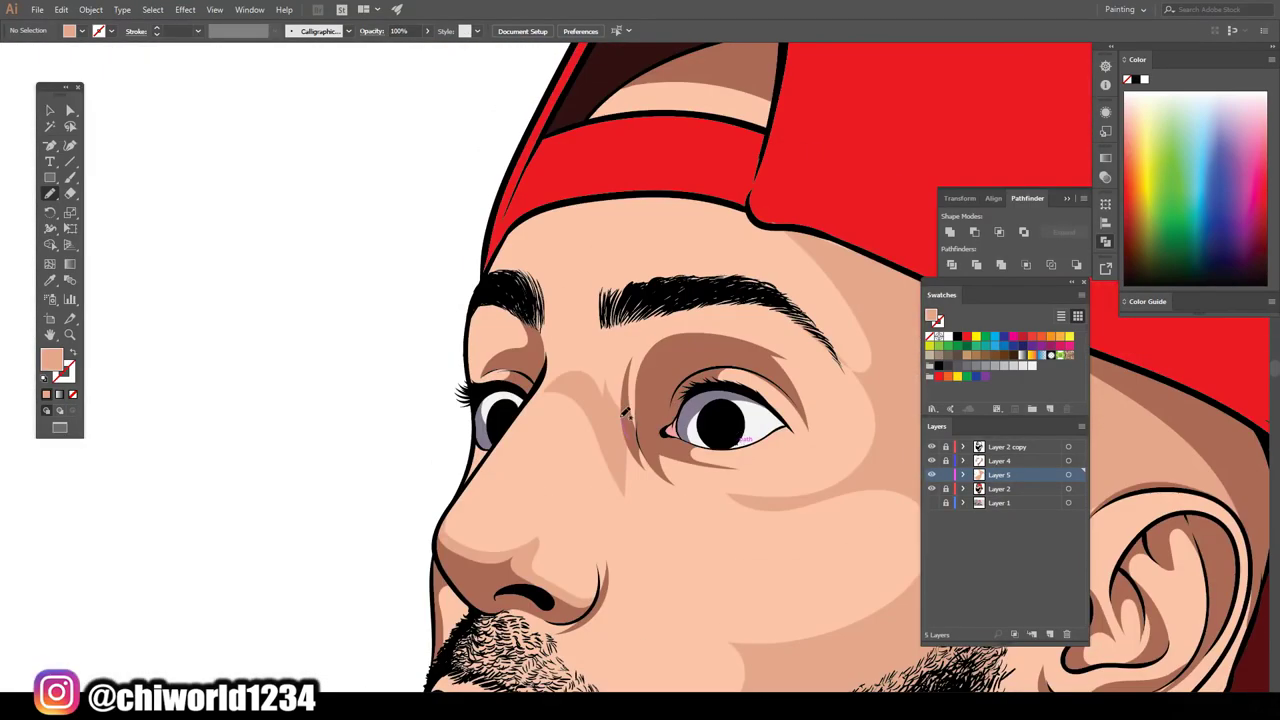
{"action": "left_click_drag", "start_coordinate": [648, 312], "coordinate": [758, 330]}
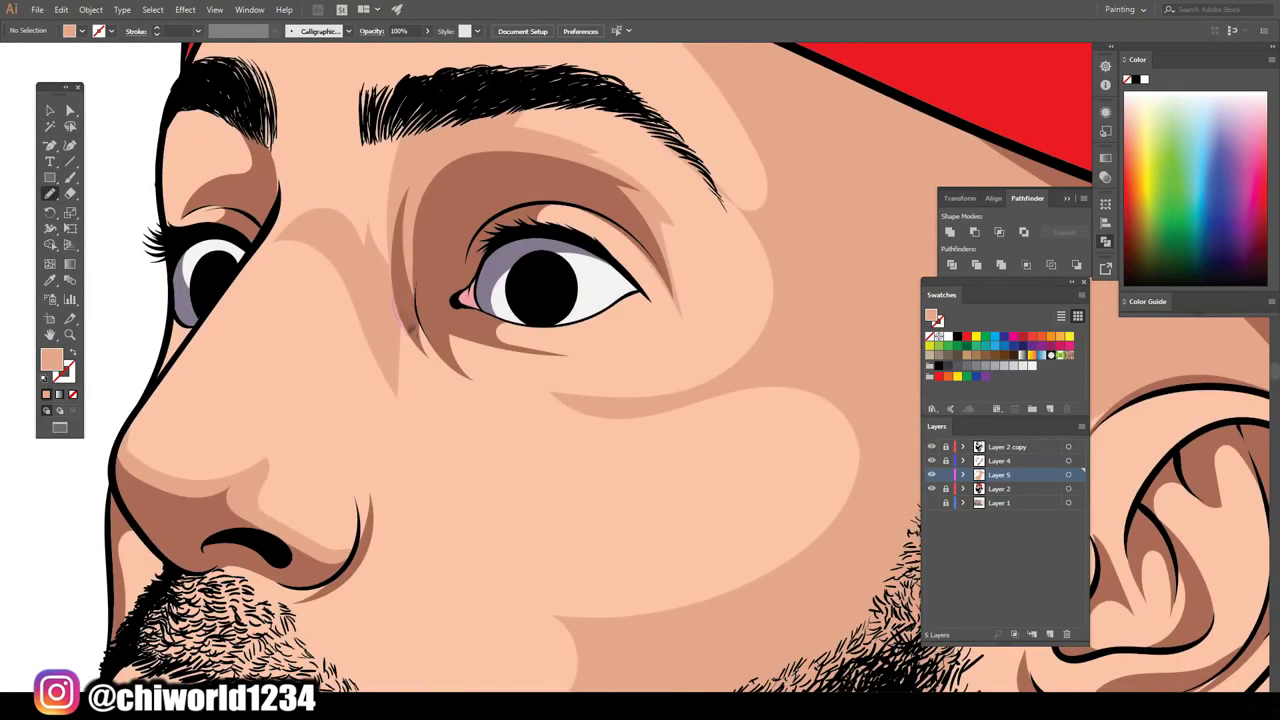
{"action": "left_click_drag", "start_coordinate": [410, 326], "coordinate": [614, 357]}
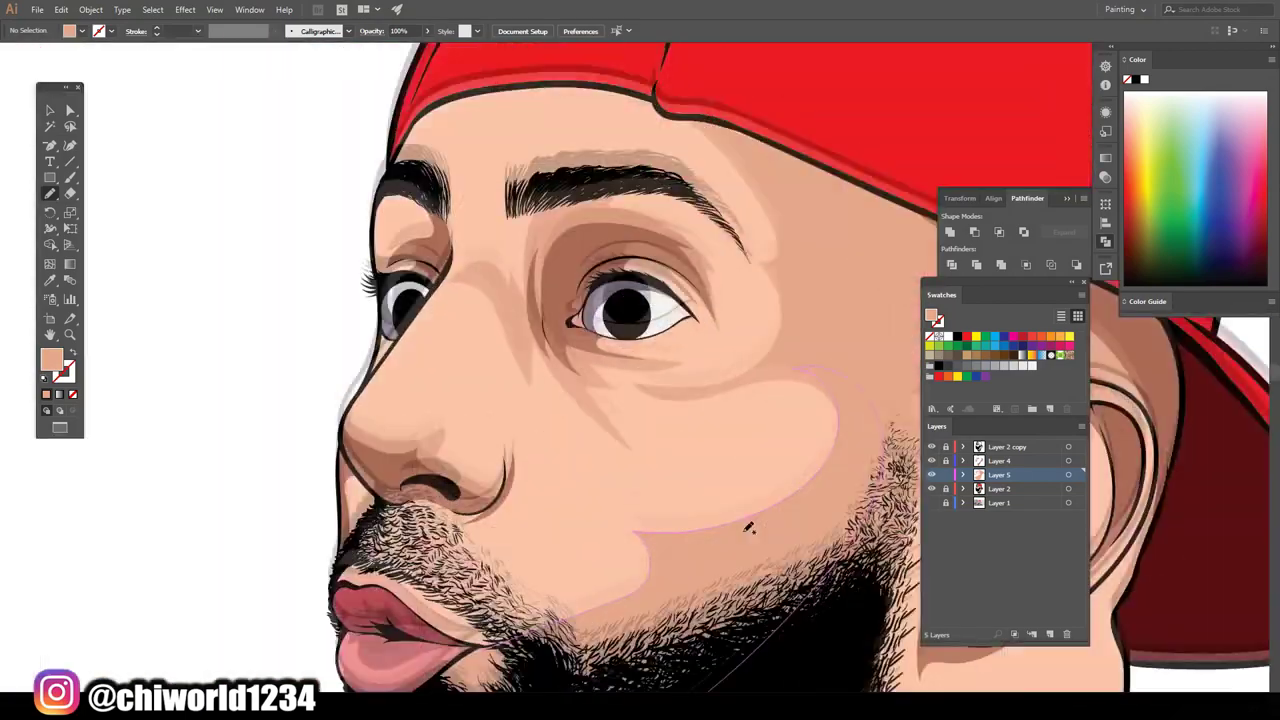
Add shading above the left eyebrow, above the ear and down the beard edge
{"action": "scroll", "coordinate": [748, 527], "scroll_direction": "down", "scroll_amount": 2}
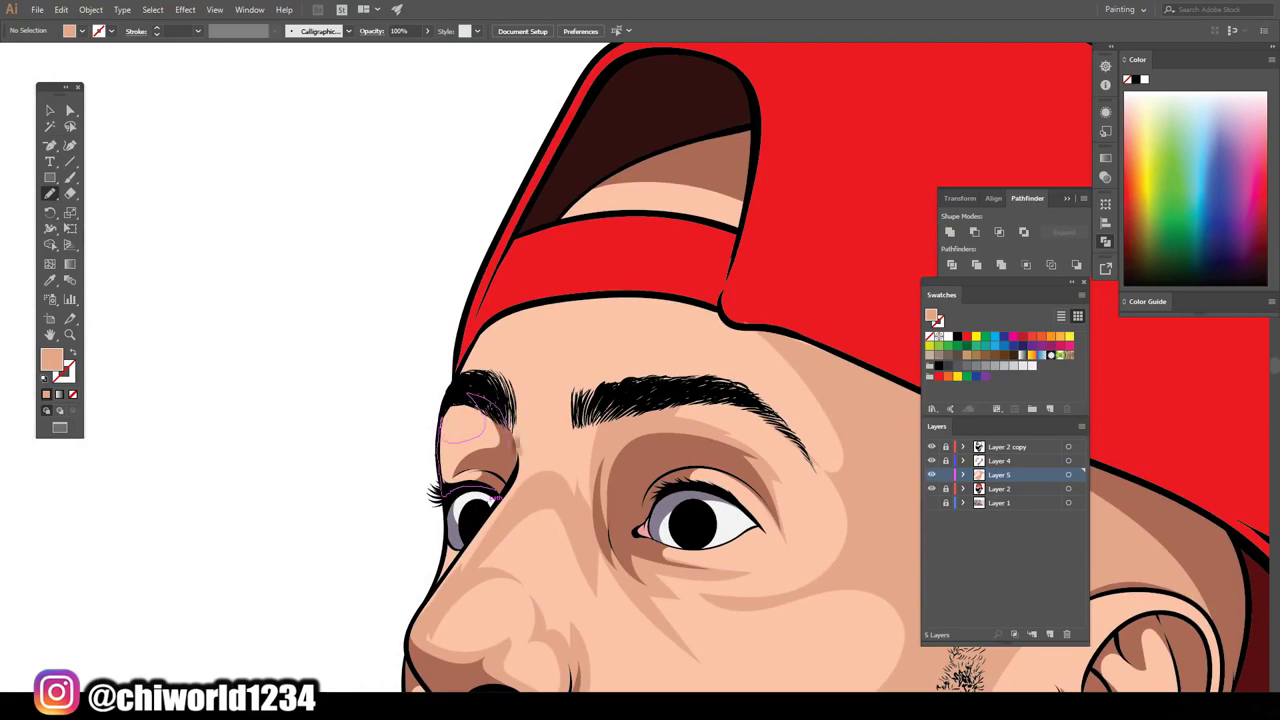
{"action": "scroll", "coordinate": [500, 430], "scroll_direction": "up", "scroll_amount": 3}
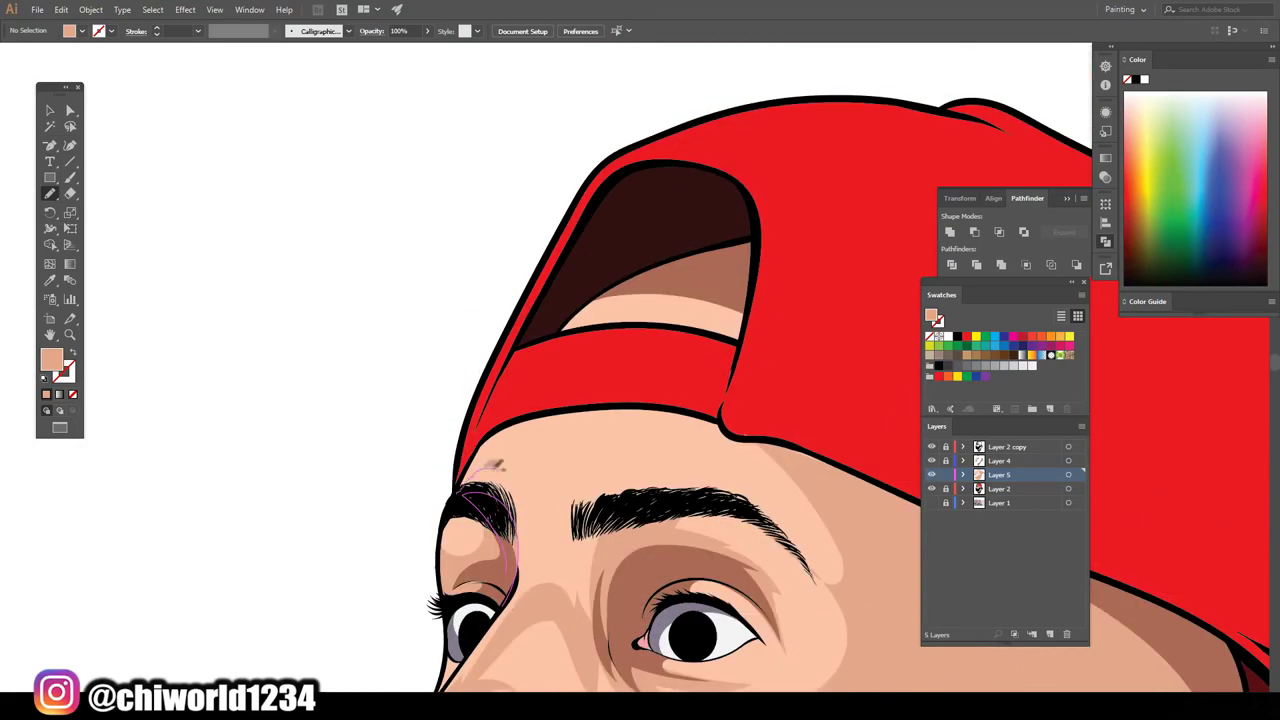
{"action": "left_click_drag", "start_coordinate": [568, 483], "coordinate": [815, 508]}
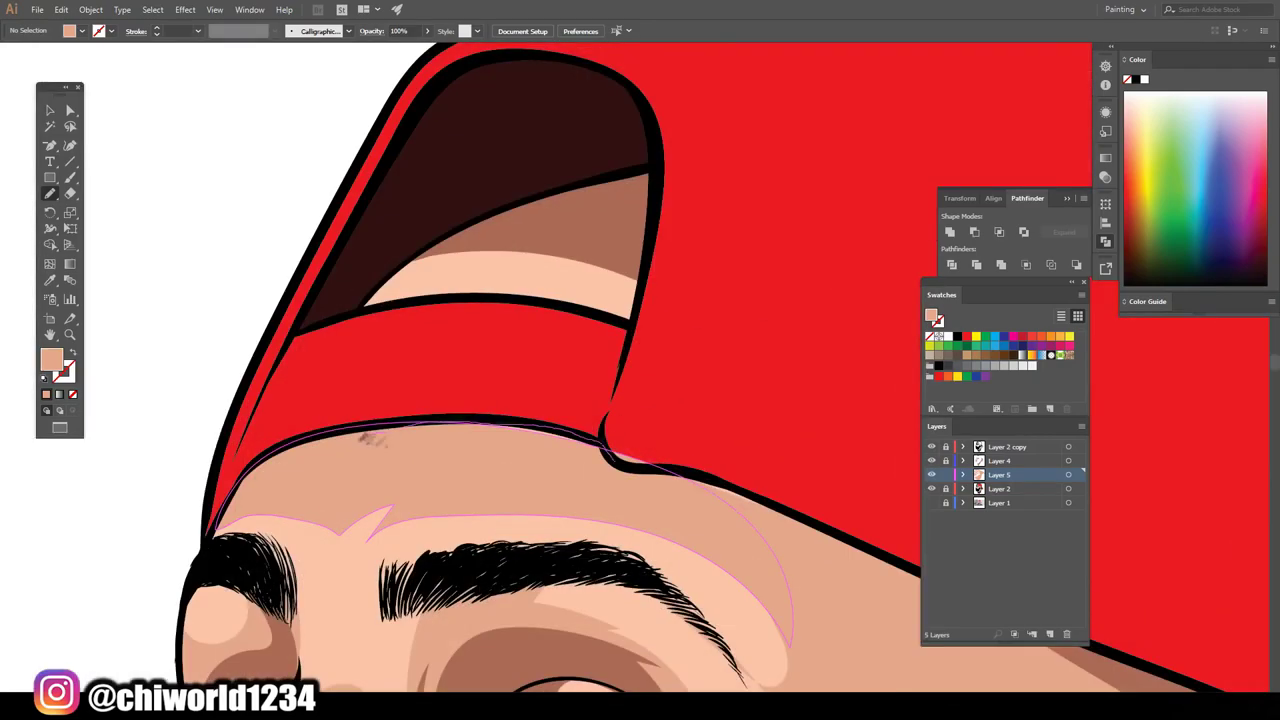
{"action": "scroll", "coordinate": [380, 435], "scroll_direction": "up", "scroll_amount": 5}
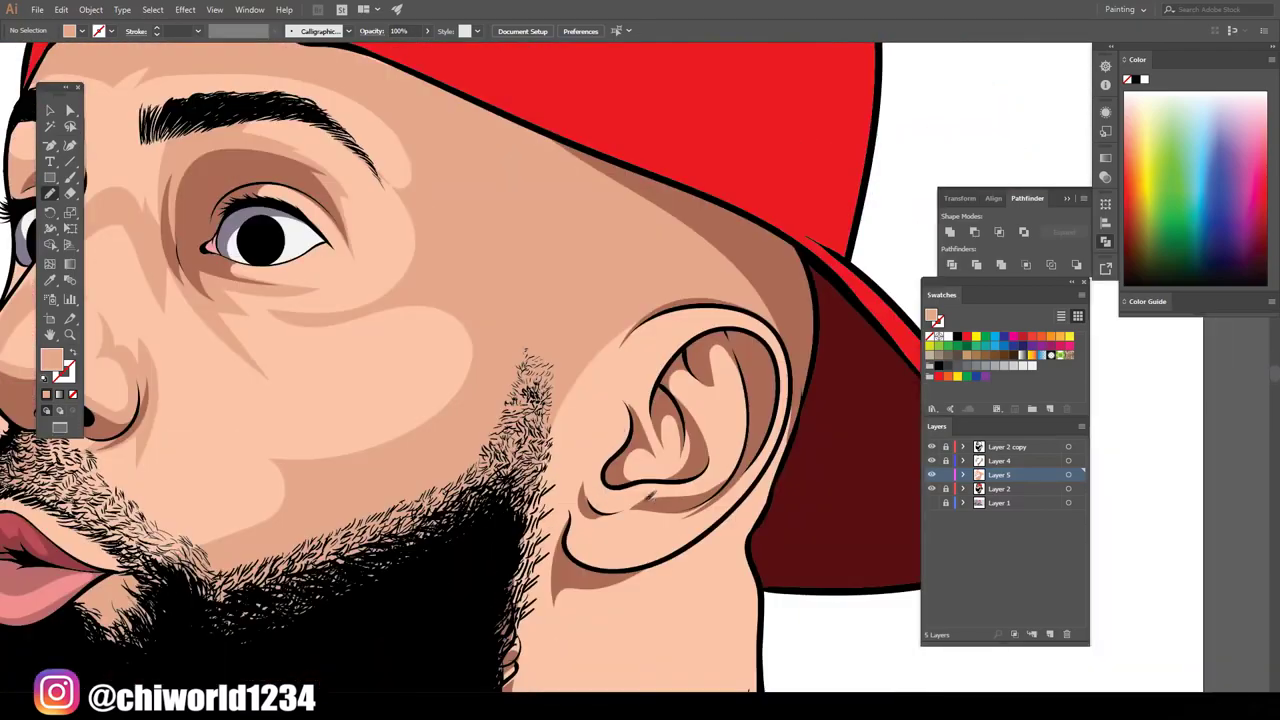
{"action": "left_click_drag", "start_coordinate": [565, 345], "coordinate": [740, 300]}
{"action": "left_click_drag", "start_coordinate": [528, 400], "coordinate": [502, 665]}
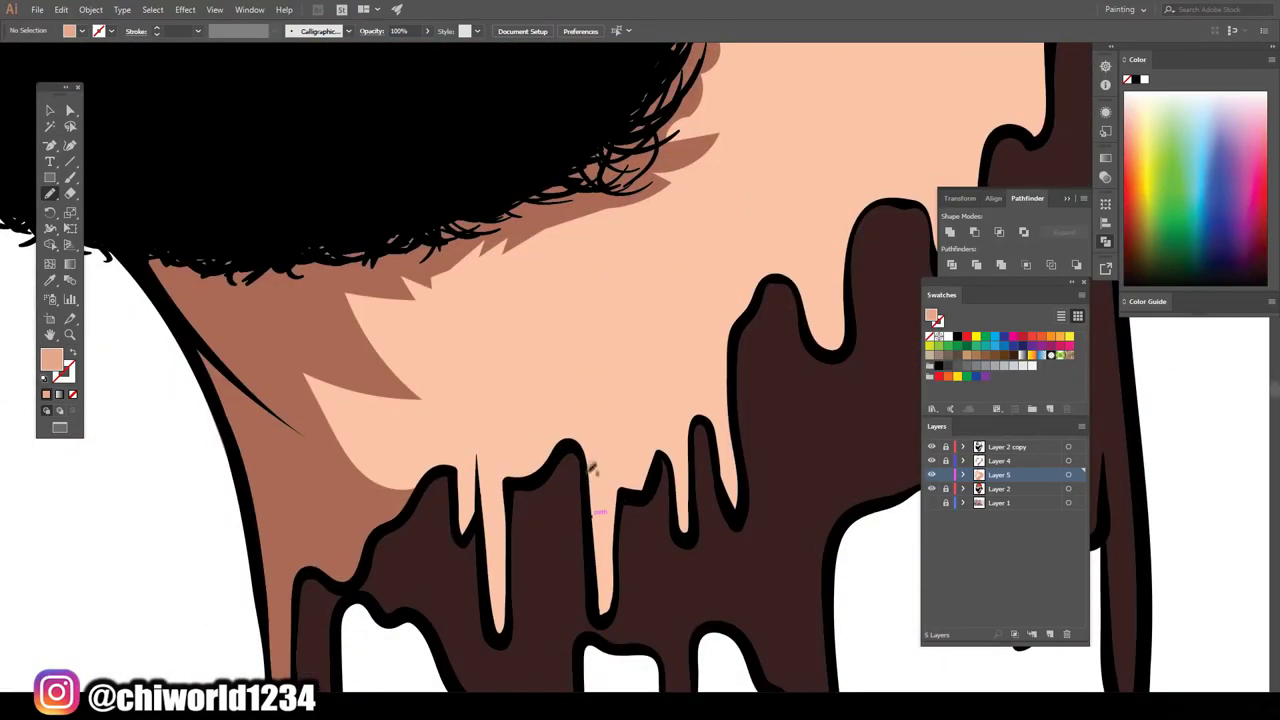
Draw the darker closed neck shadow under the beard and ear, following the chocolate drips
{"action": "left_click_drag", "start_coordinate": [469, 341], "coordinate": [400, 505]}
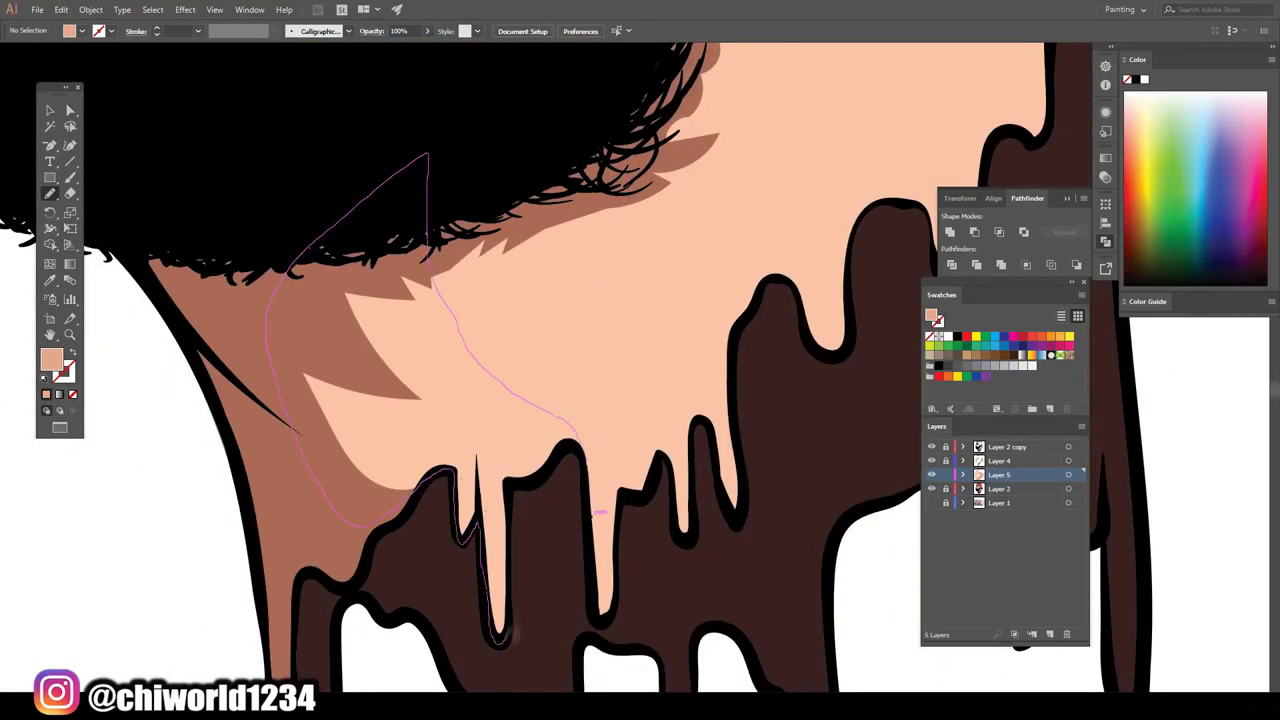
{"action": "left_click_drag", "start_coordinate": [463, 540], "coordinate": [580, 448]}
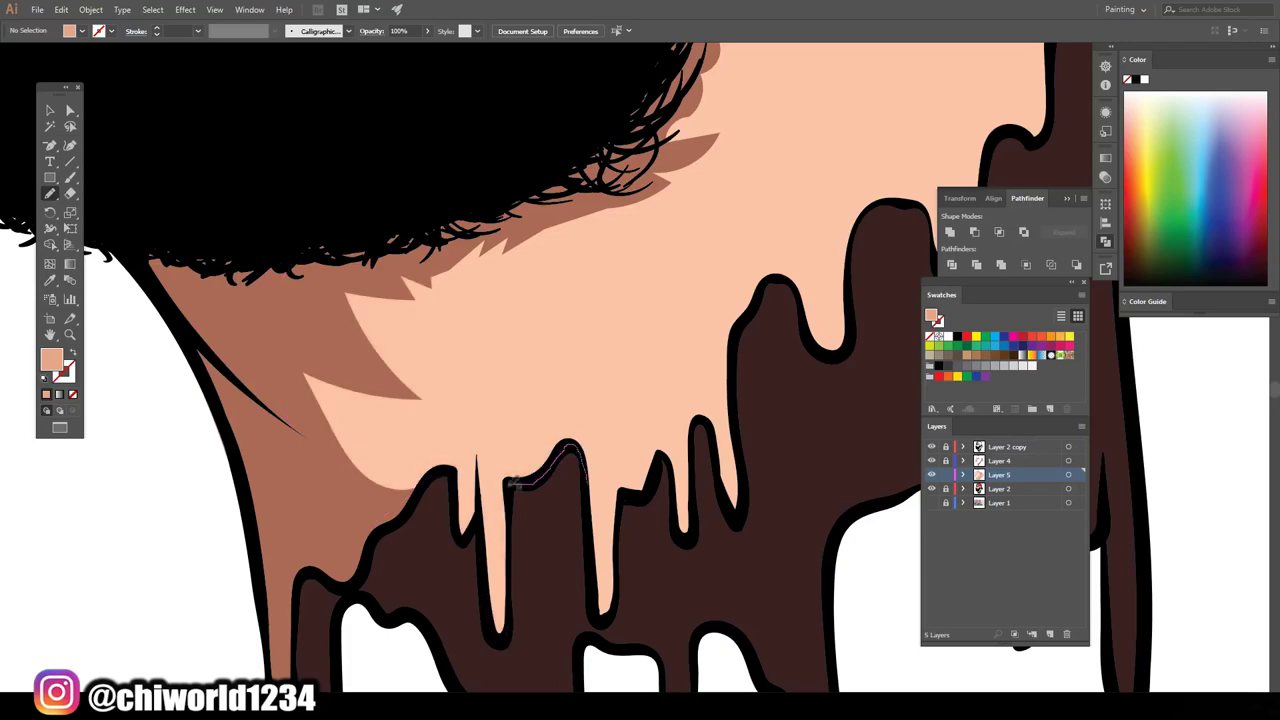
{"action": "left_click_drag", "start_coordinate": [505, 638], "coordinate": [458, 500]}
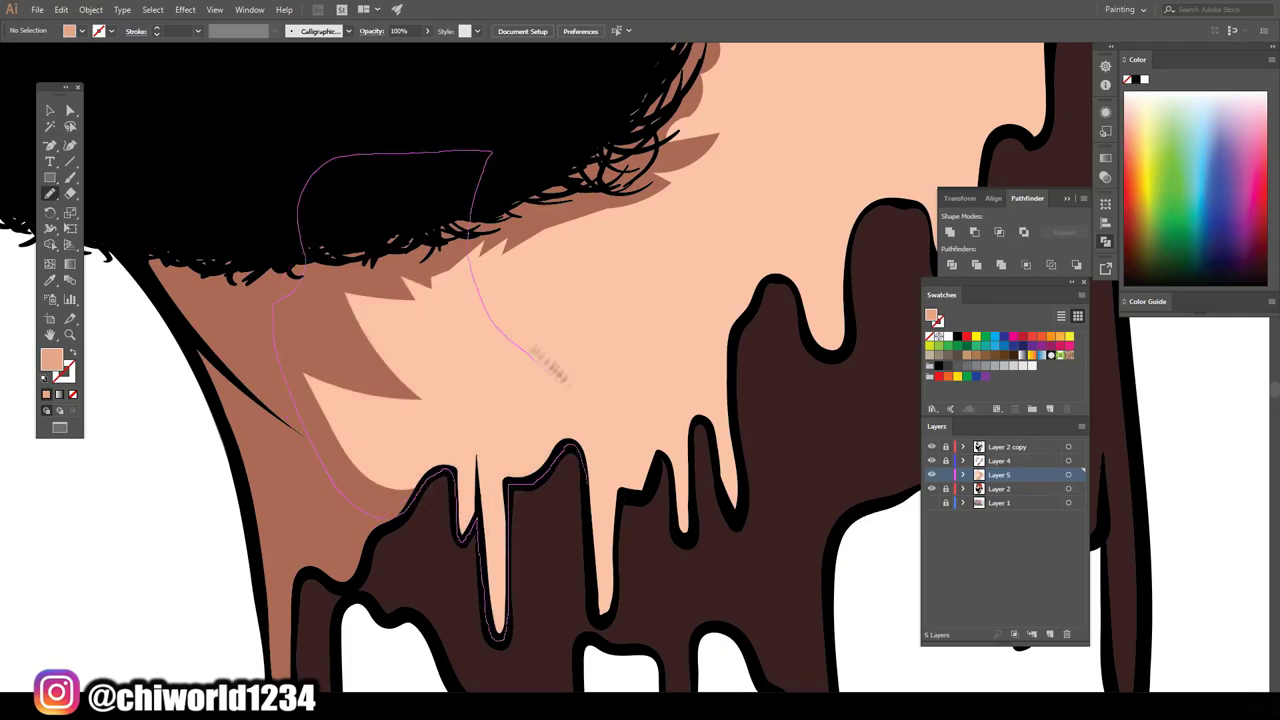
{"action": "left_click_drag", "start_coordinate": [282, 297], "coordinate": [605, 608]}
{"action": "key", "text": "ctrl+minus"}
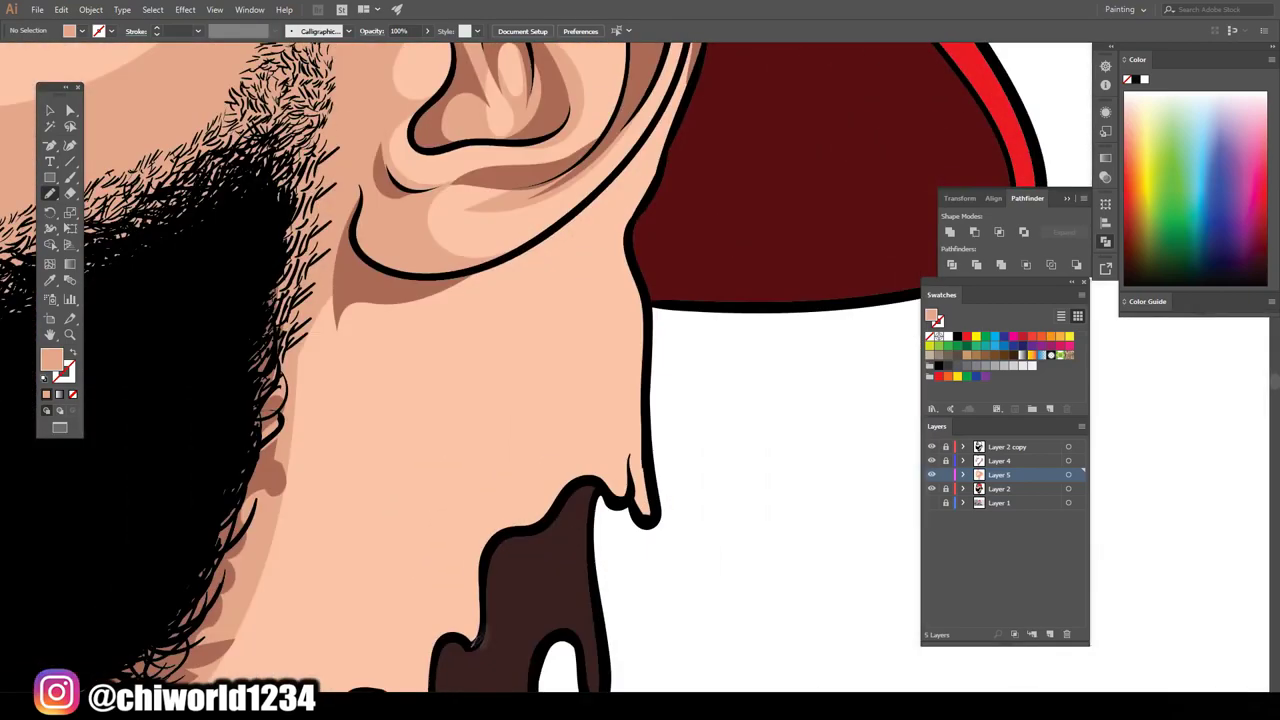
{"action": "mouse_move", "coordinate": [478, 648]}
{"action": "left_mouse_down"}
{"action": "mouse_move", "coordinate": [530, 288]}
{"action": "mouse_move", "coordinate": [636, 160]}
{"action": "mouse_move", "coordinate": [654, 446]}
{"action": "mouse_move", "coordinate": [586, 478]}
{"action": "left_mouse_up"}
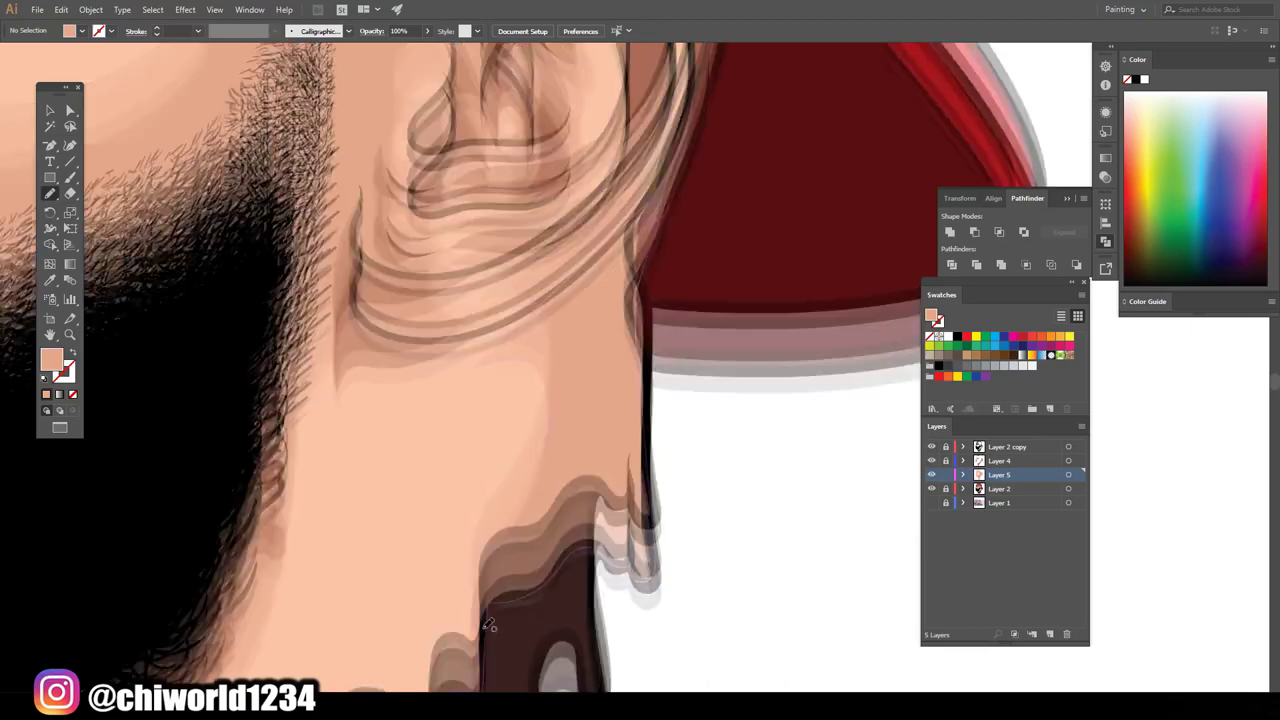
{"action": "mouse_move", "coordinate": [447, 640]}
{"action": "left_mouse_down"}
{"action": "mouse_move", "coordinate": [515, 447]}
{"action": "mouse_move", "coordinate": [372, 290]}
{"action": "mouse_move", "coordinate": [628, 178]}
{"action": "mouse_move", "coordinate": [648, 350]}
{"action": "mouse_move", "coordinate": [630, 498]}
{"action": "left_mouse_up"}
{"action": "mouse_move", "coordinate": [478, 642]}
{"action": "left_mouse_down"}
{"action": "mouse_move", "coordinate": [452, 640]}
{"action": "mouse_move", "coordinate": [462, 568]}
{"action": "left_mouse_up"}
{"action": "scroll", "coordinate": [460, 600], "scroll_direction": "down", "scroll_amount": 3}
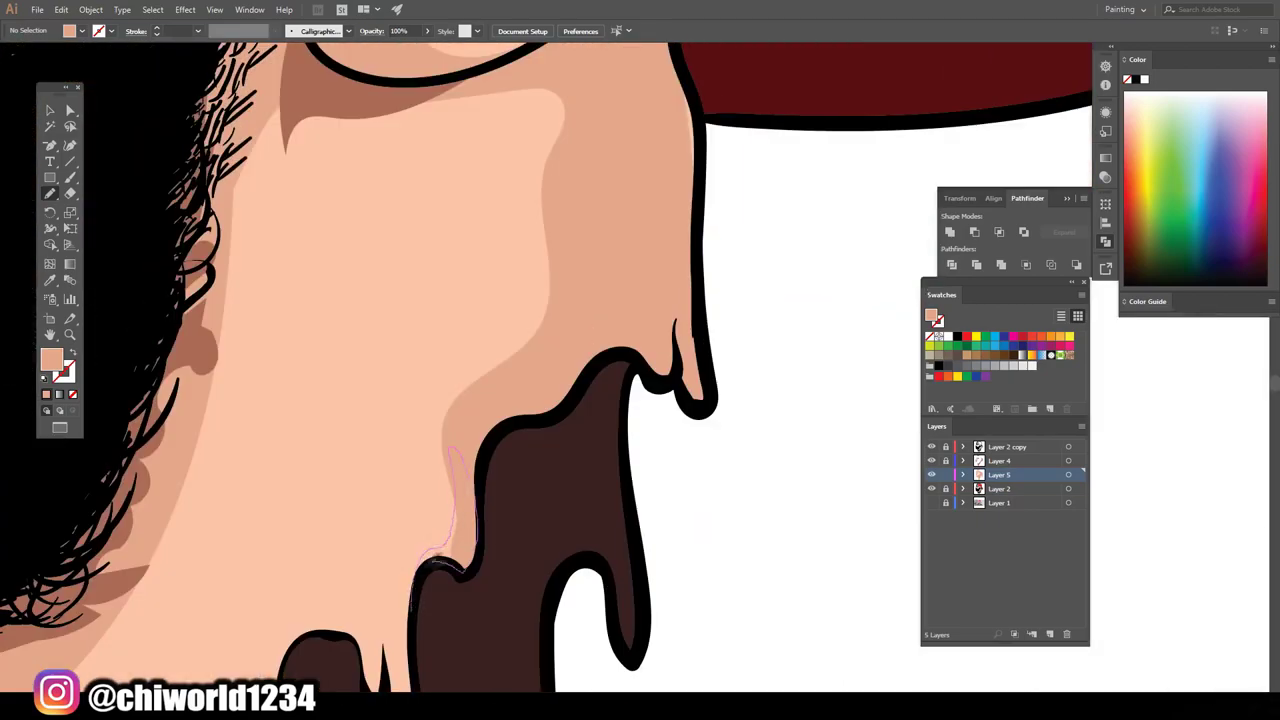
{"action": "scroll", "coordinate": [500, 400], "scroll_direction": "up", "scroll_amount": 5}
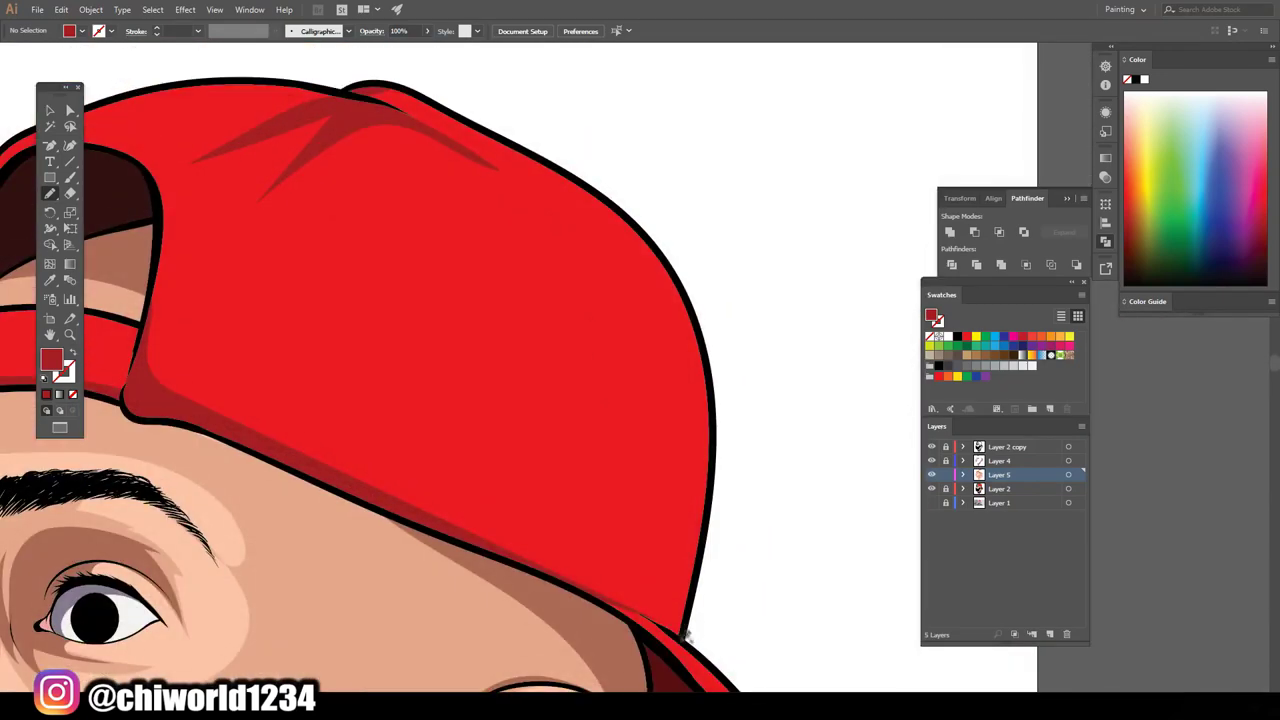
Draw dark-red shading shapes up the cap's right side and right edge
{"action": "left_click_drag", "start_coordinate": [684, 634], "coordinate": [586, 316]}
{"action": "left_click_drag", "start_coordinate": [675, 630], "coordinate": [665, 625]}
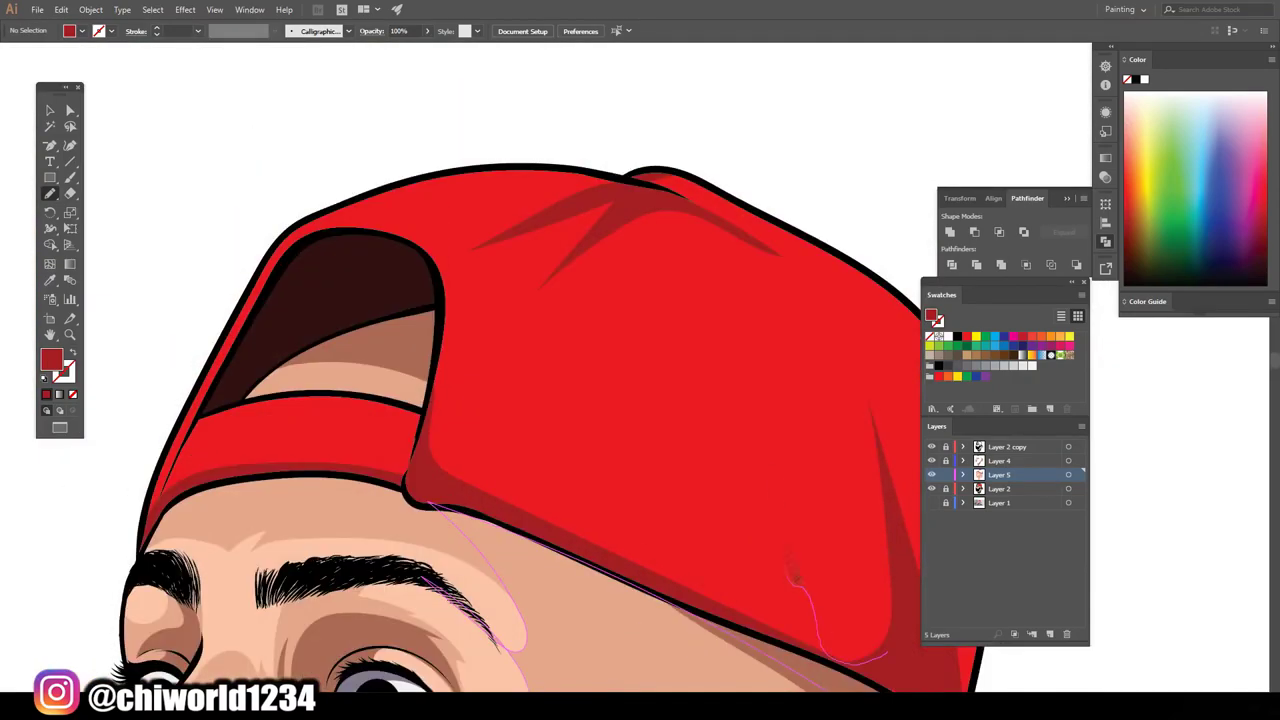
{"action": "left_click_drag", "start_coordinate": [795, 578], "coordinate": [815, 655]}
{"action": "left_click_drag", "start_coordinate": [900, 540], "coordinate": [782, 586]}
{"action": "key", "text": "ctrl+0"}
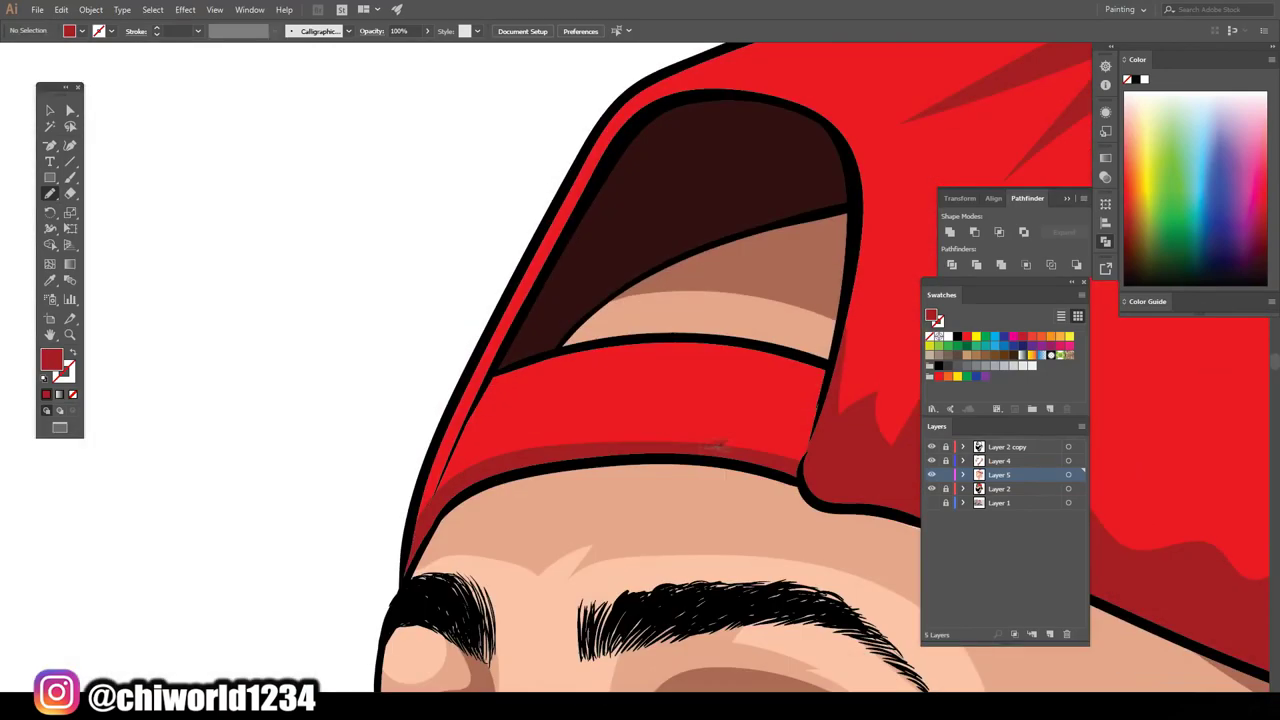
Shade the cap brim in dark red, add a new layer and remove the stroke colour
{"action": "mouse_move", "coordinate": [600, 372]}
{"action": "left_mouse_down"}
{"action": "mouse_move", "coordinate": [493, 370]}
{"action": "mouse_move", "coordinate": [436, 452]}
{"action": "left_mouse_up"}
{"action": "left_click_drag", "start_coordinate": [396, 600], "coordinate": [400, 598]}
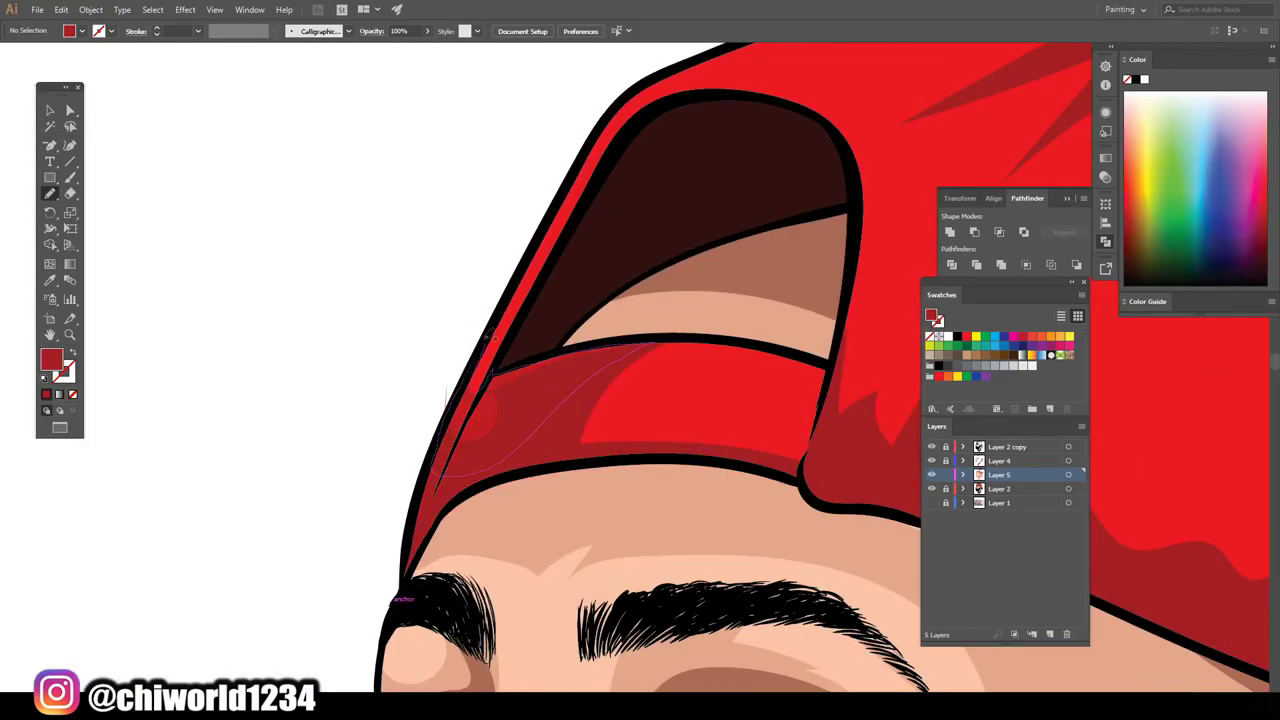
{"action": "key", "text": "ctrl+0"}
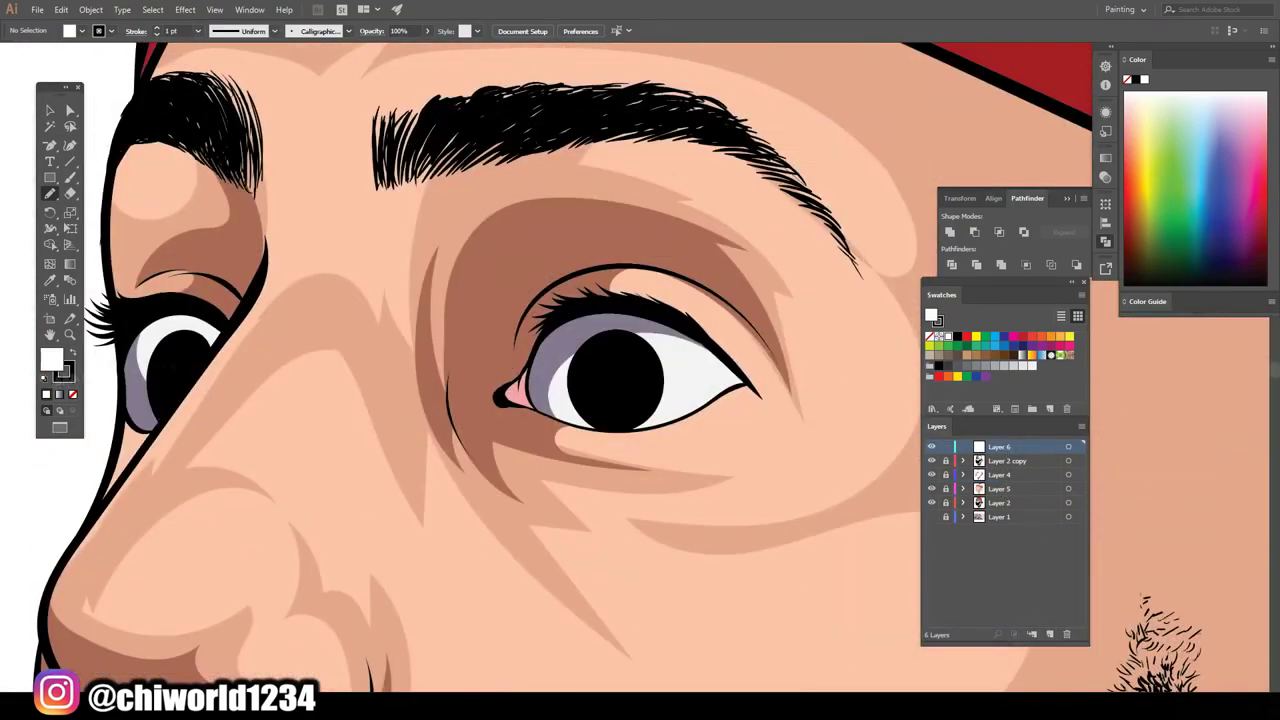
{"action": "left_click", "coordinate": [64, 372]}
{"action": "left_click", "coordinate": [72, 394]}
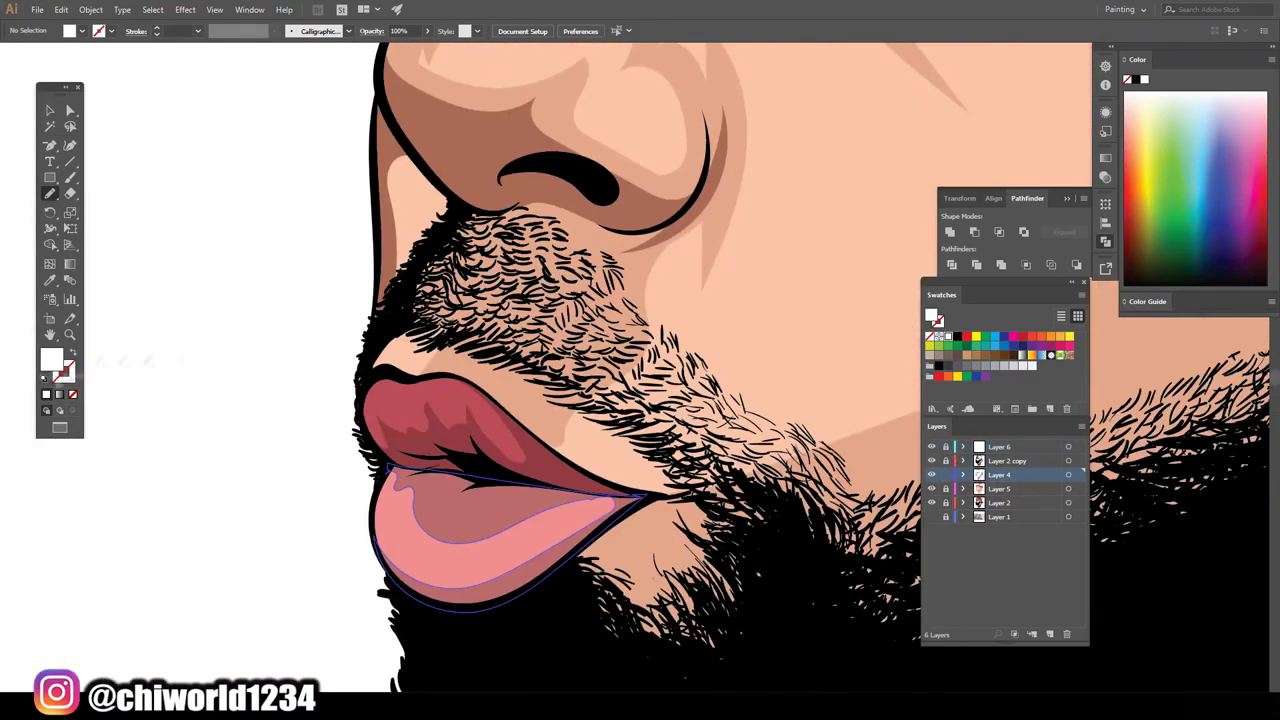
Sample a light pink from the lips and paint a highlight on the lower lip
{"action": "key", "text": "ctrl+shift+a"}
{"action": "key", "text": "i"}
{"action": "left_click", "coordinate": [578, 518]}
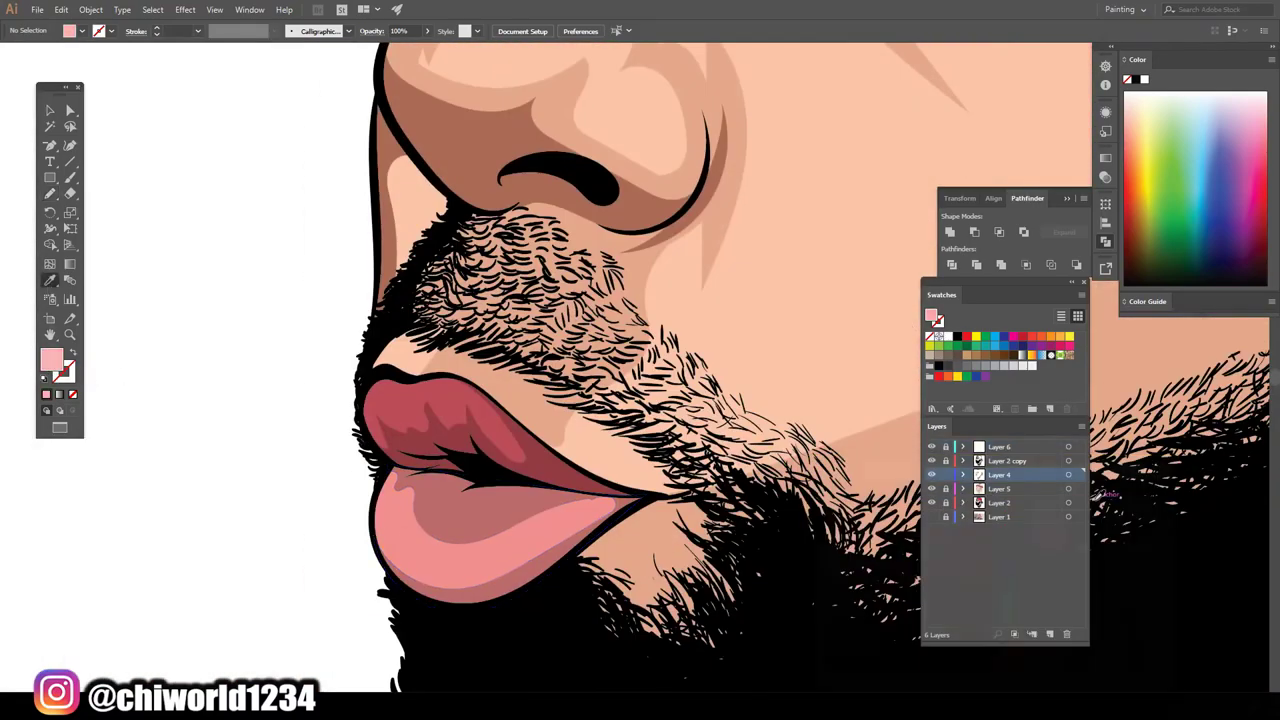
{"action": "key", "text": "shift+b"}
{"action": "left_click_drag", "start_coordinate": [500, 547], "coordinate": [424, 574]}
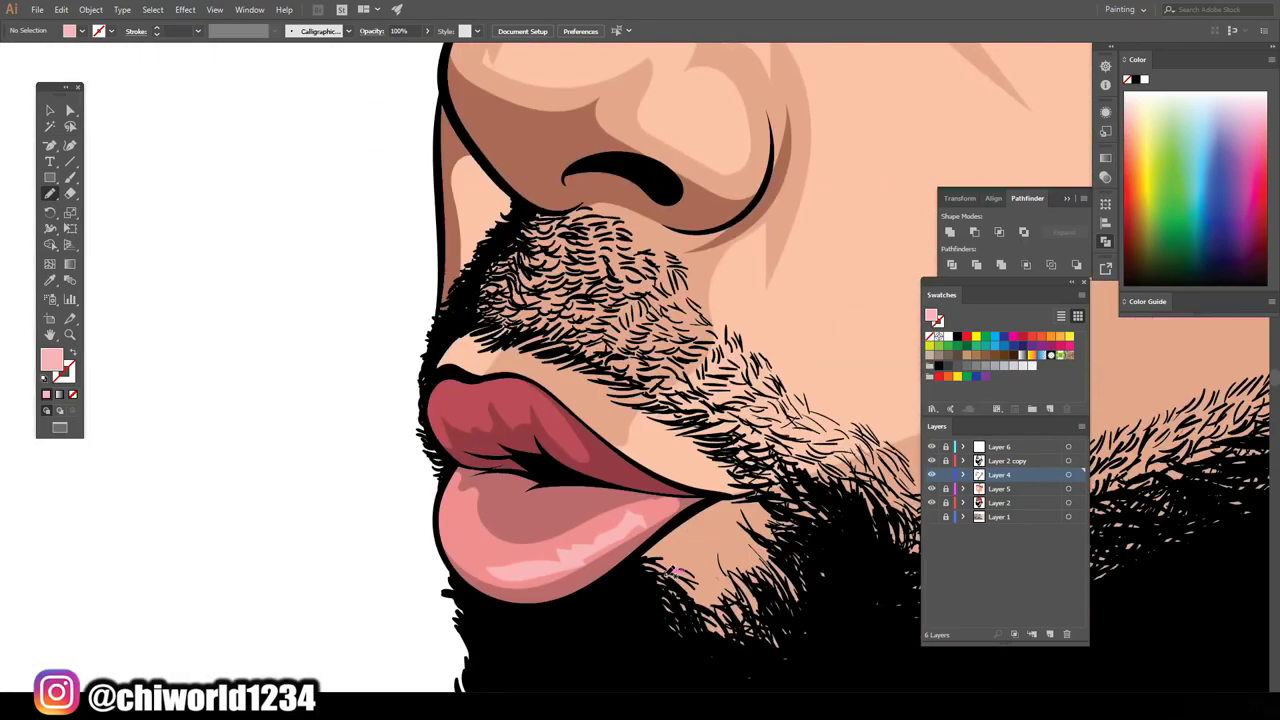
Sample the dark lip red, lighten it to pink and paint an upper-lip highlight
{"action": "key", "text": "i"}
{"action": "left_click", "coordinate": [470, 420]}
{"action": "double_click", "coordinate": [50, 358]}
{"action": "key", "text": "Return"}
{"action": "key", "text": "shift+b"}
{"action": "left_click_drag", "start_coordinate": [515, 407], "coordinate": [520, 402]}
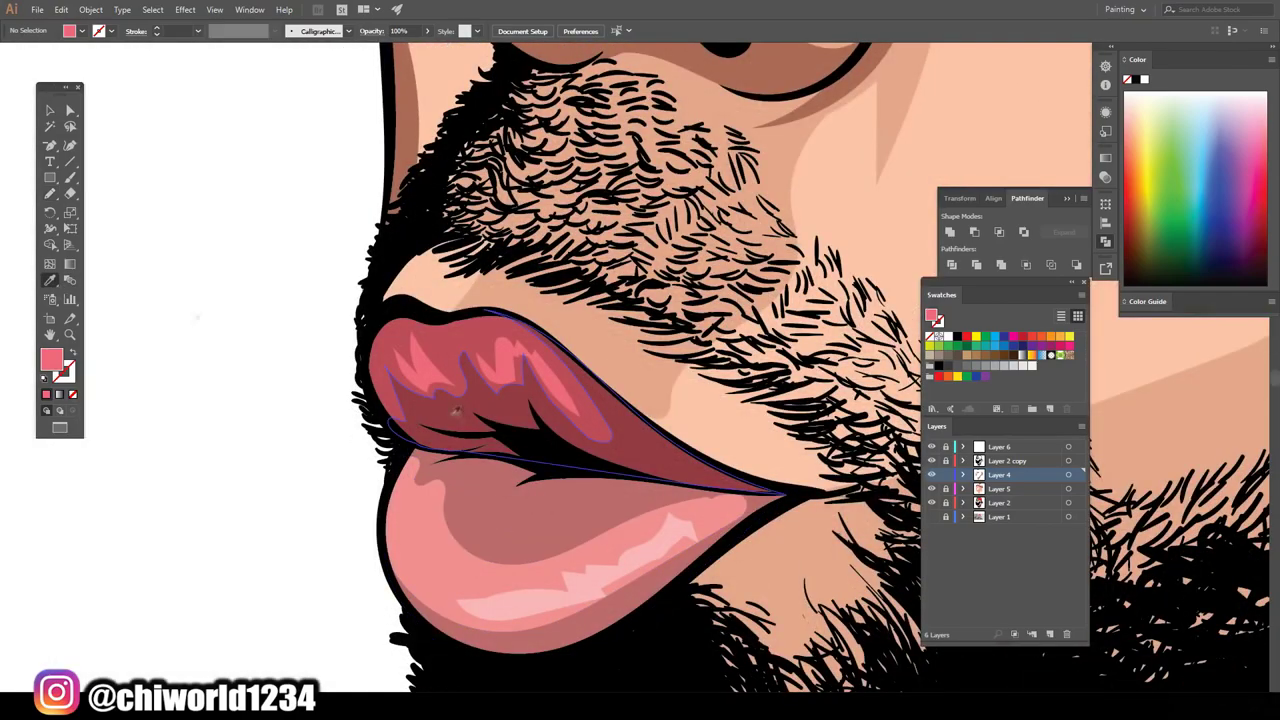
Switch to a dark red fill and paint a dark crease along the lip line
{"action": "key", "text": "ctrl+shift+a"}
{"action": "double_click", "coordinate": [51, 360]}
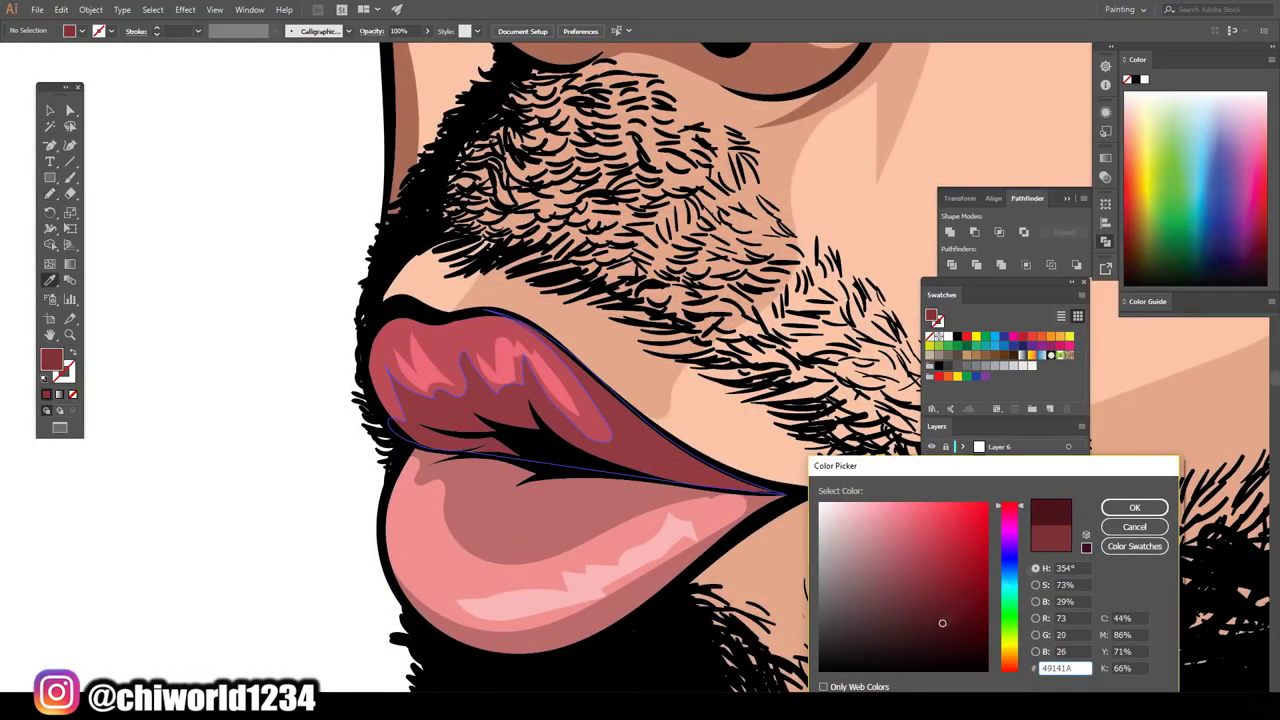
{"action": "key", "text": "Return"}
{"action": "key", "text": "shift+b"}
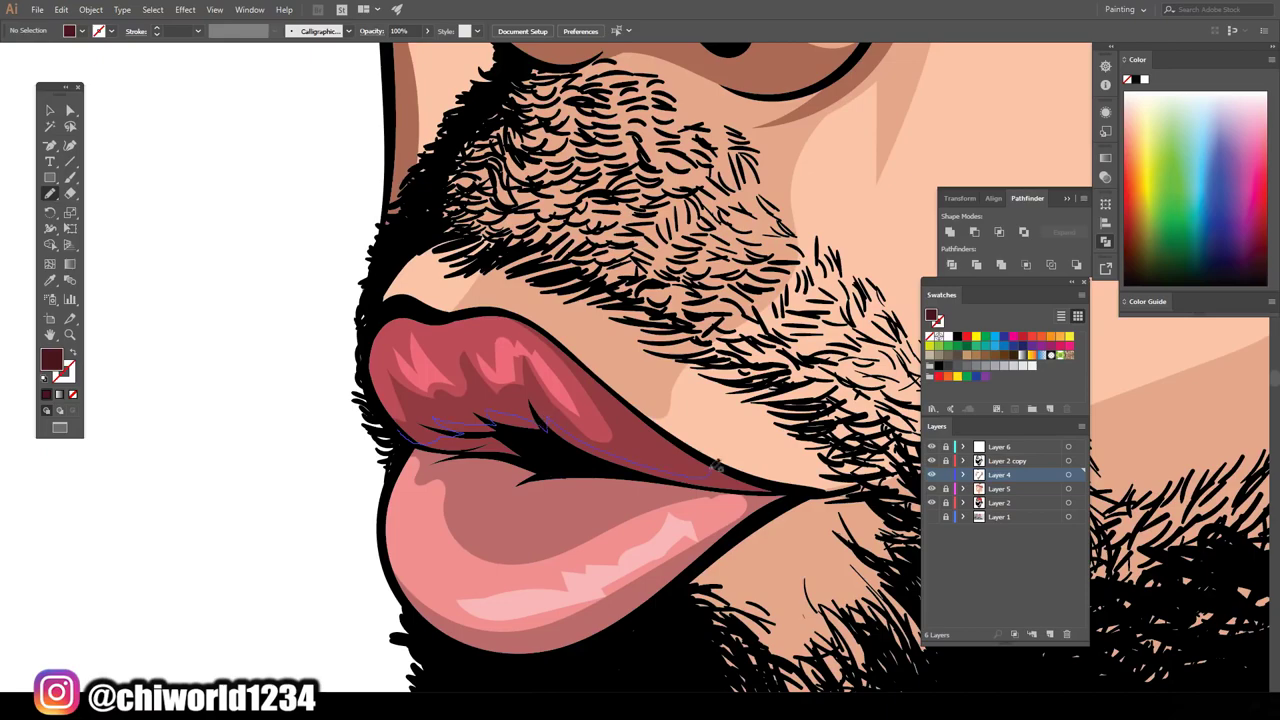
{"action": "left_click_drag", "start_coordinate": [715, 467], "coordinate": [405, 470]}
{"action": "left_click_drag", "start_coordinate": [500, 496], "coordinate": [500, 496]}
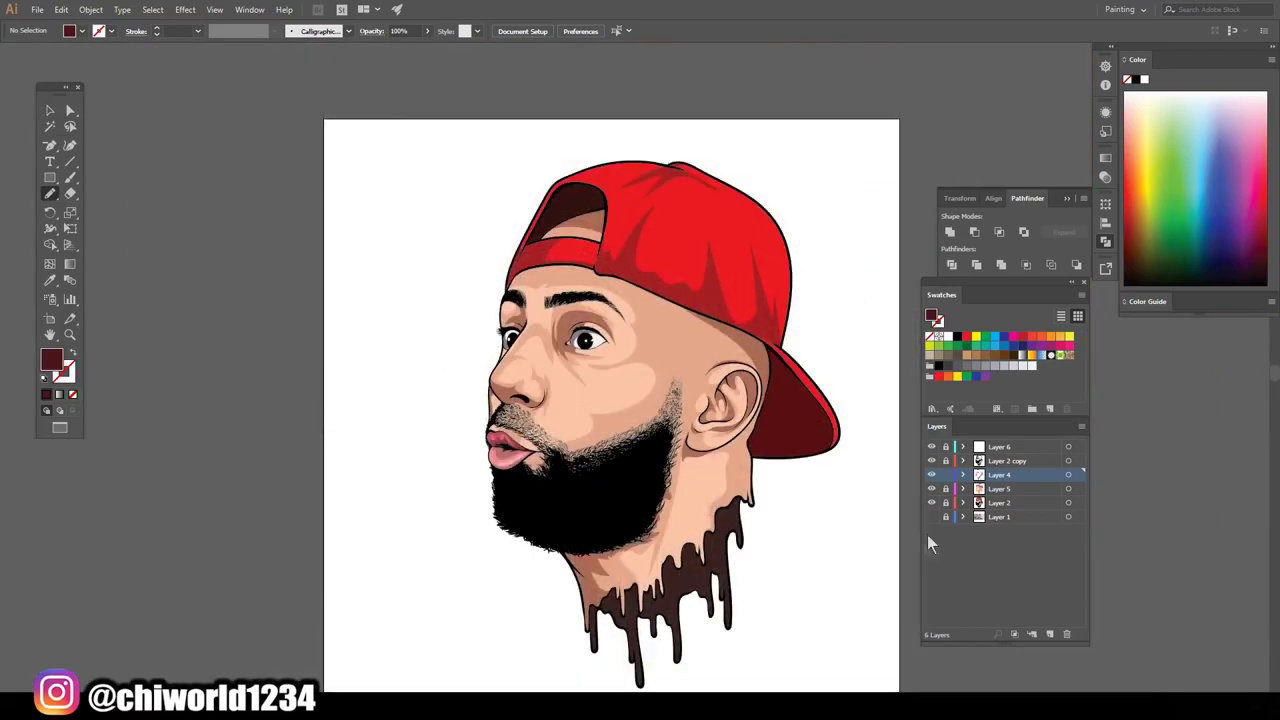
Add a new layer above Layer 5 and pencil a lighter skin-tone highlight on the cheek
{"action": "left_click", "coordinate": [998, 489]}
{"action": "left_click", "coordinate": [1049, 634]}
{"action": "scroll", "coordinate": [605, 397], "scroll_direction": "up", "scroll_amount": 5}
{"action": "key", "text": "i"}
{"action": "left_click", "coordinate": [605, 397]}
{"action": "double_click", "coordinate": [51, 360]}
{"action": "key", "text": "Return"}
{"action": "key", "text": "n"}
{"action": "left_click_drag", "start_coordinate": [718, 390], "coordinate": [398, 535]}
Add light highlights above the right eyebrow, on the left brow edge and nose bridge
{"action": "scroll", "coordinate": [398, 535], "scroll_direction": "down", "scroll_amount": 5}
{"action": "scroll", "coordinate": [540, 380], "scroll_direction": "up", "scroll_amount": 5}
{"action": "left_click_drag", "start_coordinate": [657, 292], "coordinate": [560, 228]}
{"action": "left_click_drag", "start_coordinate": [325, 242], "coordinate": [300, 275]}
{"action": "left_click_drag", "start_coordinate": [395, 272], "coordinate": [375, 290]}
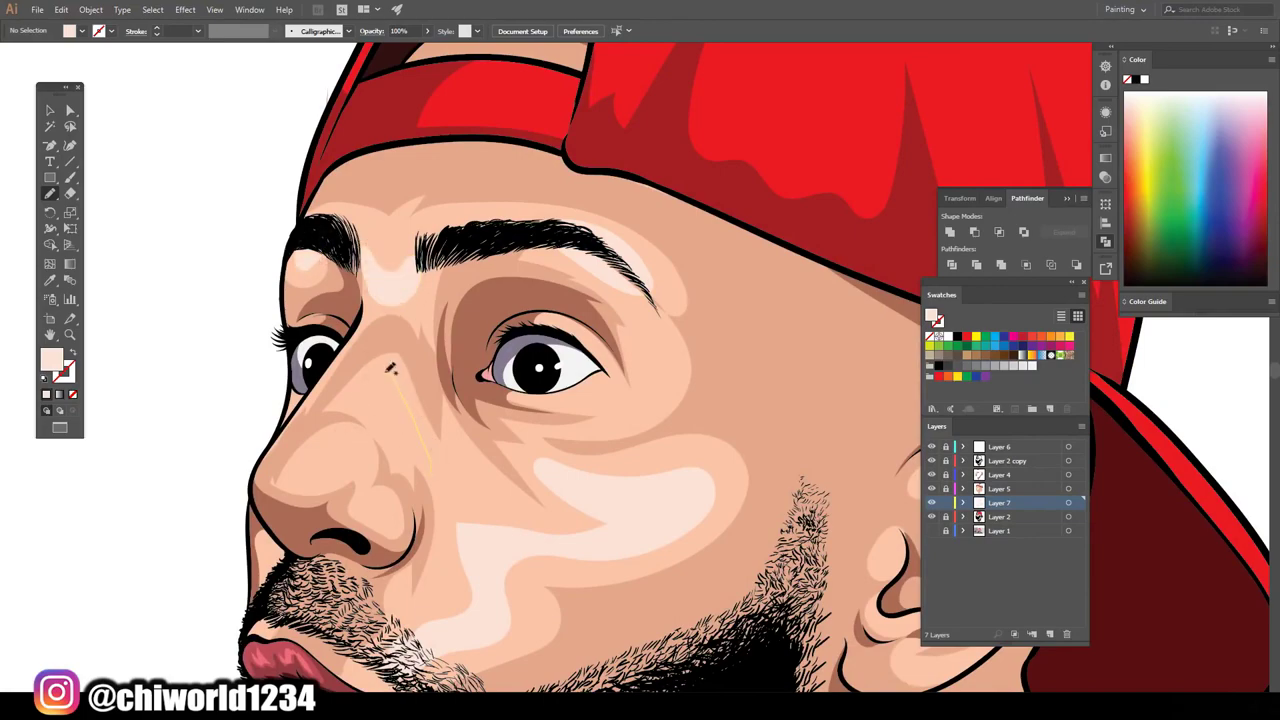
Paint light peach highlights down the nose and along the inner ear
{"action": "left_click_drag", "start_coordinate": [405, 463], "coordinate": [378, 478]}
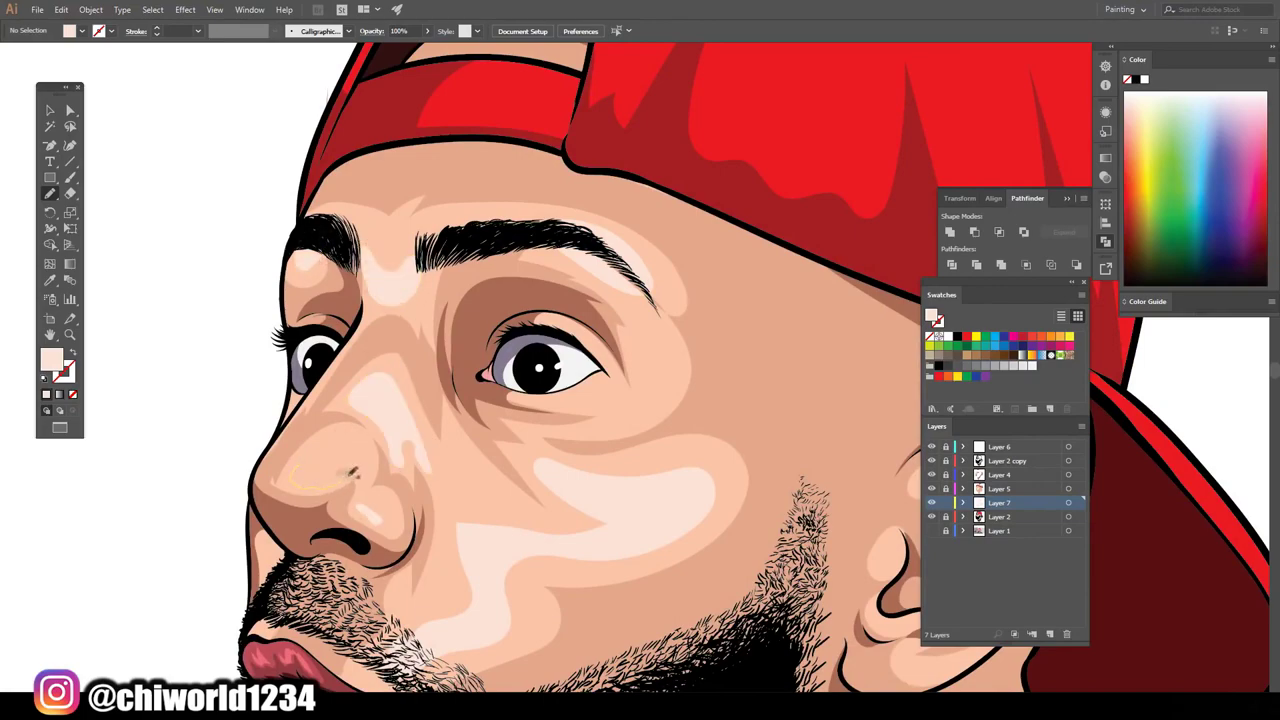
{"action": "scroll", "coordinate": [352, 471], "scroll_direction": "down", "scroll_amount": 3}
{"action": "scroll", "coordinate": [752, 522], "scroll_direction": "up", "scroll_amount": 3}
{"action": "scroll", "coordinate": [756, 525], "scroll_direction": "up", "scroll_amount": 1}
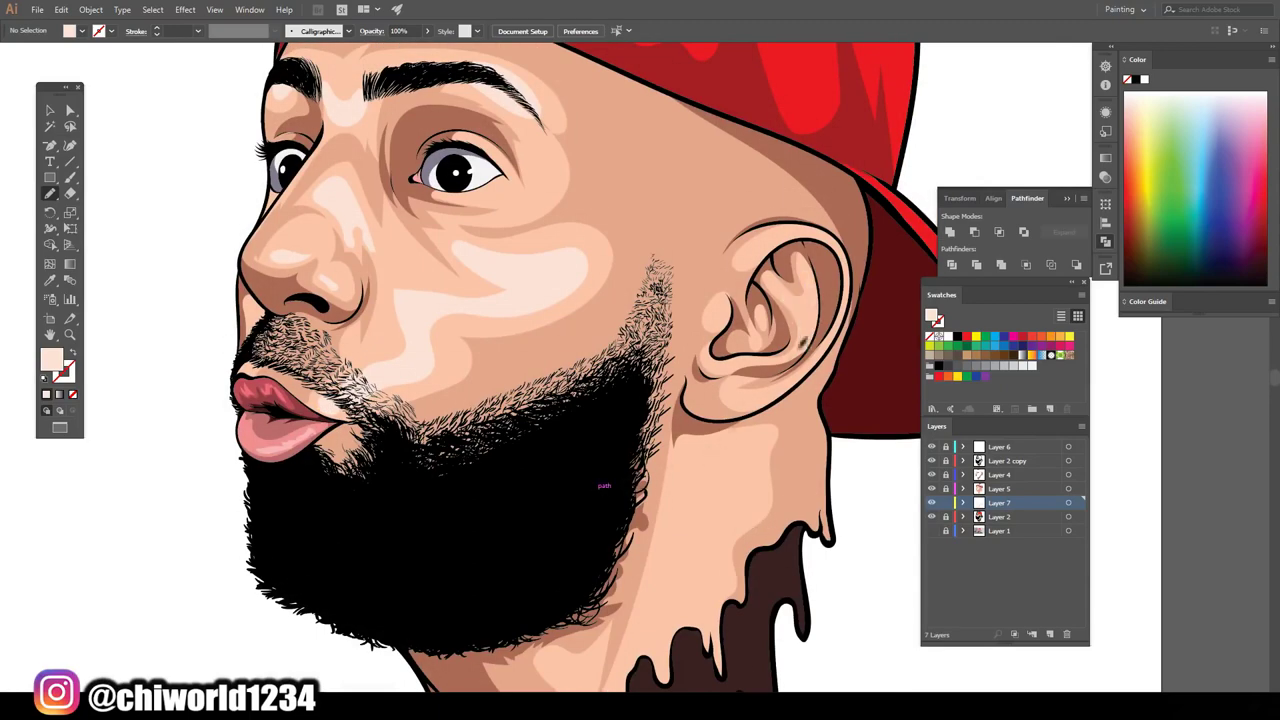
{"action": "left_click_drag", "start_coordinate": [783, 280], "coordinate": [800, 340]}
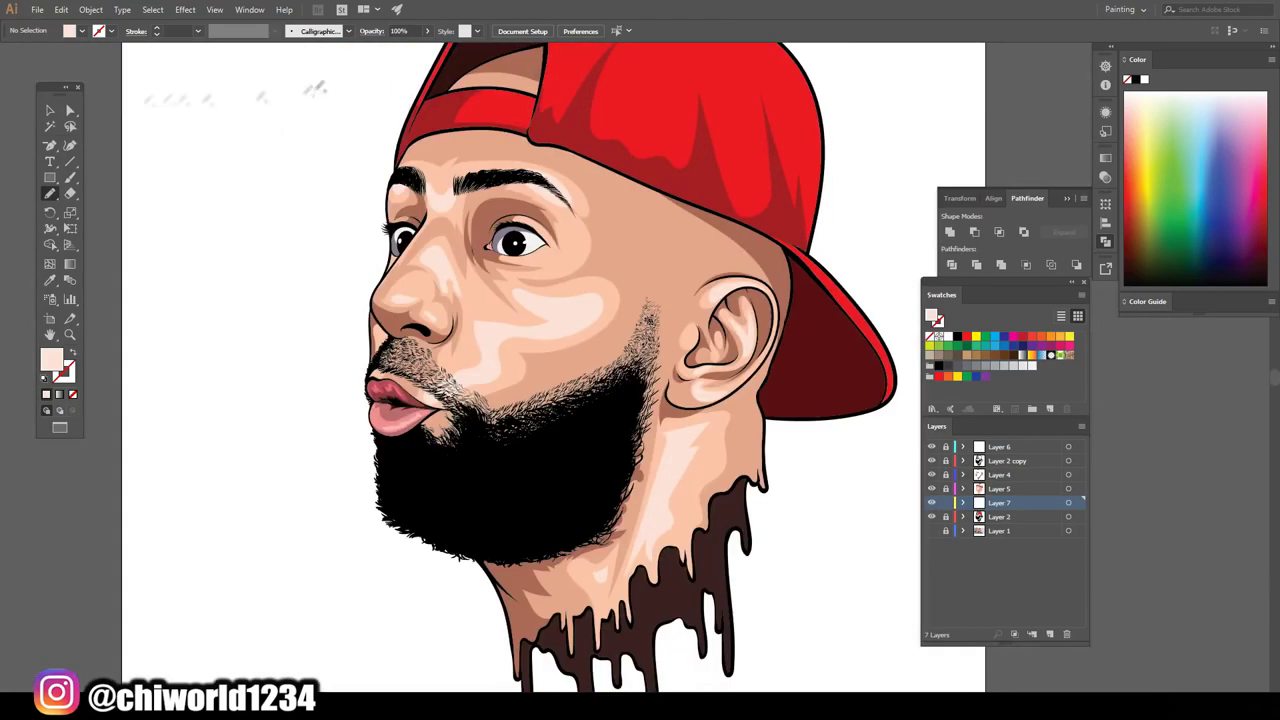
Select the face highlight shapes and add a new layer for the head shadow
{"action": "key", "text": "v"}
{"action": "left_click_drag", "start_coordinate": [320, 80], "coordinate": [895, 620]}
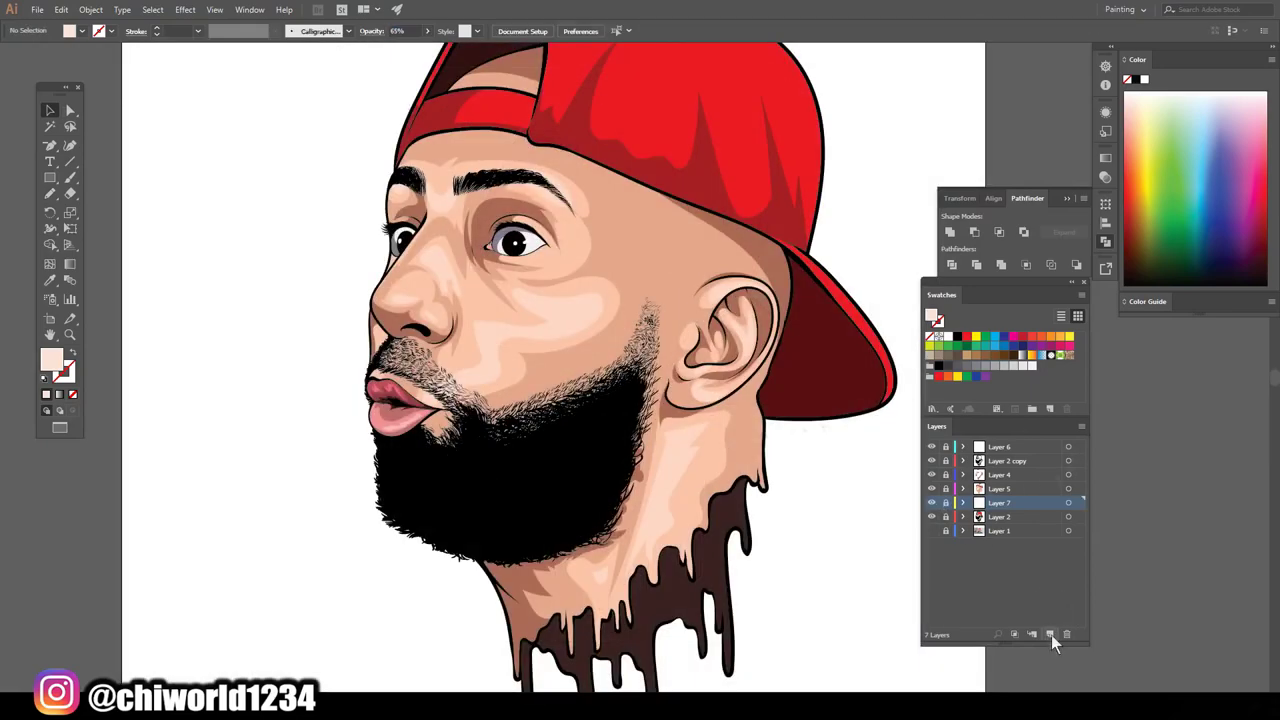
{"action": "left_click", "coordinate": [1049, 634]}
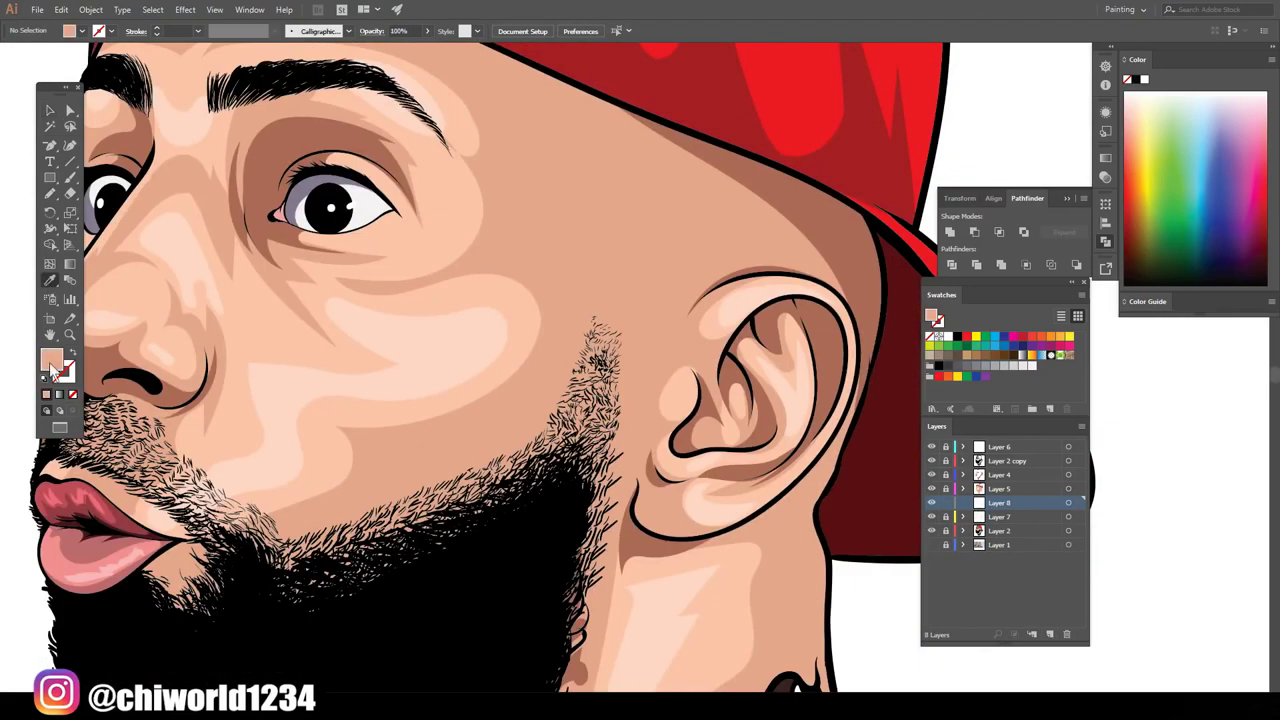
{"action": "double_click", "coordinate": [52, 362]}
Pencil a darker brown-peach temple shadow from sideburn to cap and move Layer 8 higher
{"action": "left_click", "coordinate": [1130, 503]}
{"action": "key", "text": "n"}
{"action": "left_click_drag", "start_coordinate": [593, 268], "coordinate": [557, 78]}
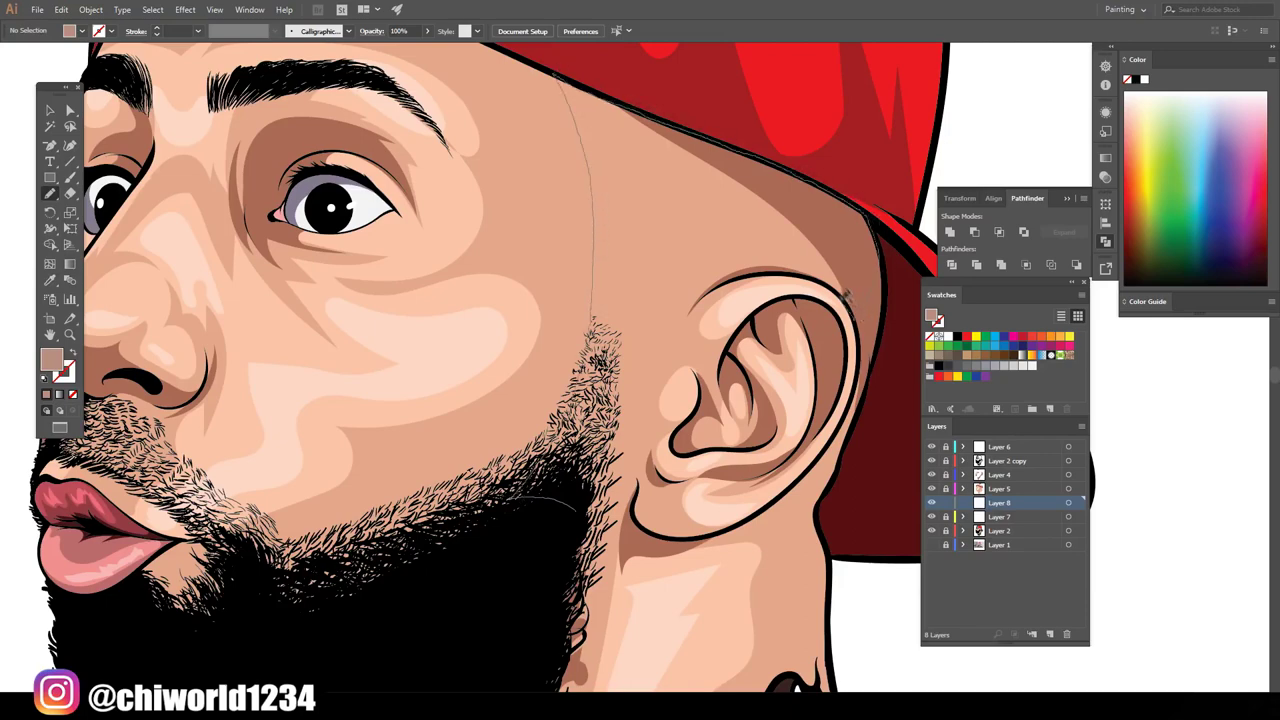
{"action": "left_click_drag", "start_coordinate": [557, 78], "coordinate": [610, 320]}
{"action": "mouse_move", "coordinate": [1000, 502]}
{"action": "left_mouse_down"}
{"action": "mouse_move", "coordinate": [1018, 476]}
{"action": "mouse_move", "coordinate": [1020, 492]}
{"action": "left_mouse_up"}
{"action": "scroll", "coordinate": [820, 628], "scroll_direction": "down", "scroll_amount": 3}
{"action": "scroll", "coordinate": [820, 628], "scroll_direction": "up", "scroll_amount": 1}
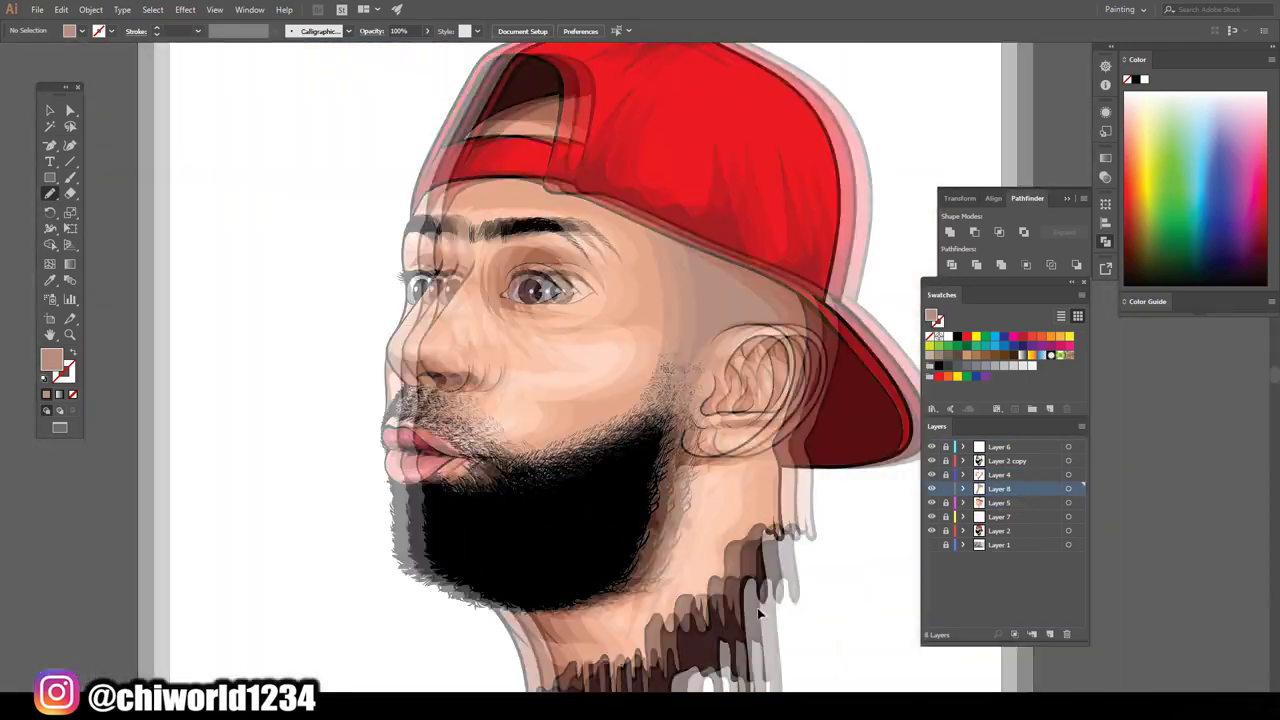
{"action": "scroll", "coordinate": [820, 628], "scroll_direction": "up", "scroll_amount": 1}
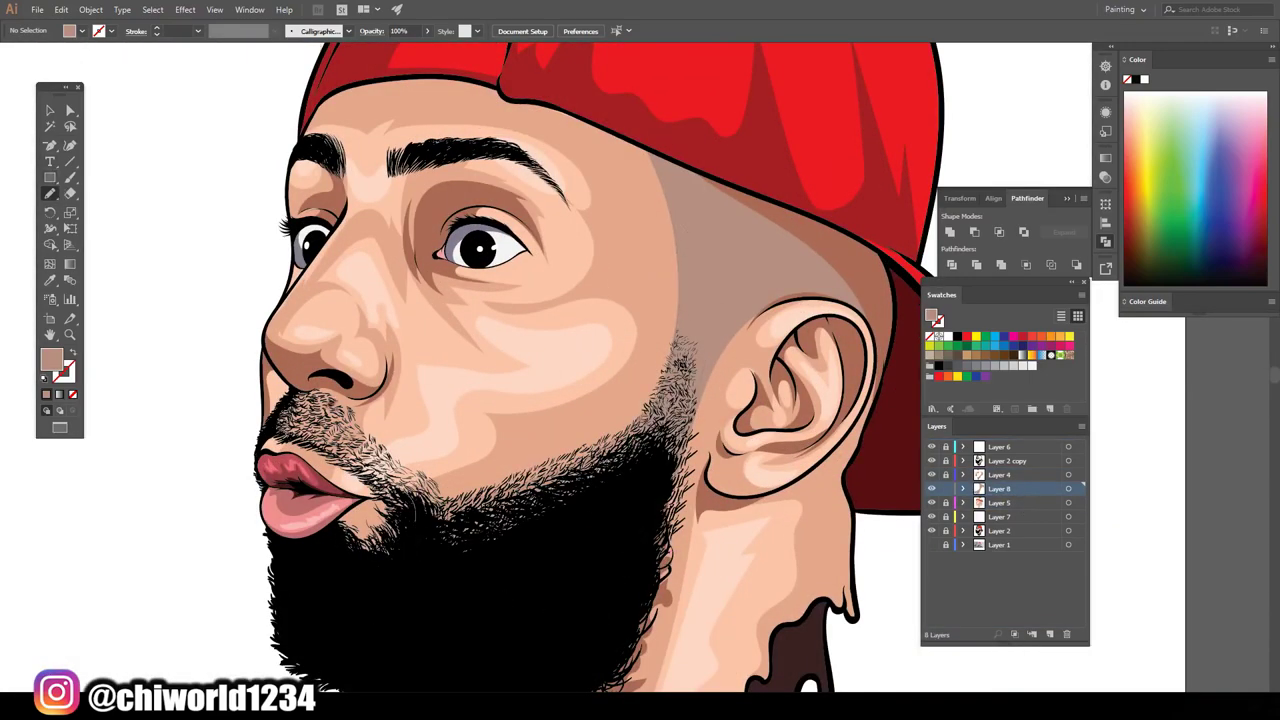
Expand the temple shadow into plain filled shapes via the Object menu, then deselect it
{"action": "key", "text": "v"}
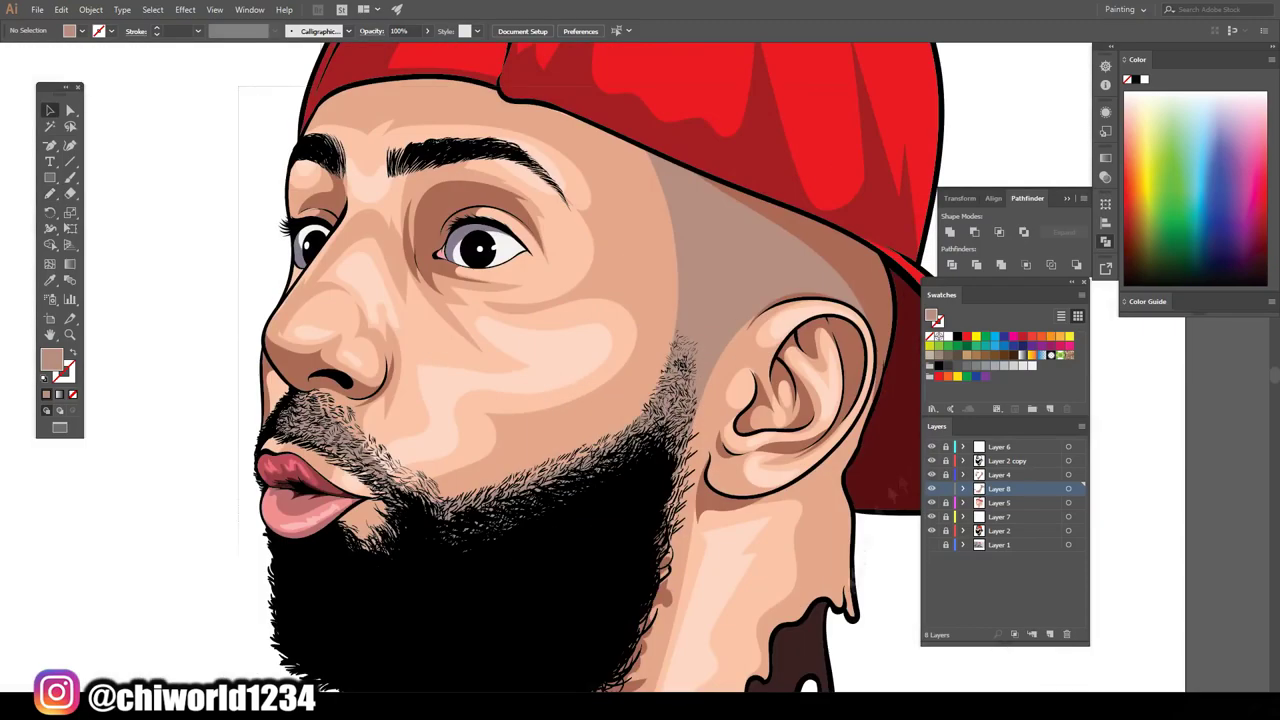
{"action": "key", "text": "ctrl+minus"}
{"action": "left_click", "coordinate": [90, 9]}
{"action": "left_click", "coordinate": [117, 155]}
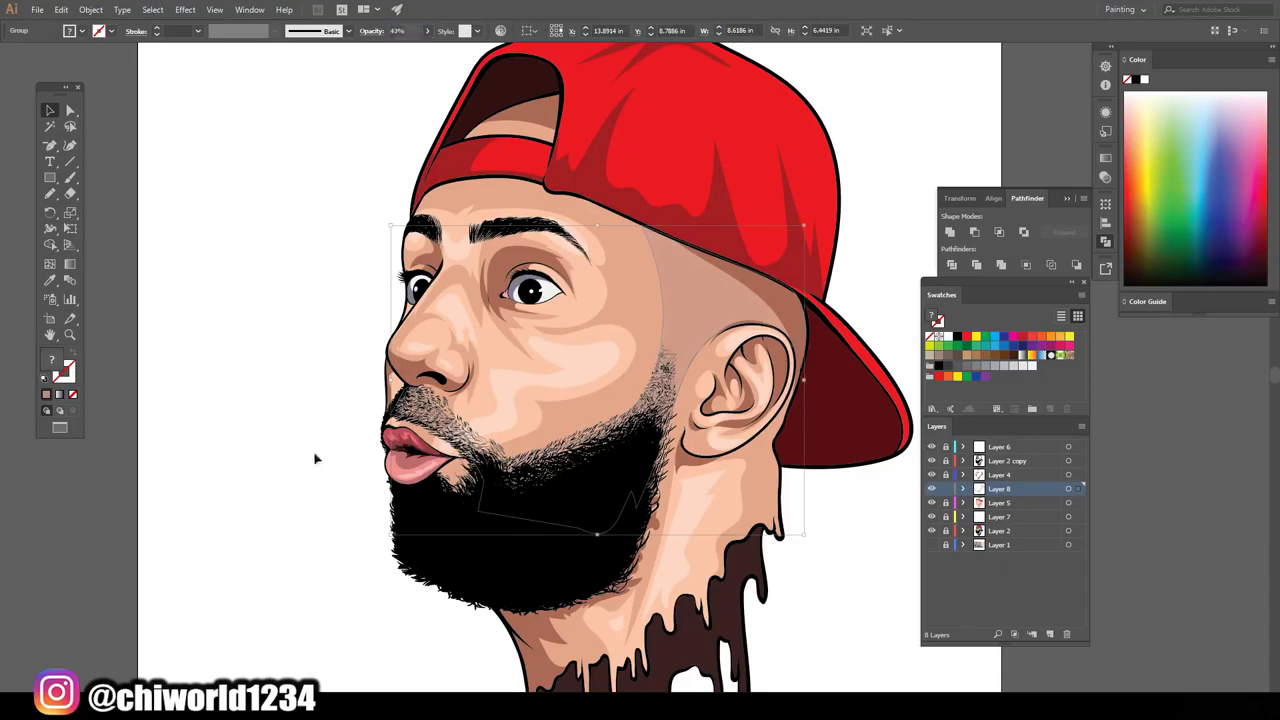
{"action": "key", "text": "ctrl+plus"}
{"action": "key", "text": "ctrl+minus"}
{"action": "key", "text": "ctrl+minus"}
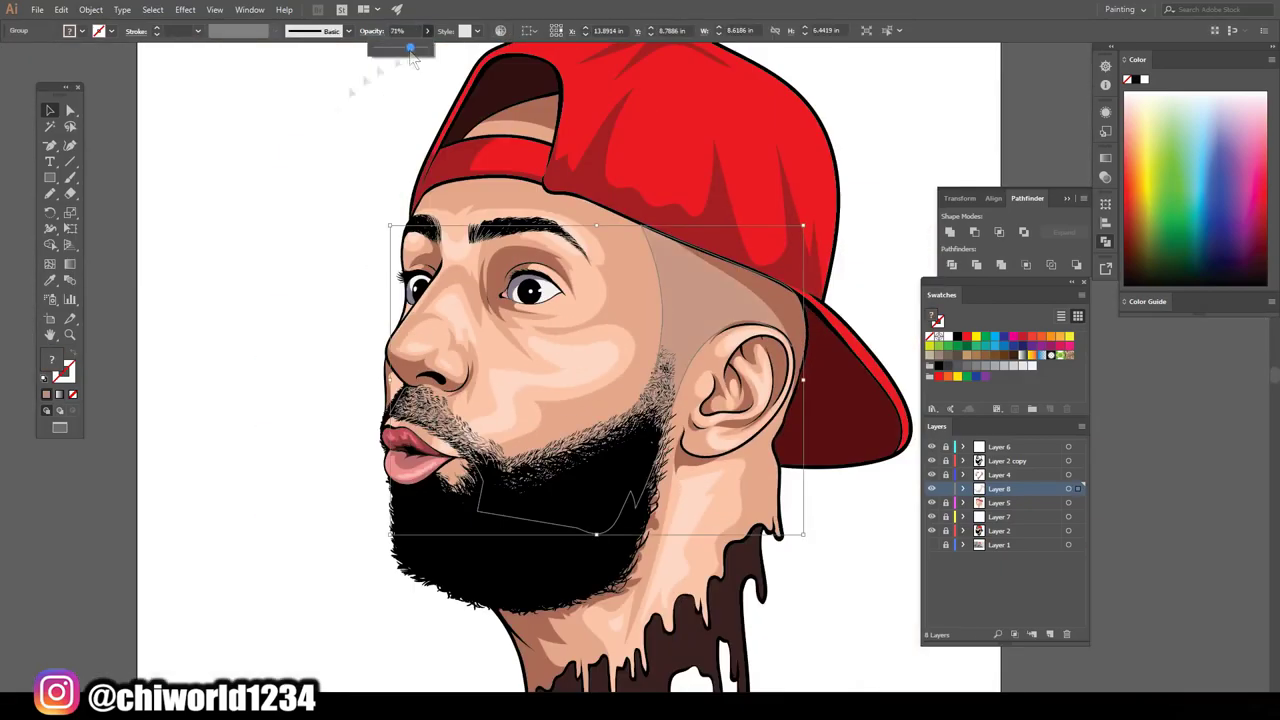
{"action": "key", "text": "ctrl+shift+a"}
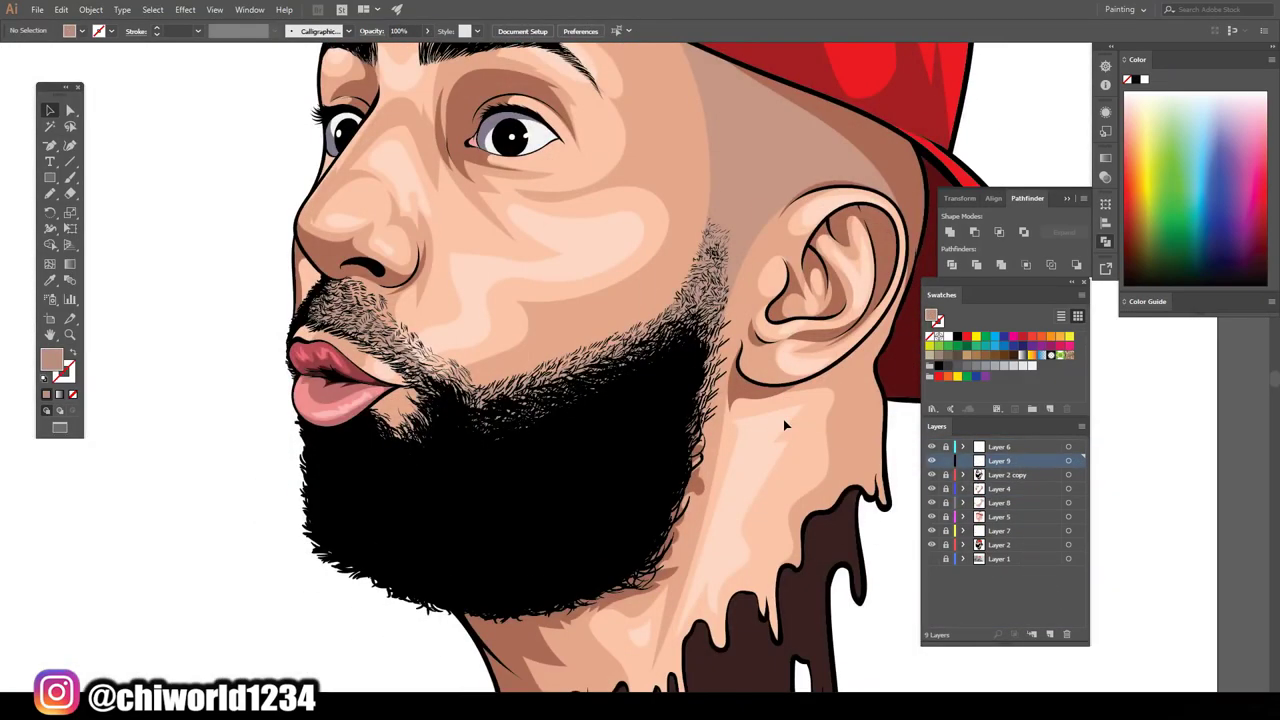
{"action": "double_click", "coordinate": [1000, 258]}
Adjust both gradient stop colours toward dark brownish-grey and shift the midpoint left
{"action": "left_click_drag", "start_coordinate": [1010, 340], "coordinate": [983, 343]}
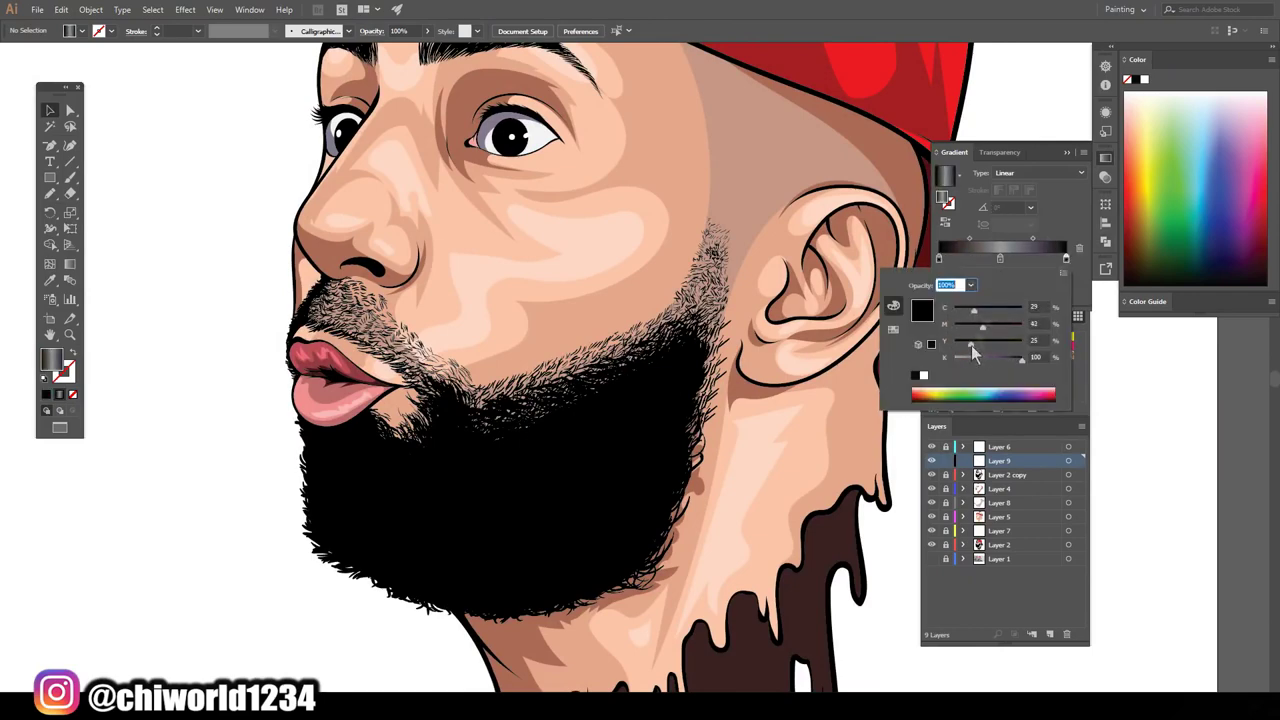
{"action": "left_click_drag", "start_coordinate": [1033, 240], "coordinate": [1021, 240]}
{"action": "double_click", "coordinate": [1000, 258]}
{"action": "left_click_drag", "start_coordinate": [1000, 345], "coordinate": [970, 345]}
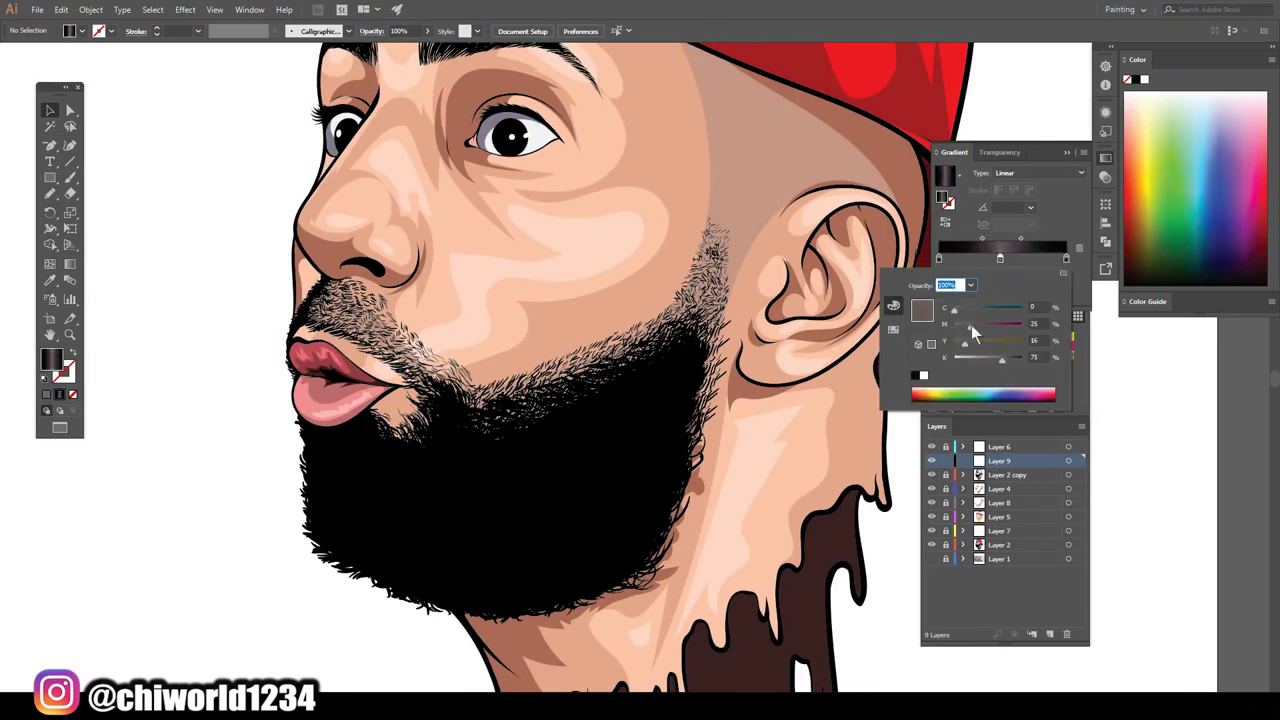
{"action": "left_click", "coordinate": [1022, 242]}
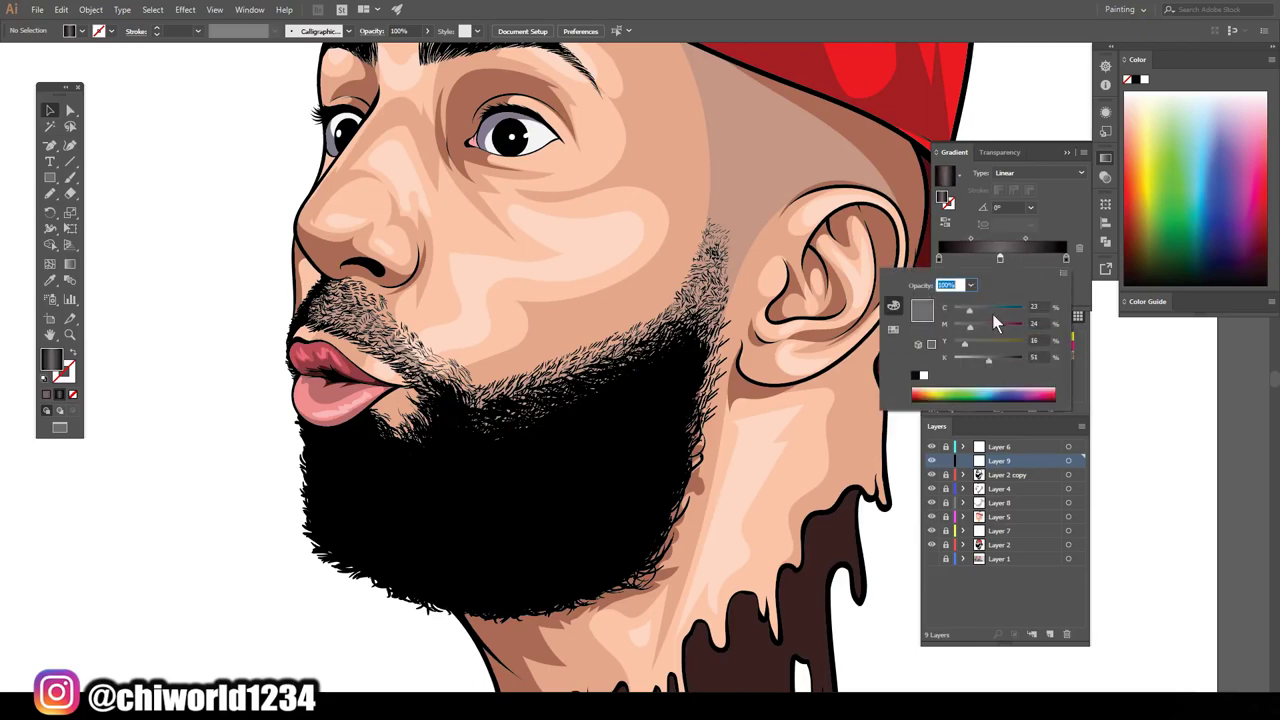
{"action": "key", "text": "b"}
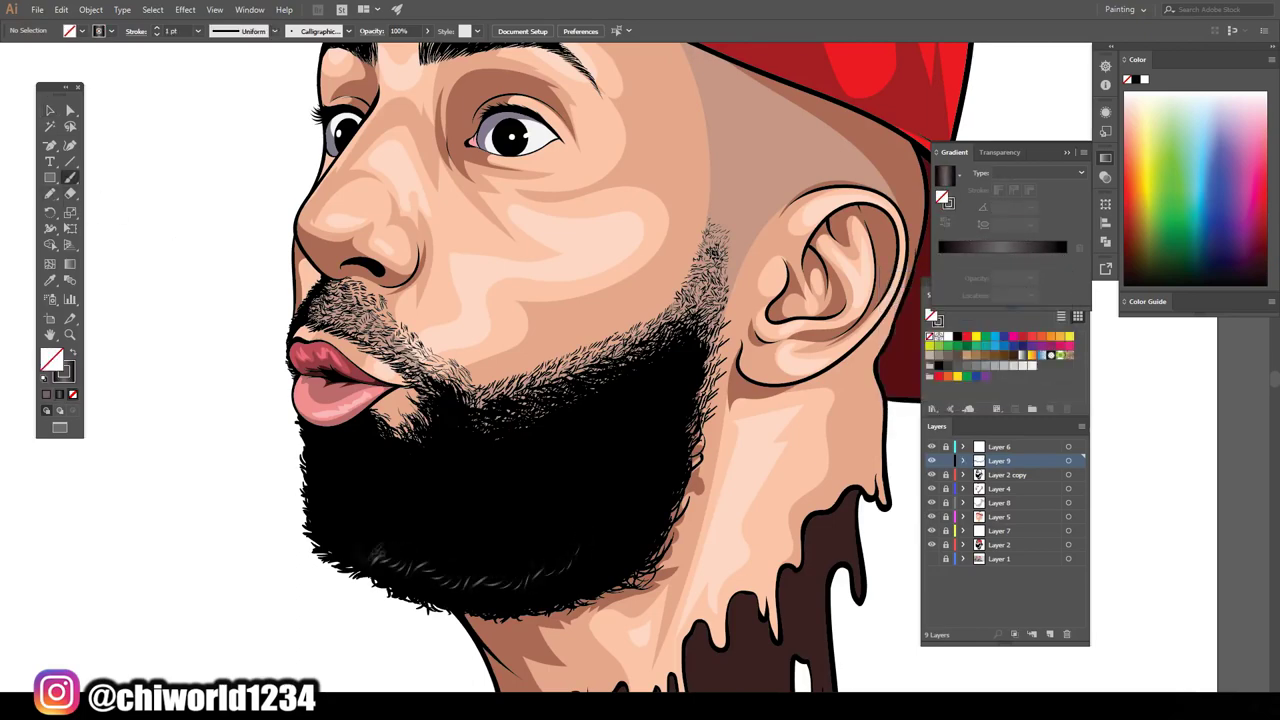